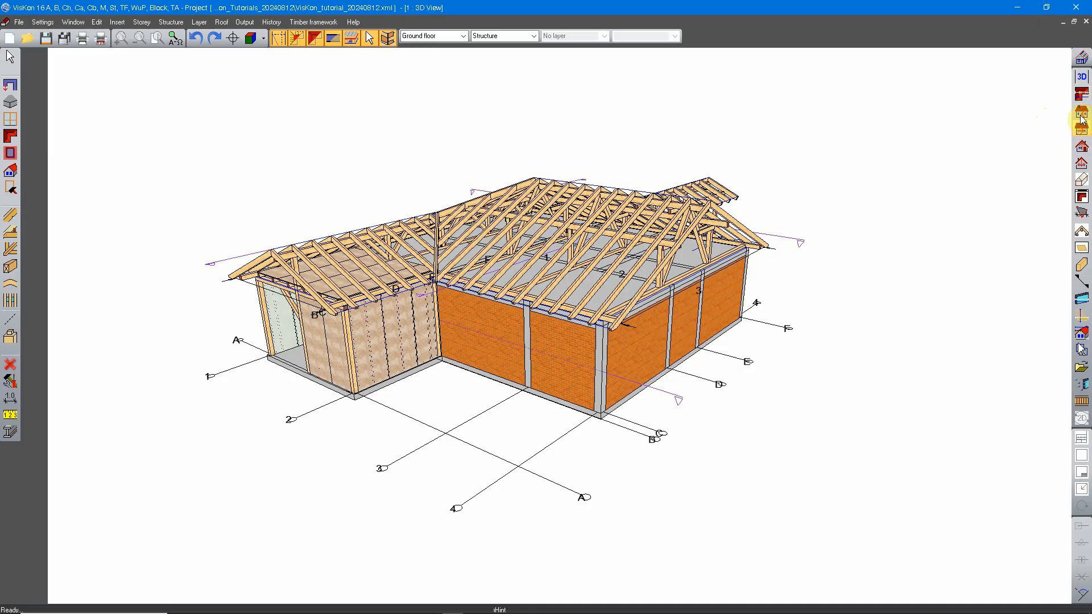
Open the existing Left elevation TEST view and examine it on its sheet
left_click(1079, 92)
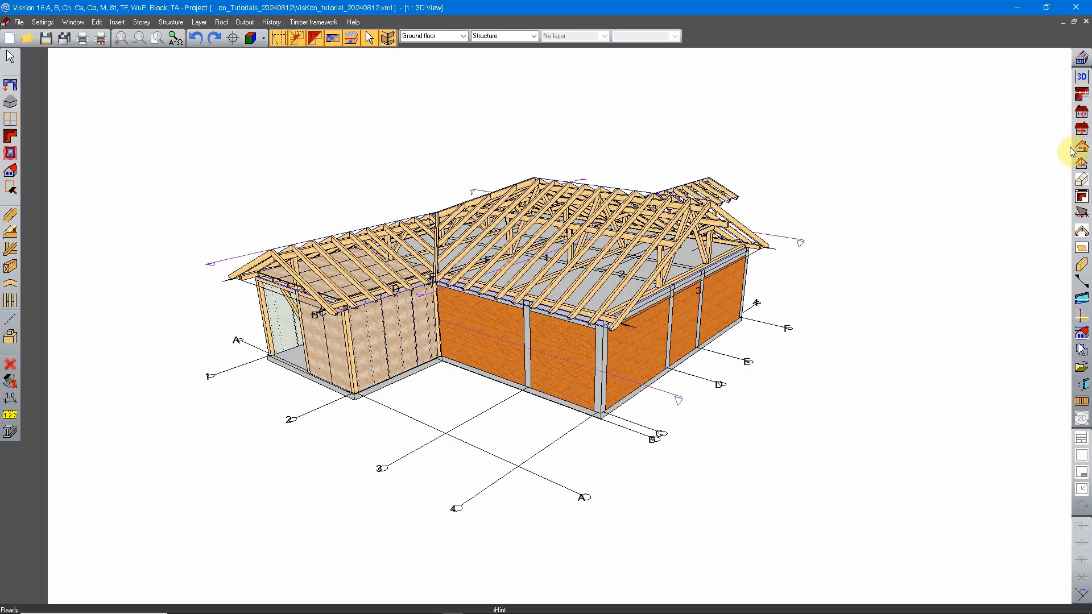
left_click(1061, 227)
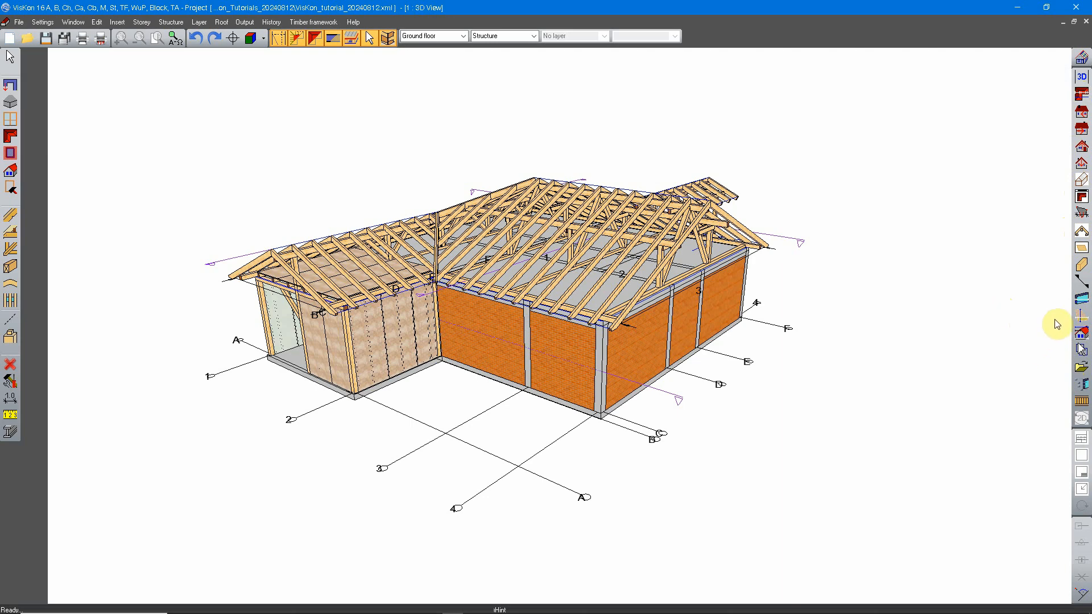
left_click(1081, 112)
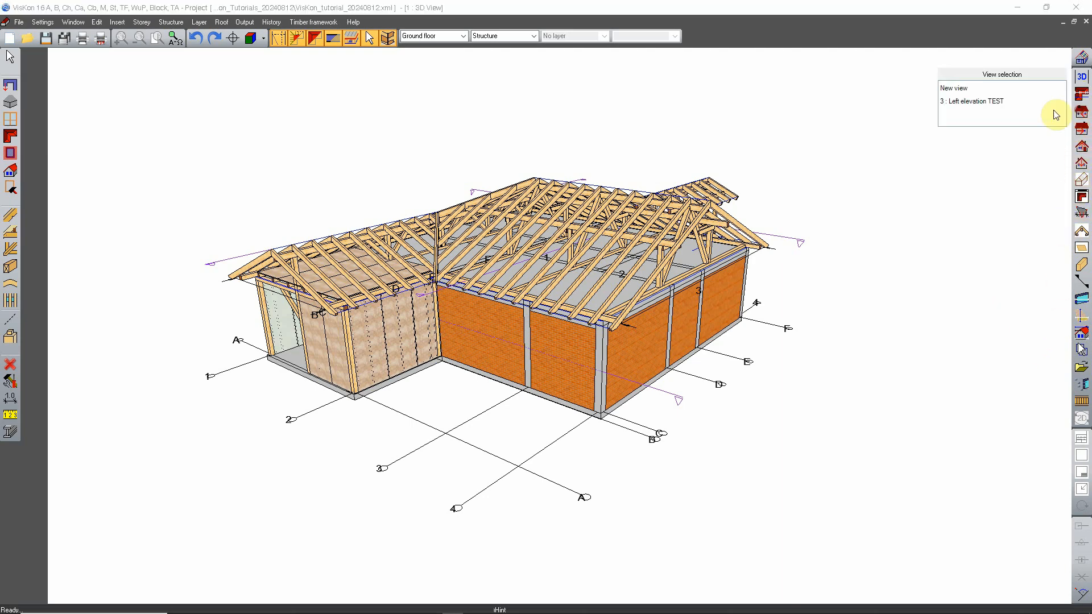
left_click(995, 103)
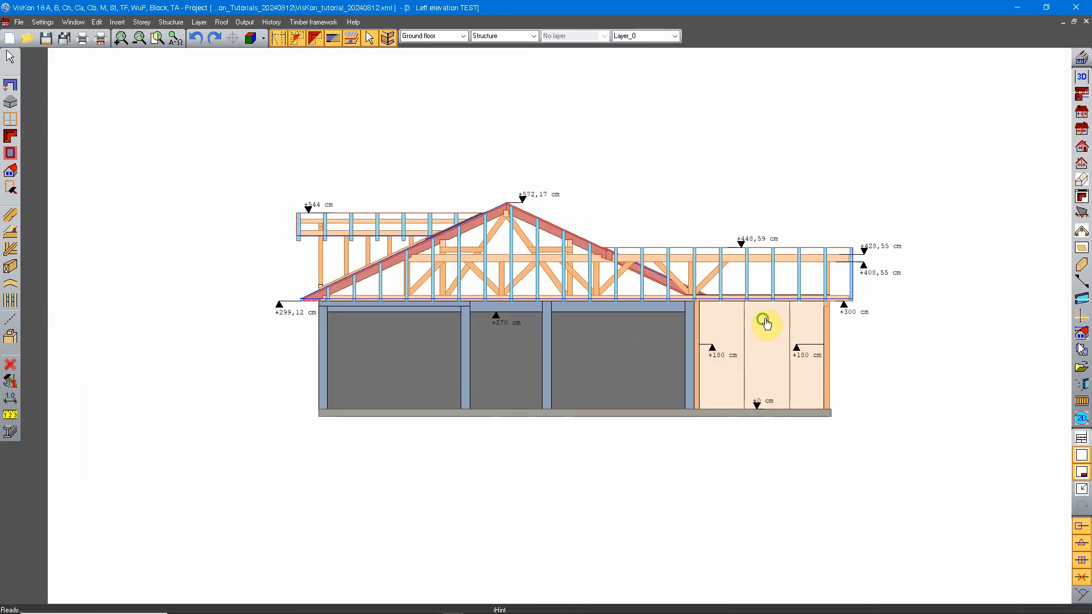
middle_click_drag(765, 322, 707, 330)
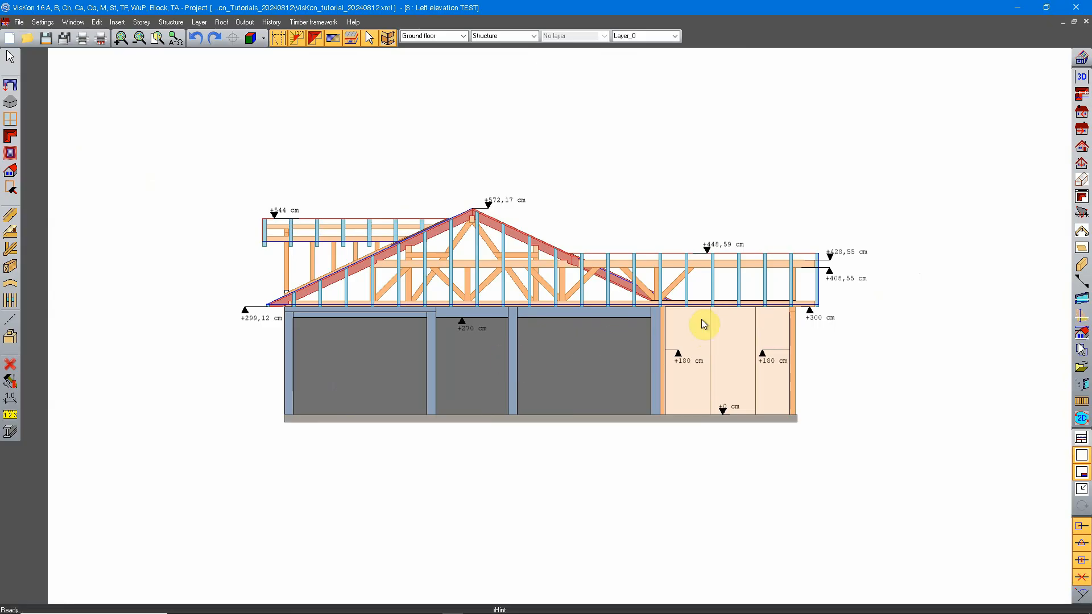
scroll(704, 324, "up", 1)
scroll(716, 344, "down", 5)
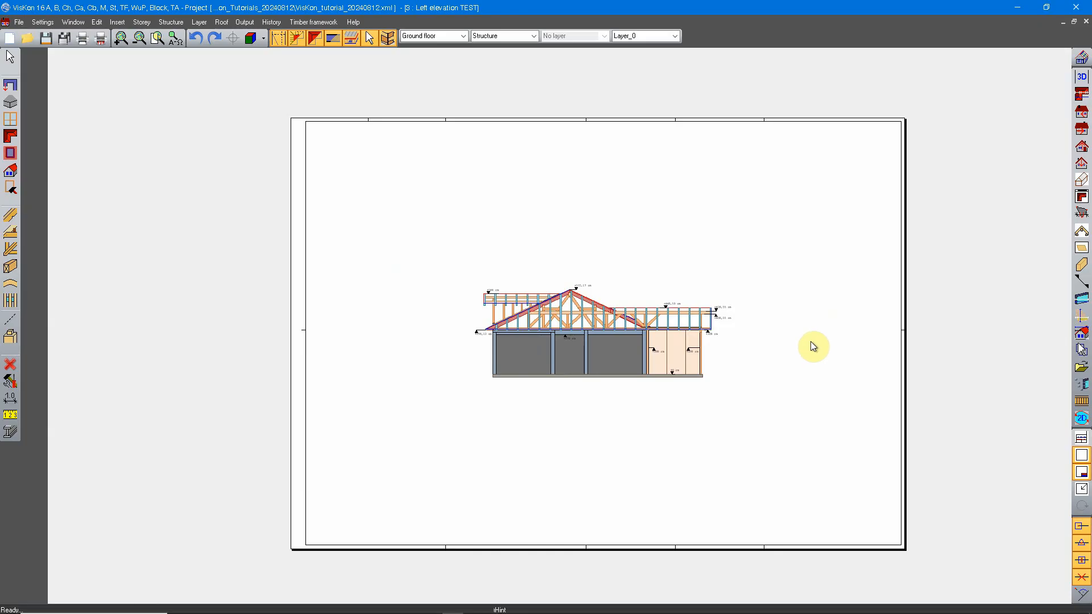
Start a new layout view and name it TEST 1
left_click(1082, 370)
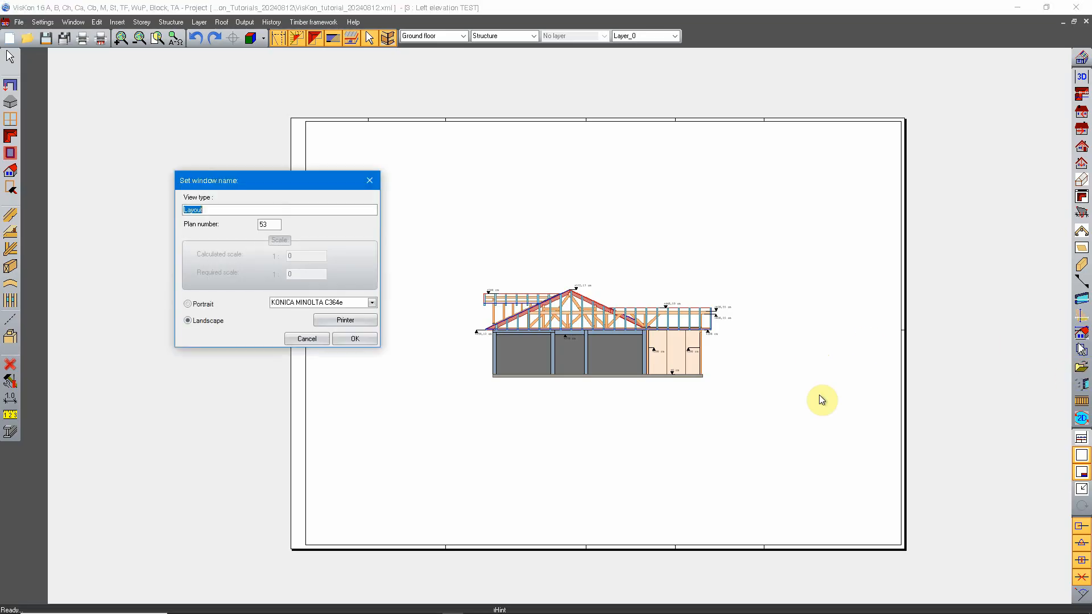
left_click_drag(261, 182, 567, 238)
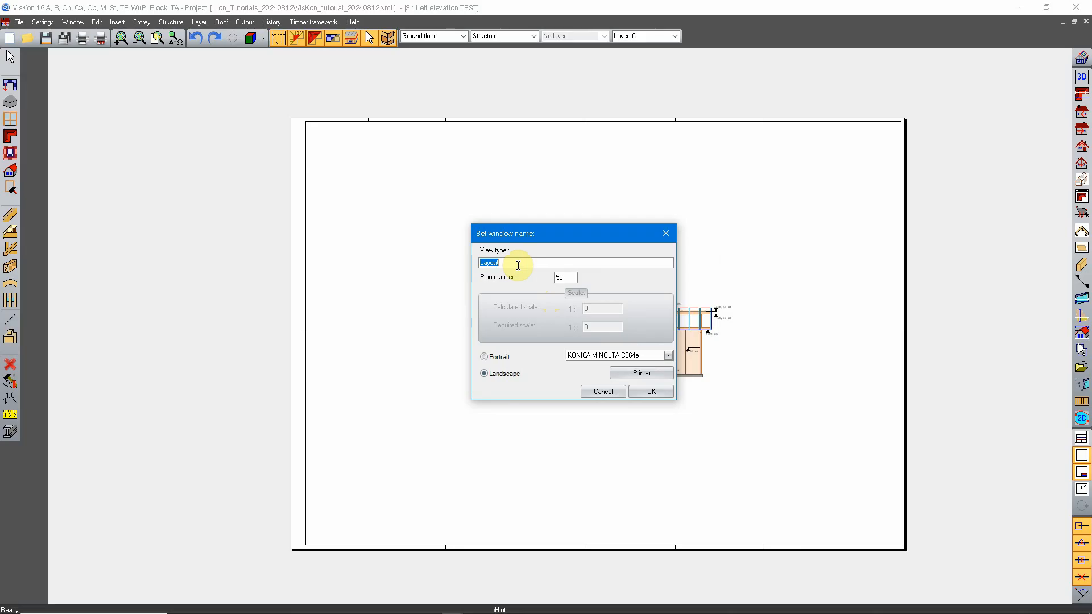
type("TEST 1")
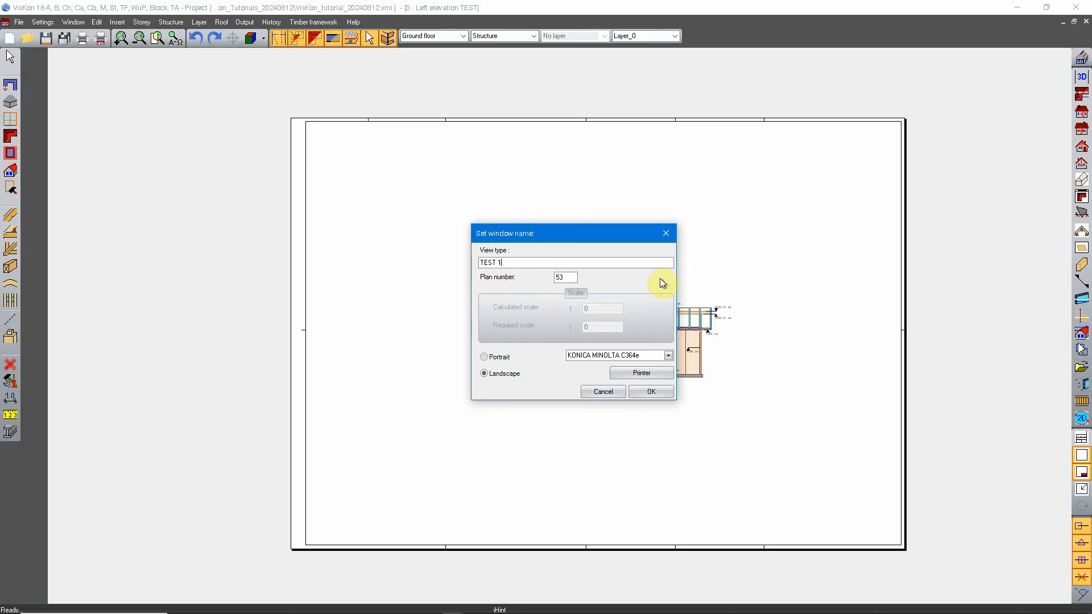
Set the paper size to A2 in the new layout's page setup
left_click(636, 373)
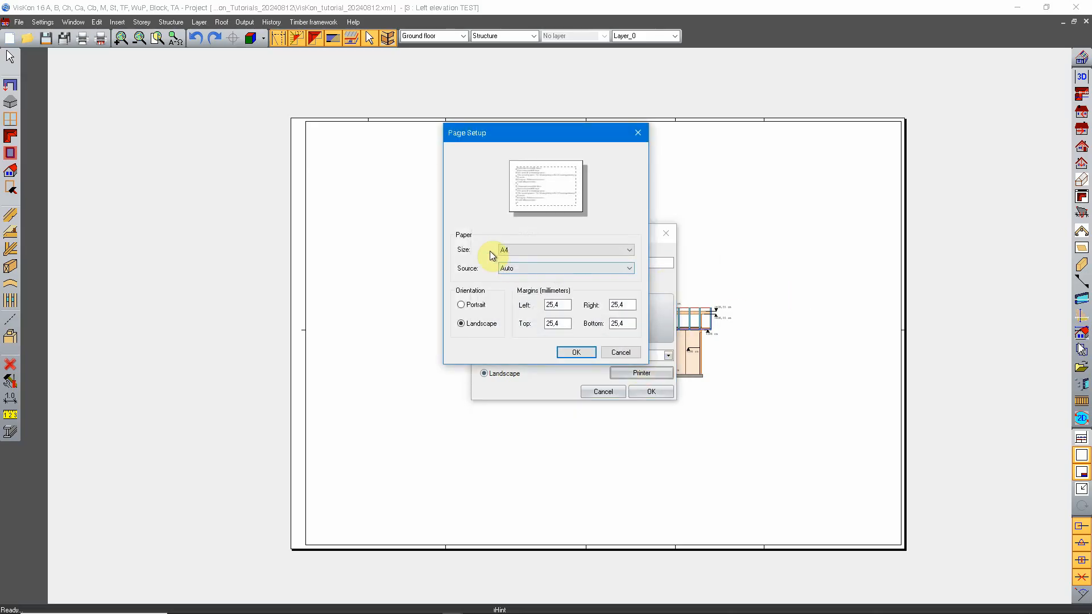
left_click(518, 249)
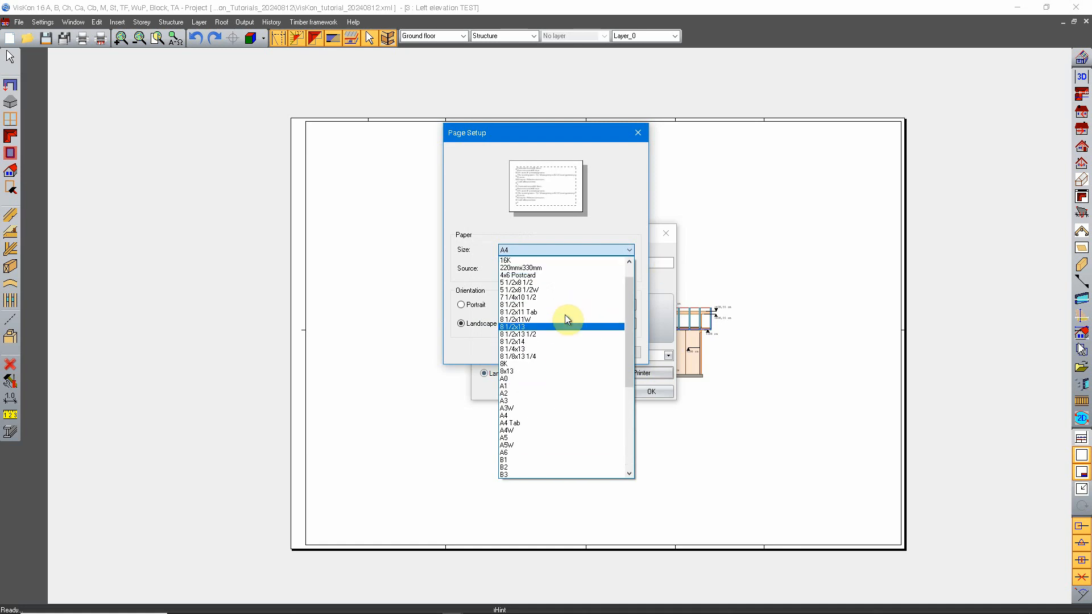
scroll(563, 319, "down", 1)
left_click(529, 370)
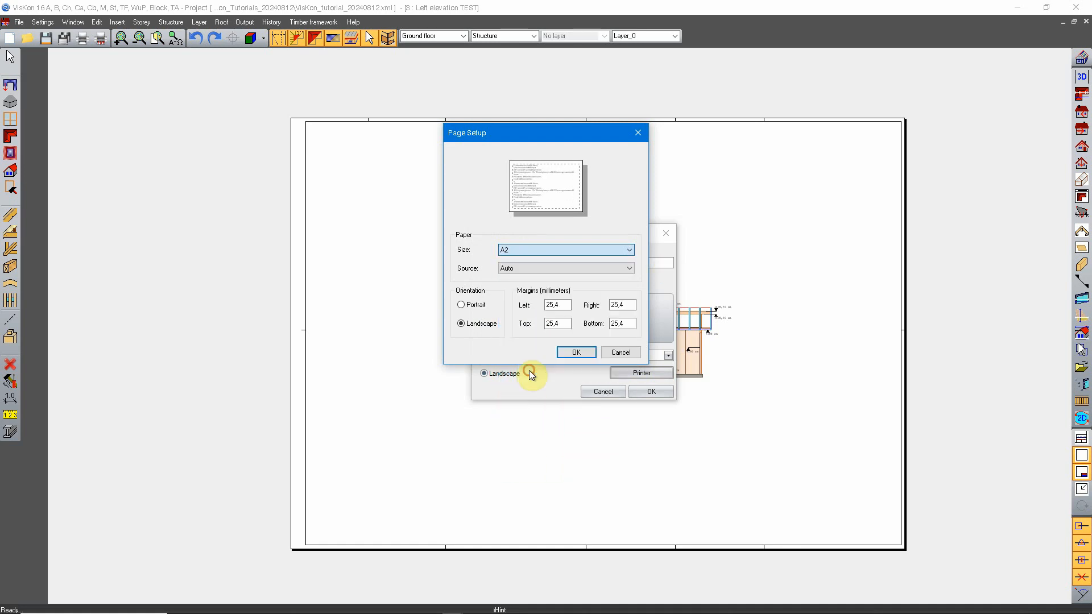
Set the left margin to 20 mm and the right, top and bottom margins to 5 mm, and create the layout
left_click_drag(565, 305, 513, 300)
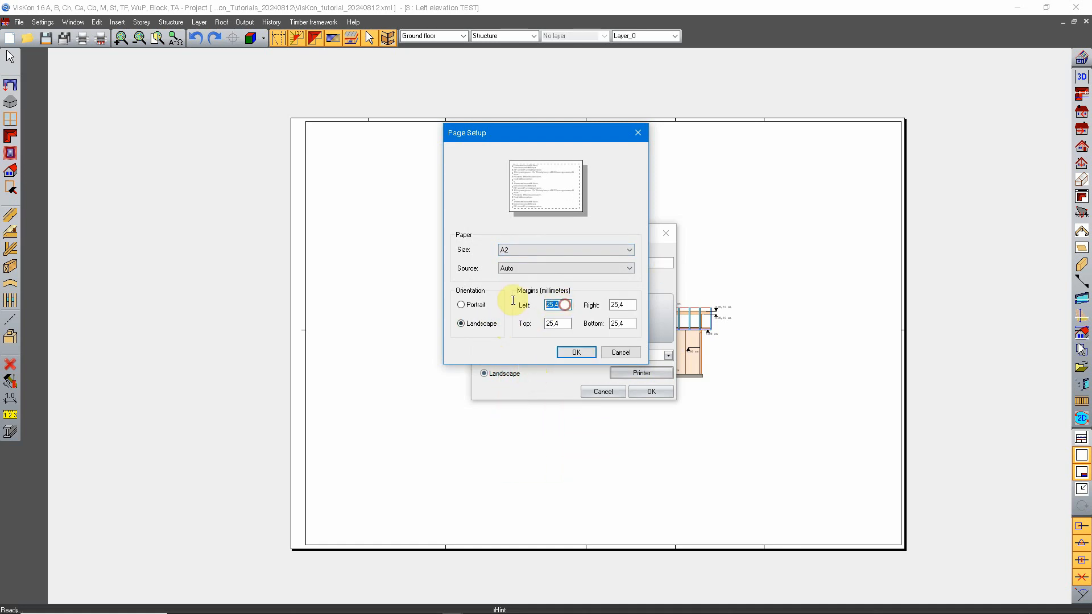
type("20")
key("Tab")
type("5")
key("Tab")
type("5")
key("Tab")
type("5")
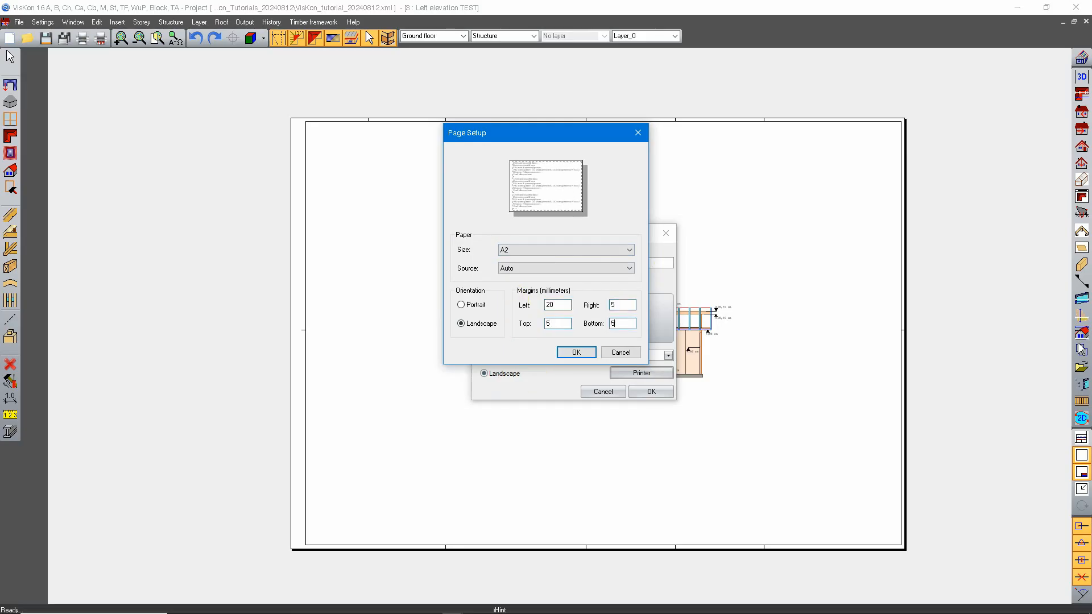
left_click(576, 352)
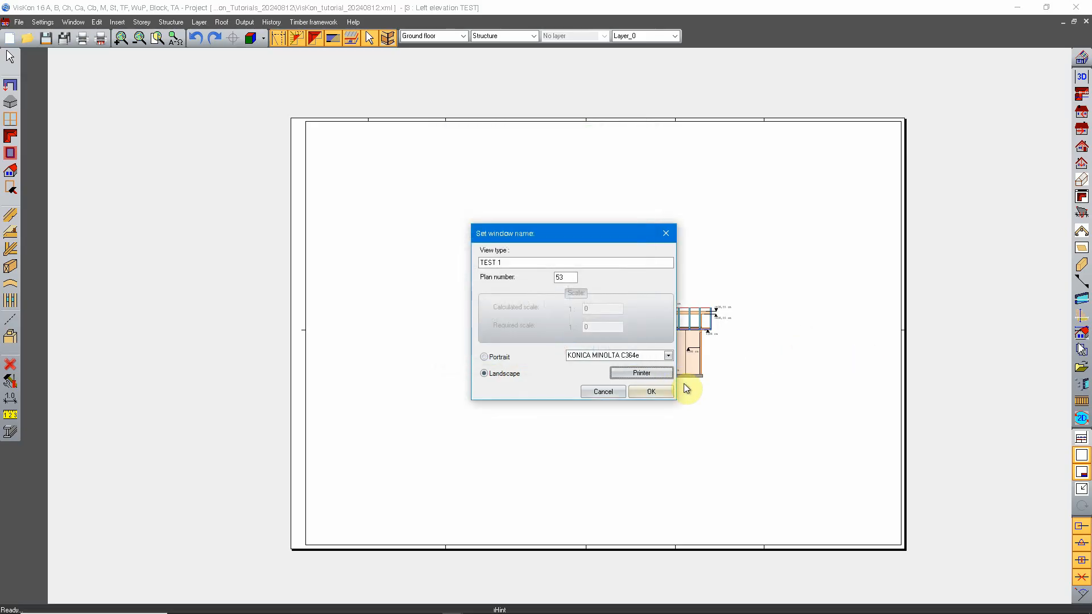
left_click(660, 390)
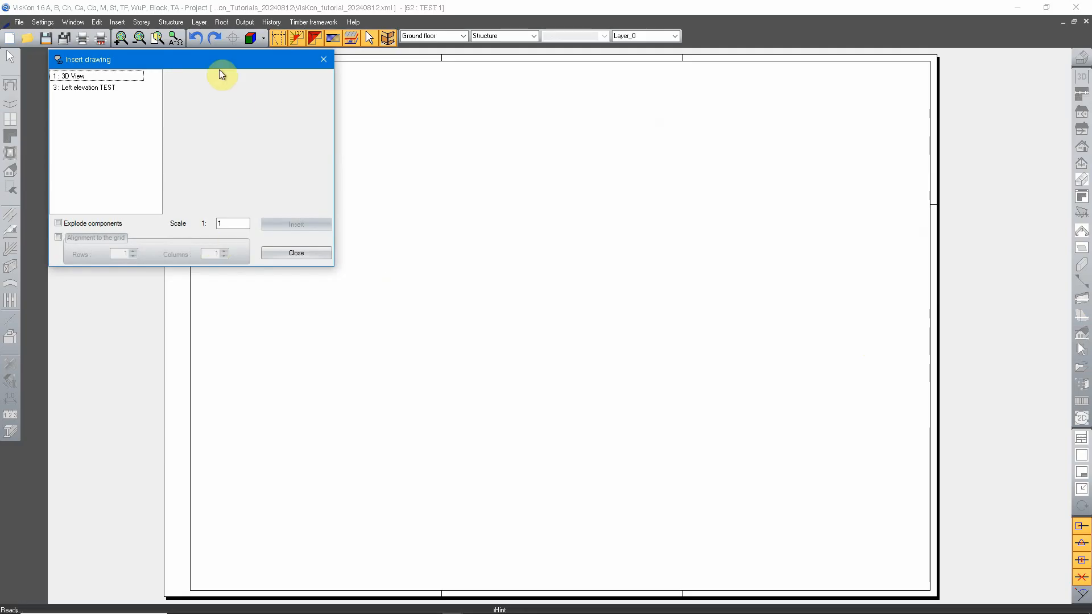
Preview the 3D View and Left elevation TEST in the list of insertable drawings, and leave it without inserting anything
mouse_move(219, 70)
left_mouse_down()
mouse_move(651, 264)
mouse_move(574, 191)
left_mouse_up()
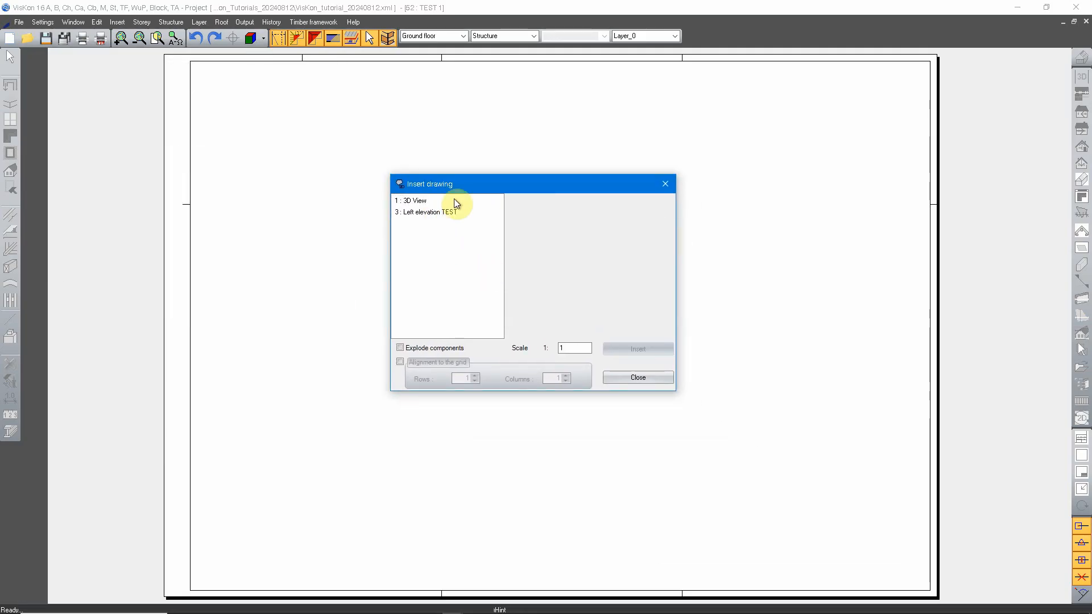
left_click_drag(516, 183, 526, 198)
left_click(432, 217)
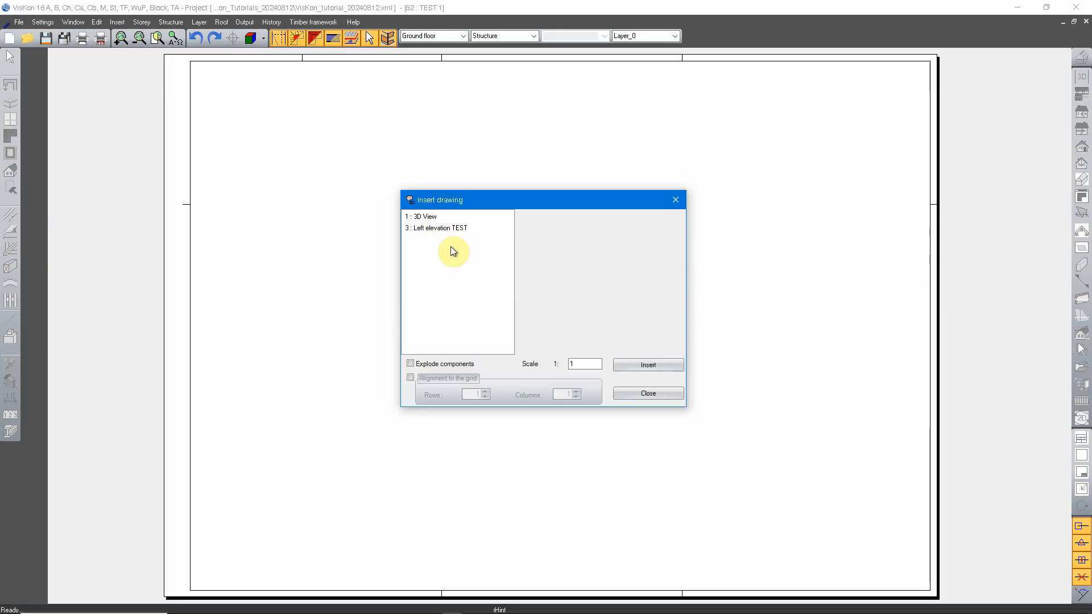
left_click(439, 229)
left_click(428, 217)
left_click(431, 227)
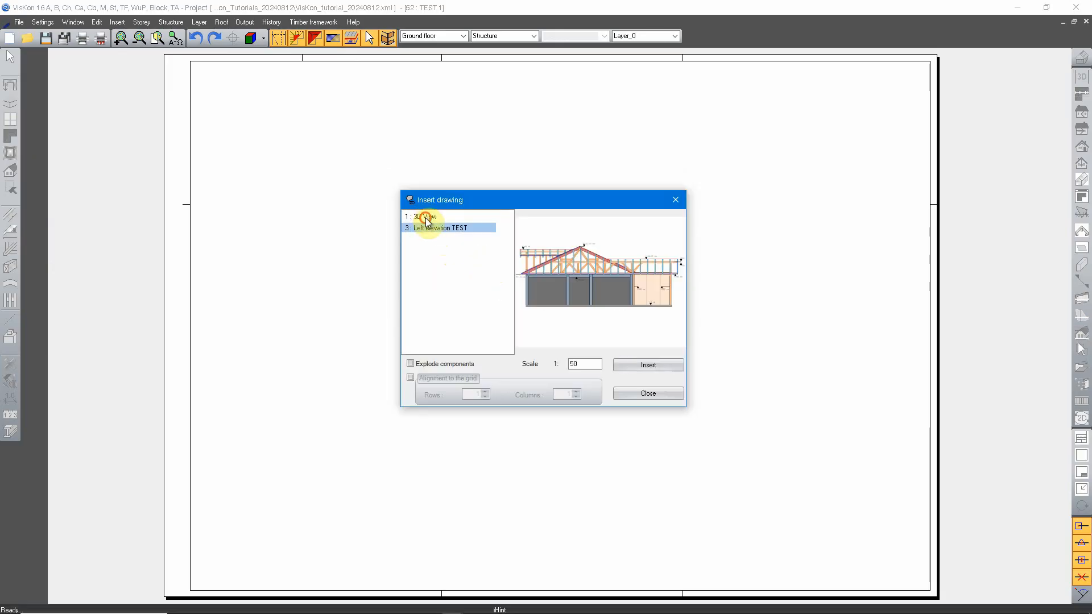
left_click(424, 216)
left_click(444, 228)
left_click(427, 217)
left_click(448, 228)
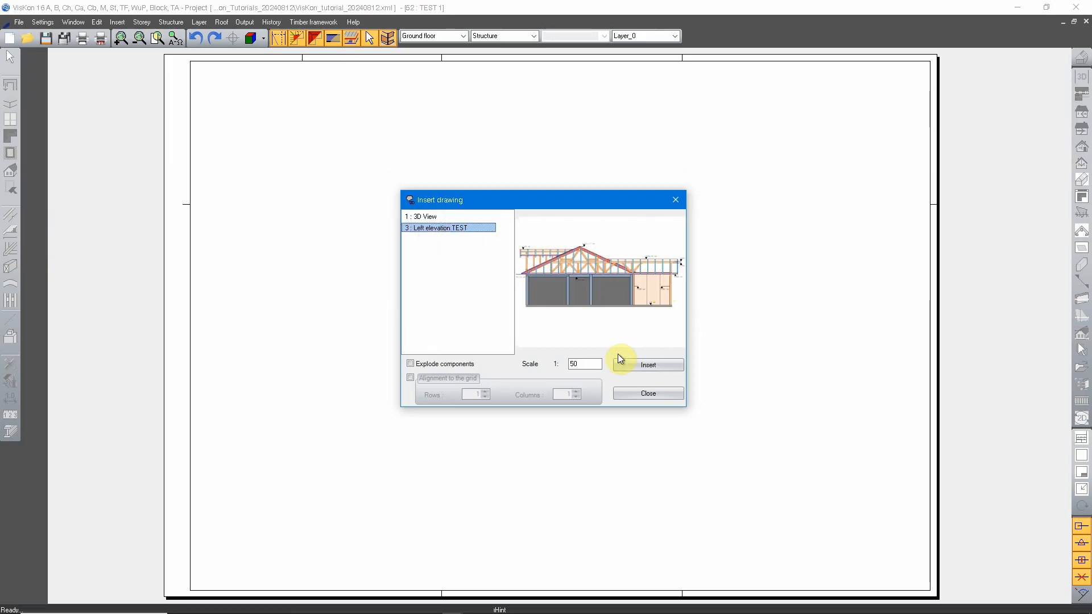
left_click(626, 395)
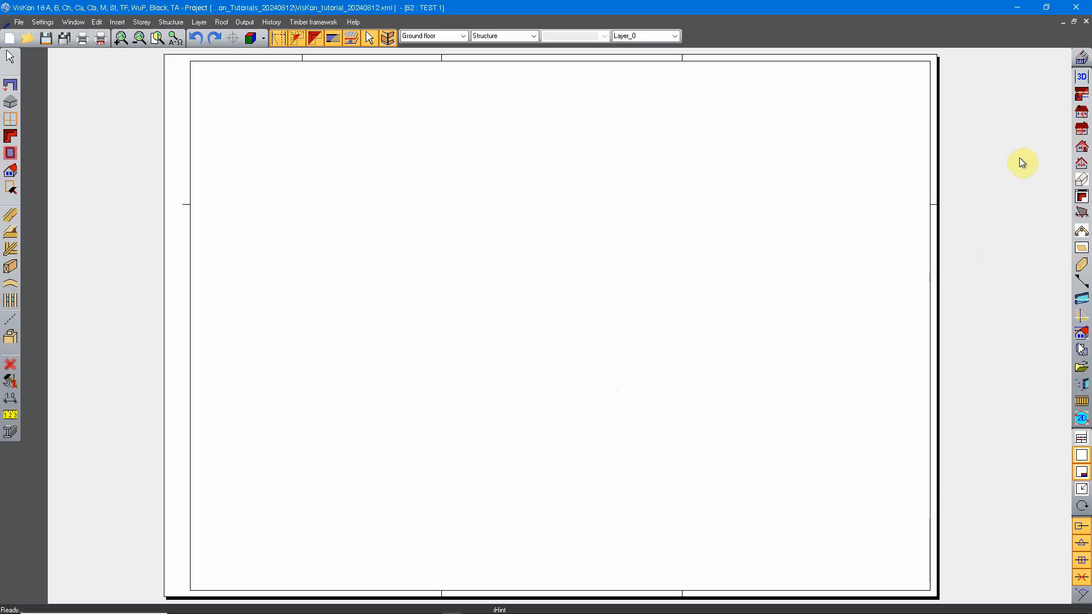
Open the existing 2D views from the right, from the front and backwards
left_click(1081, 136)
double_click(979, 103)
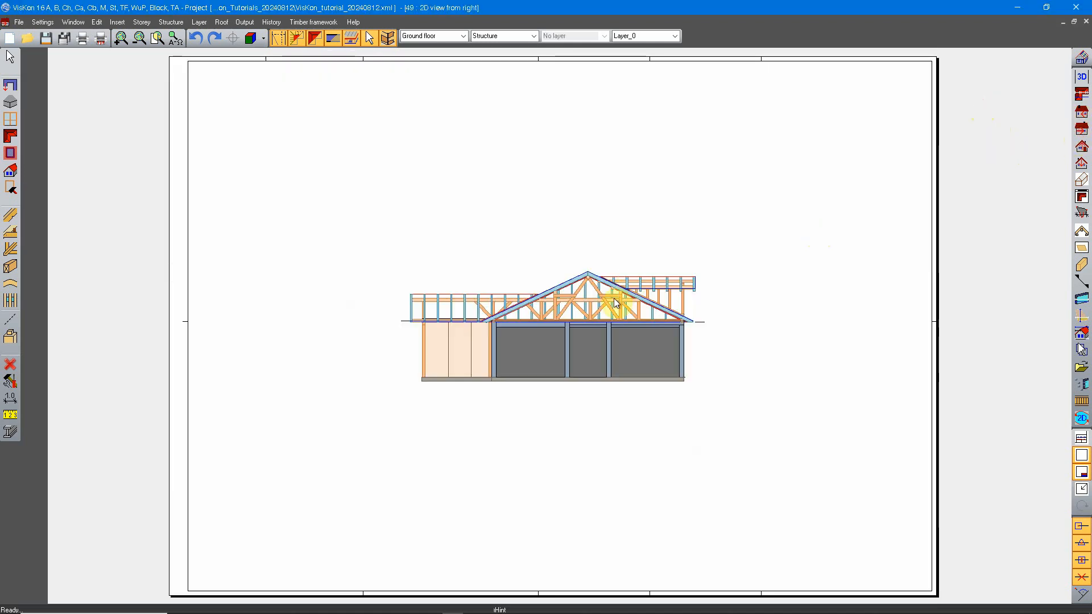
left_click(1081, 147)
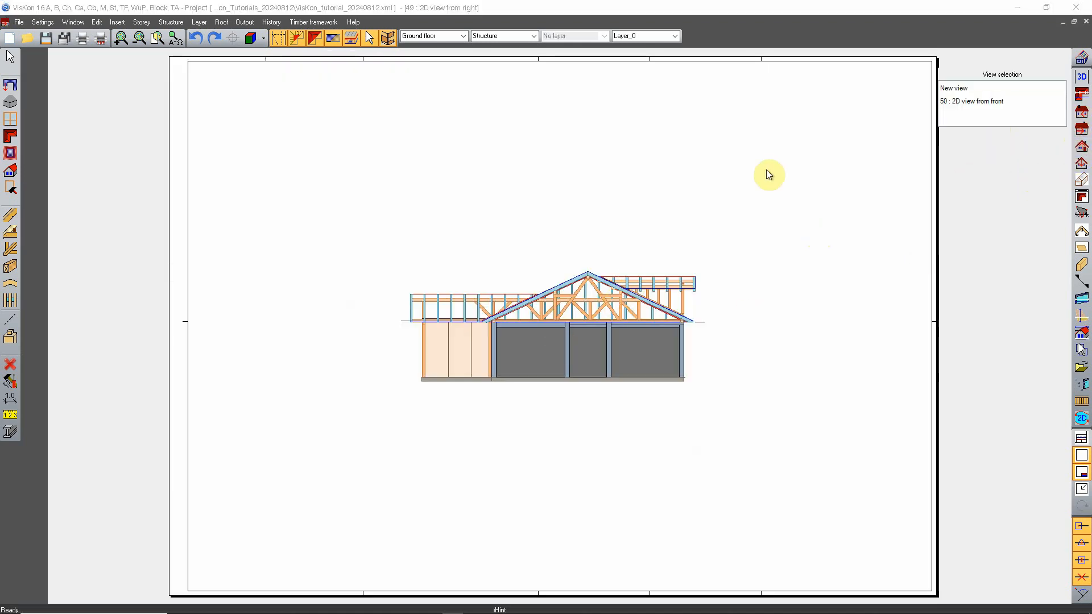
double_click(980, 100)
left_click(1082, 165)
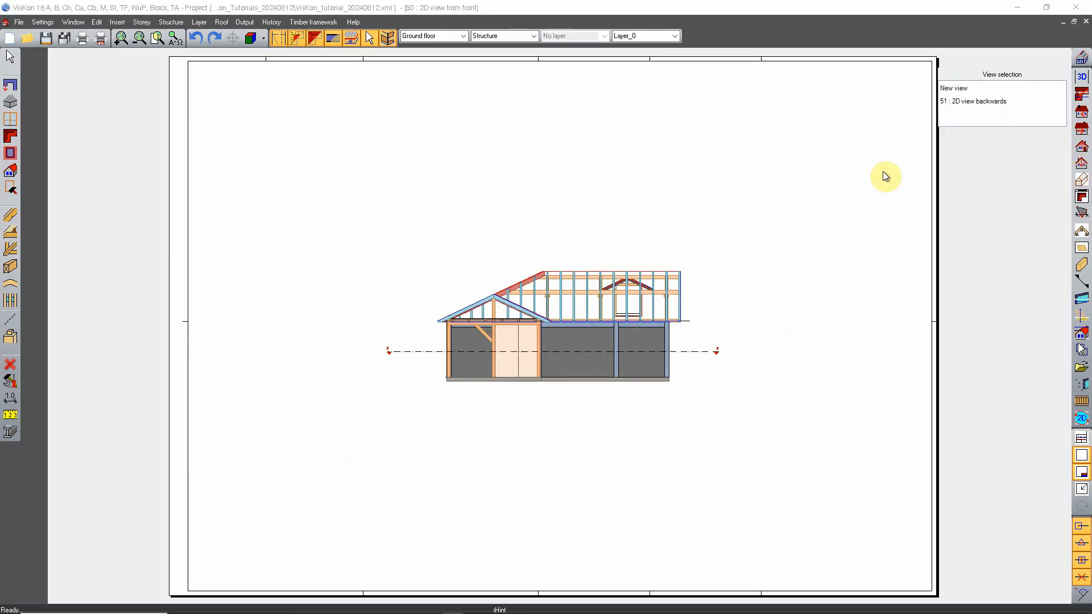
double_click(980, 103)
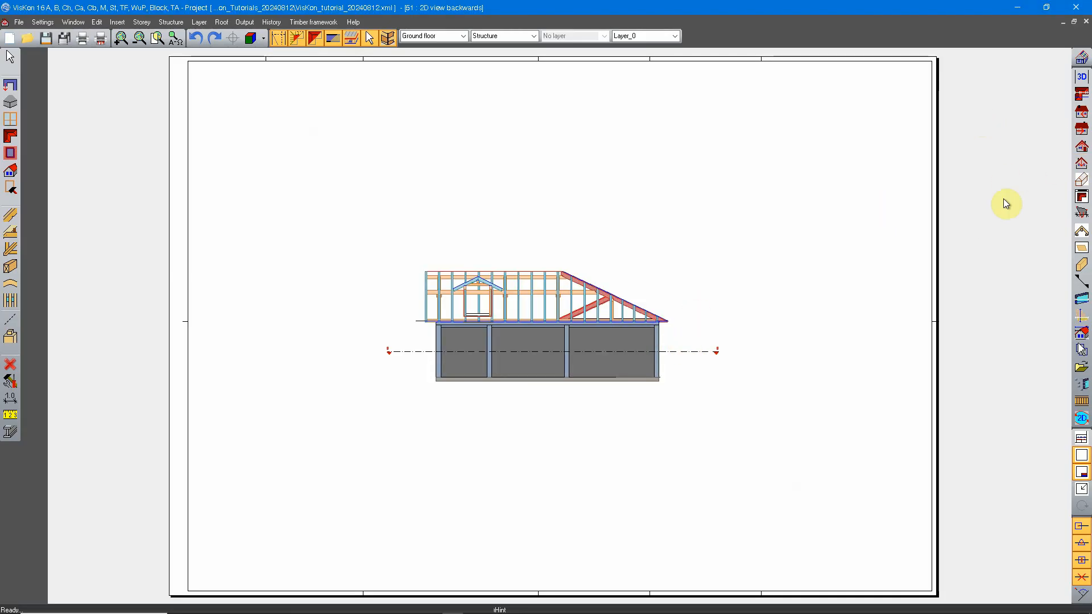
Open the Perspective view TEST and technical drawing 45 of the roof profile
left_click(1081, 180)
double_click(968, 104)
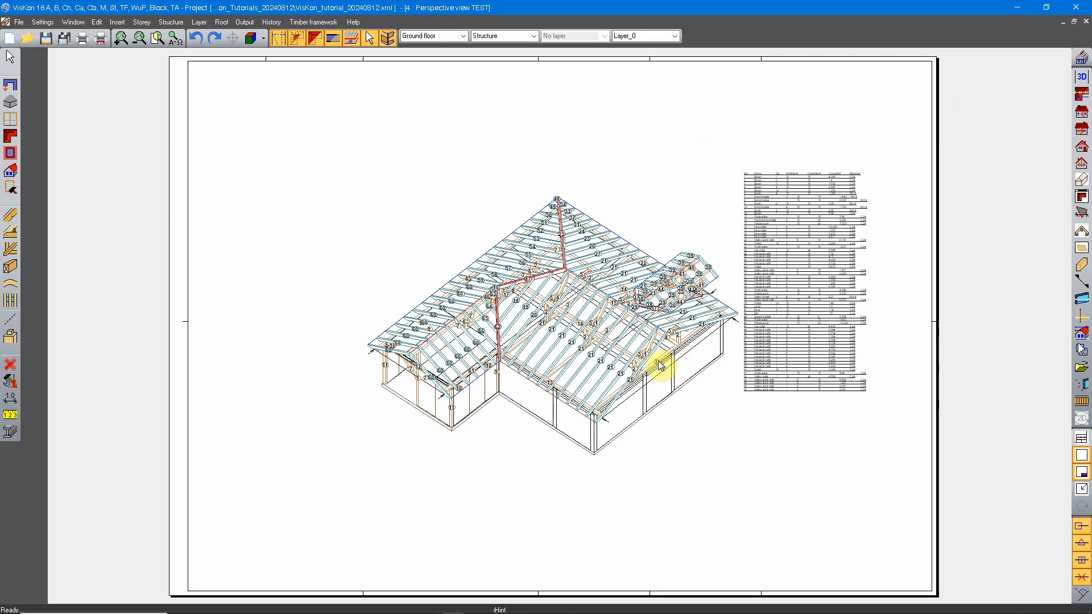
left_click(1081, 231)
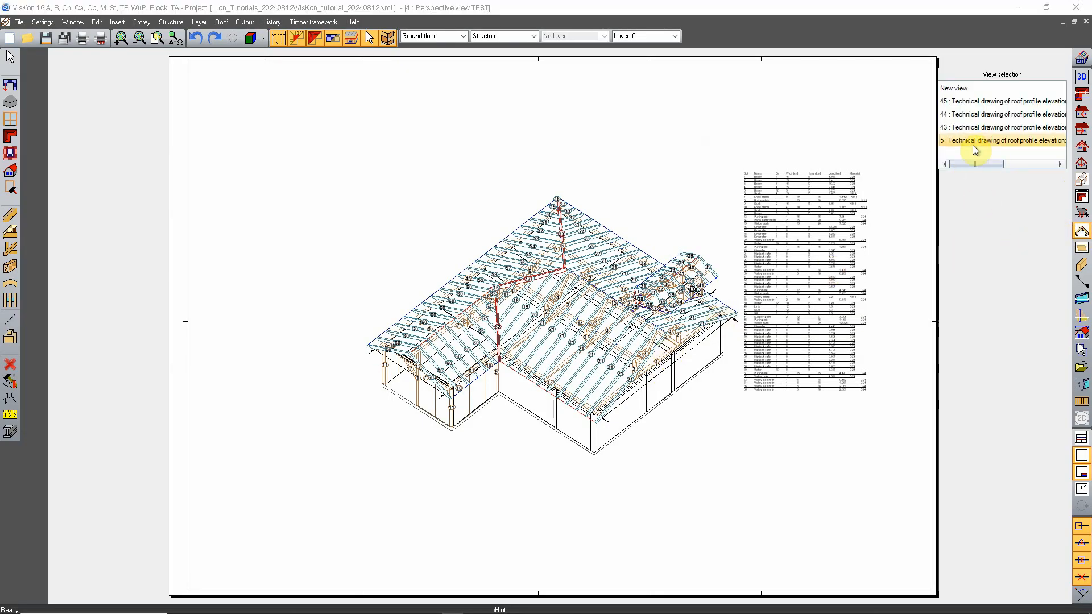
double_click(971, 101)
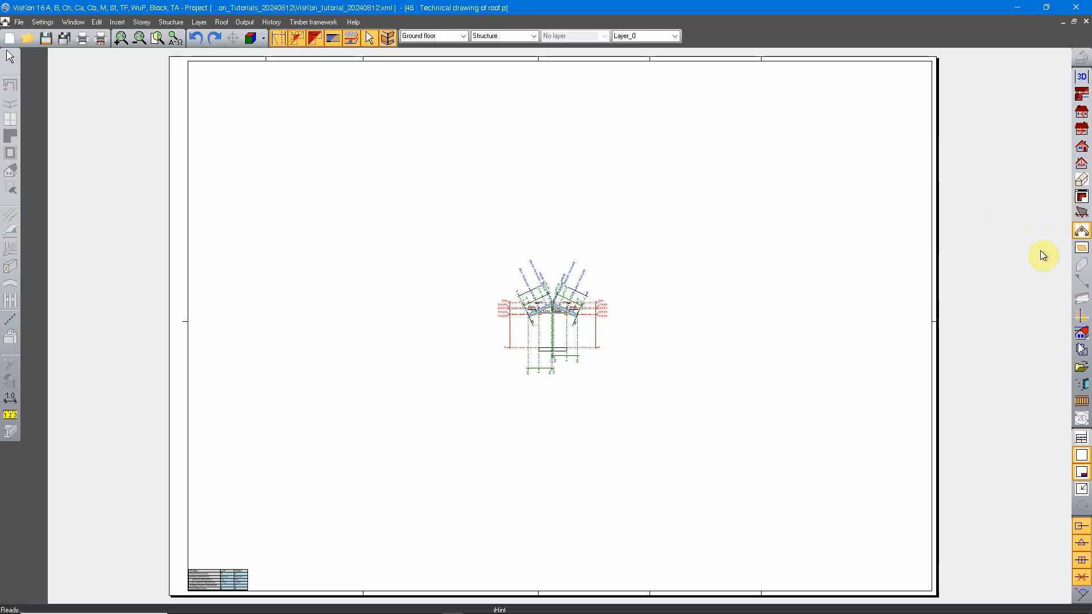
Open single-component technical detail drawing 42 and the Top TEST view
left_click(1082, 250)
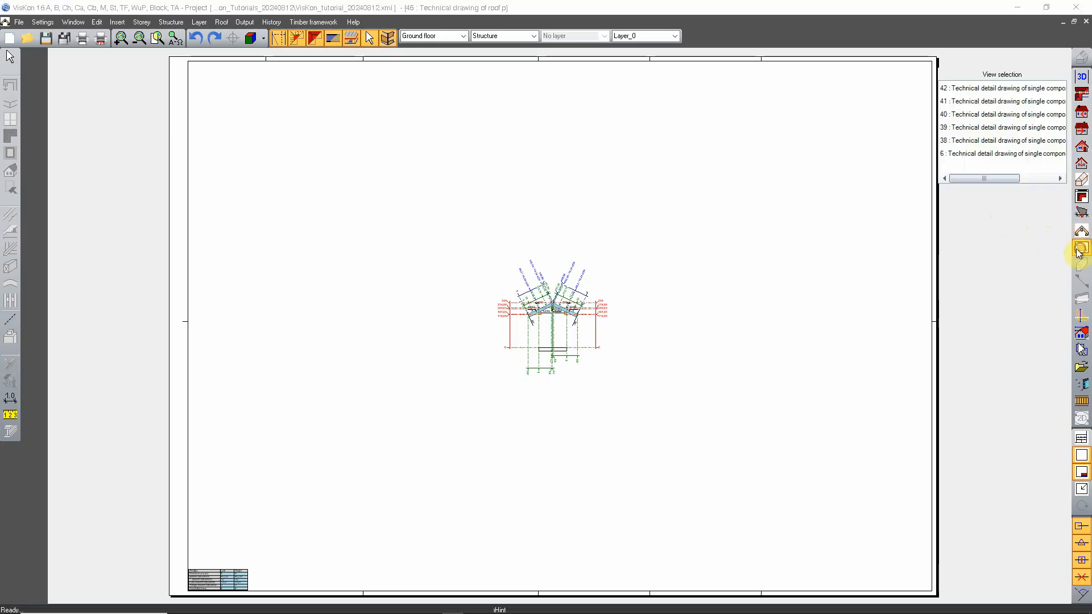
double_click(999, 102)
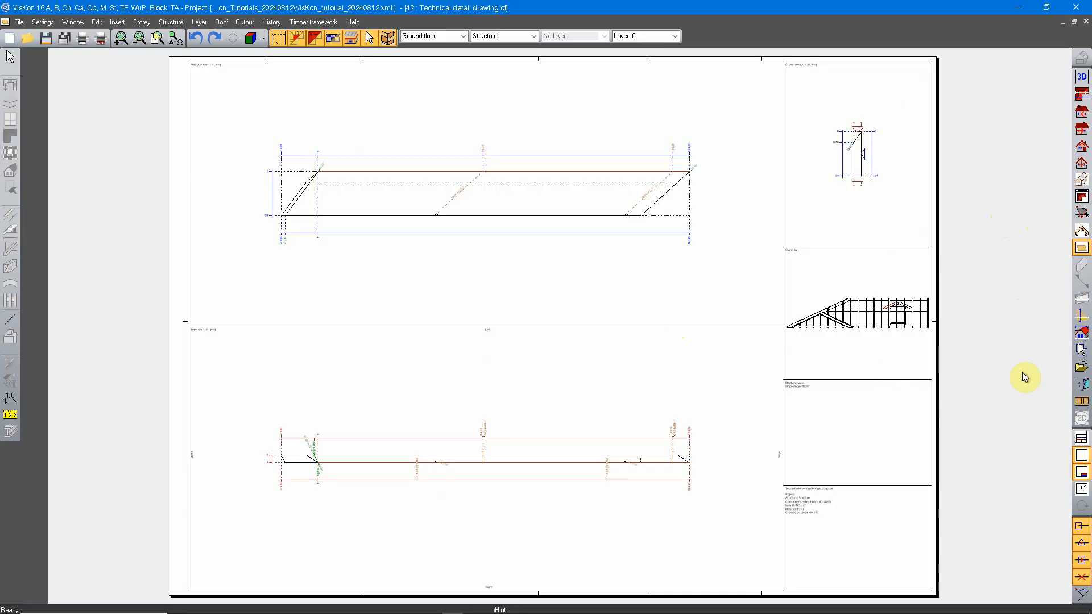
left_click(1081, 94)
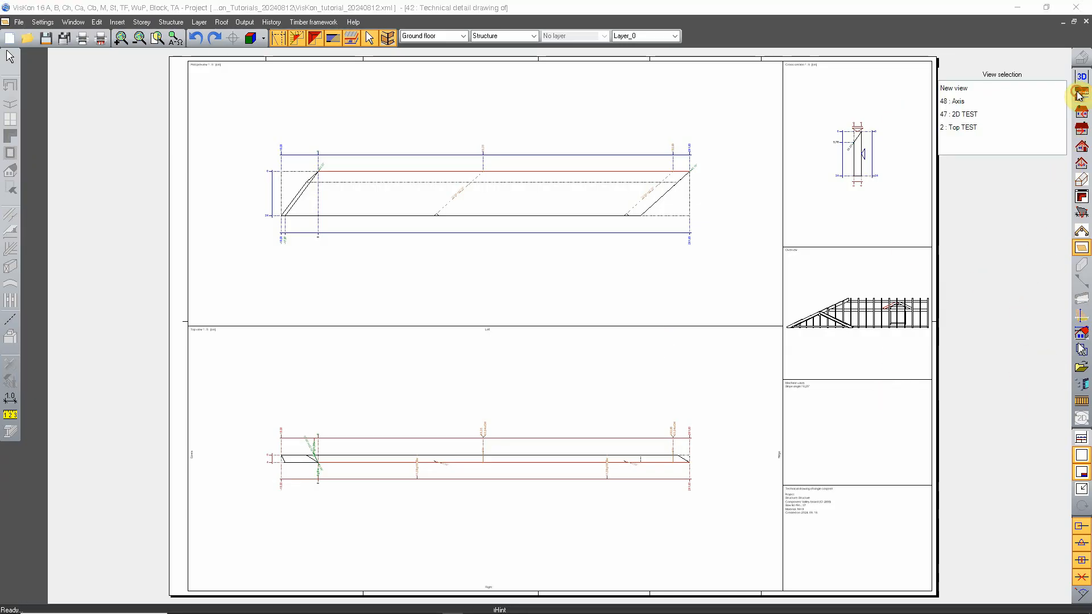
double_click(983, 125)
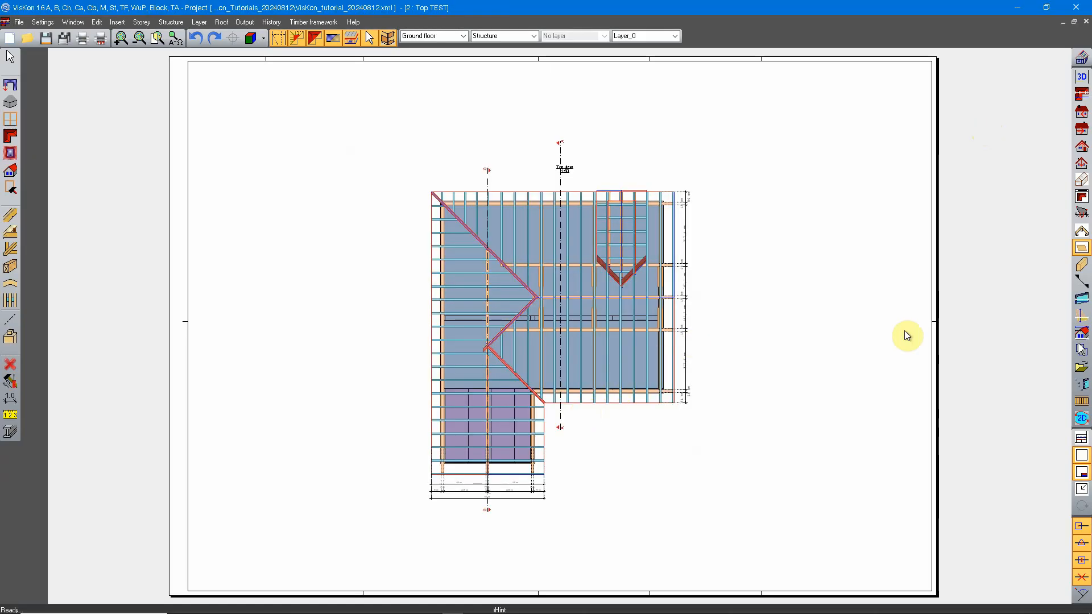
Return to layout sheet TEST 1 and bring up the list of project drawings that can be inserted
left_click(1081, 372)
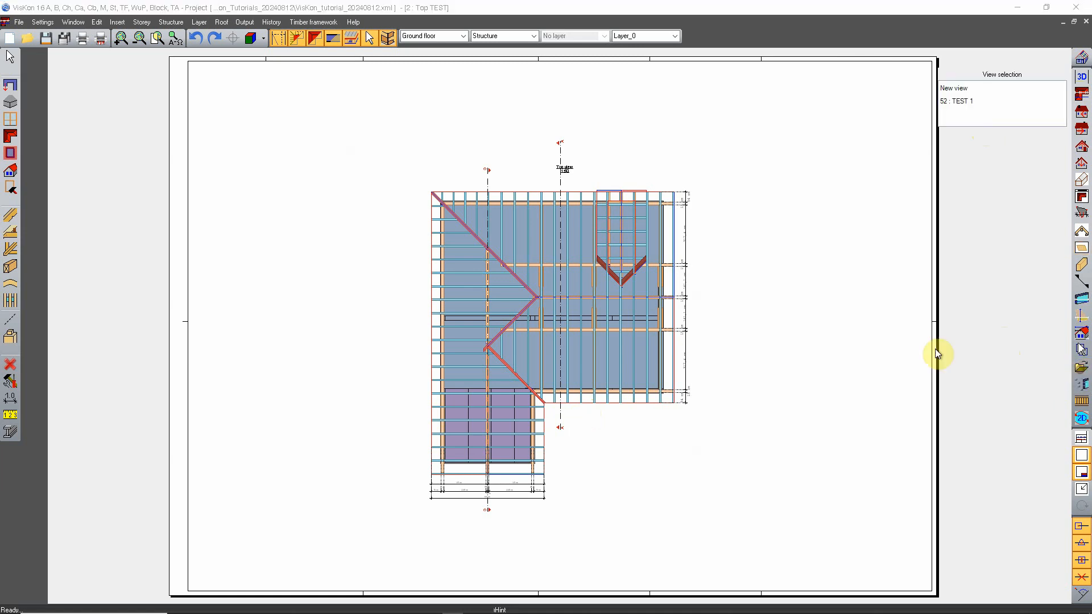
double_click(969, 101)
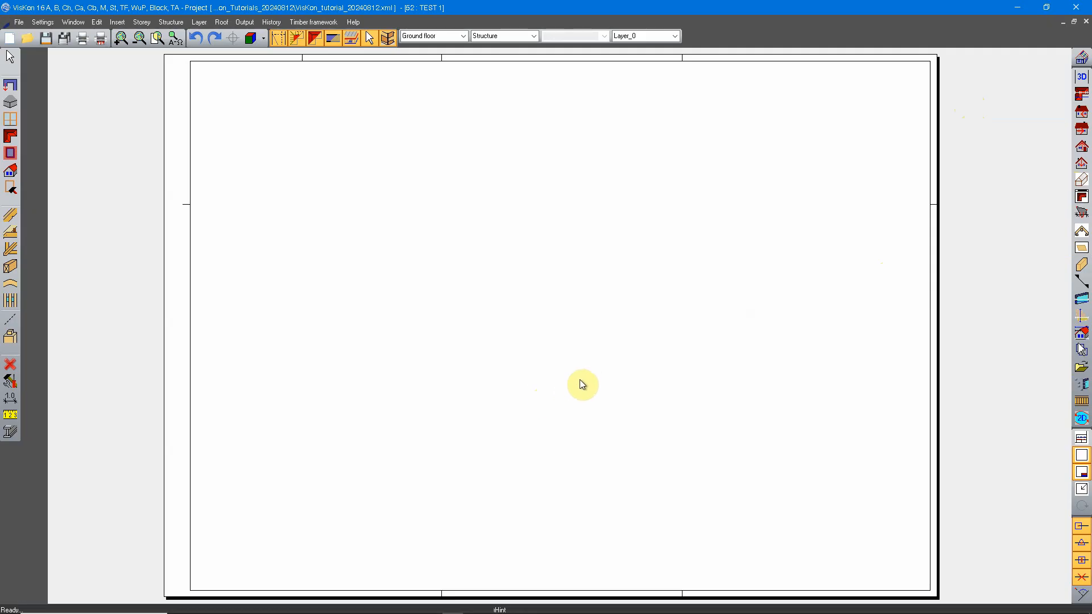
right_click(456, 214)
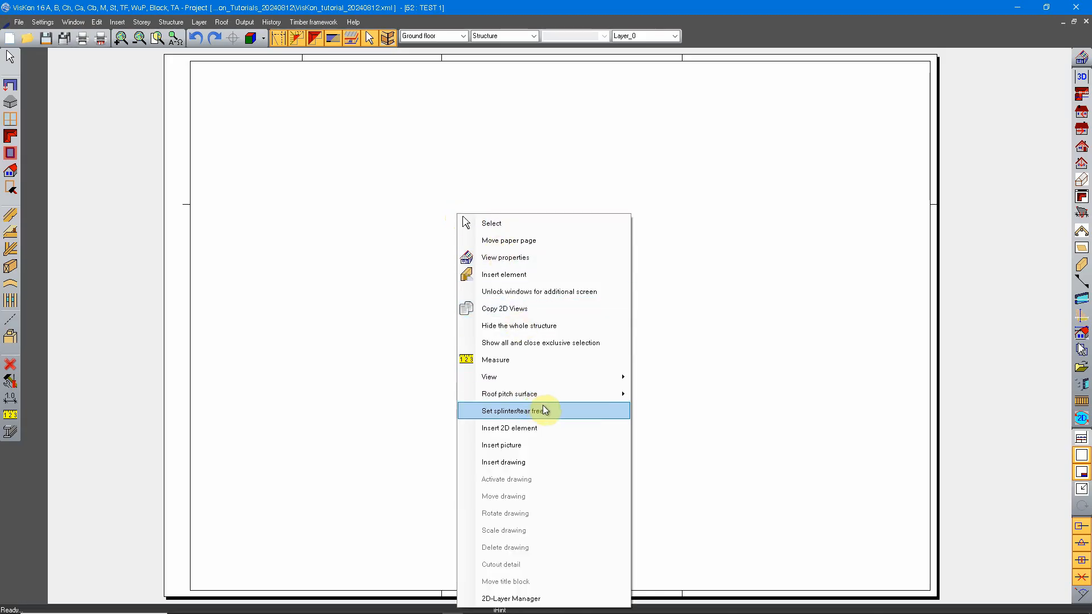
left_click(535, 462)
left_click_drag(225, 91, 523, 209)
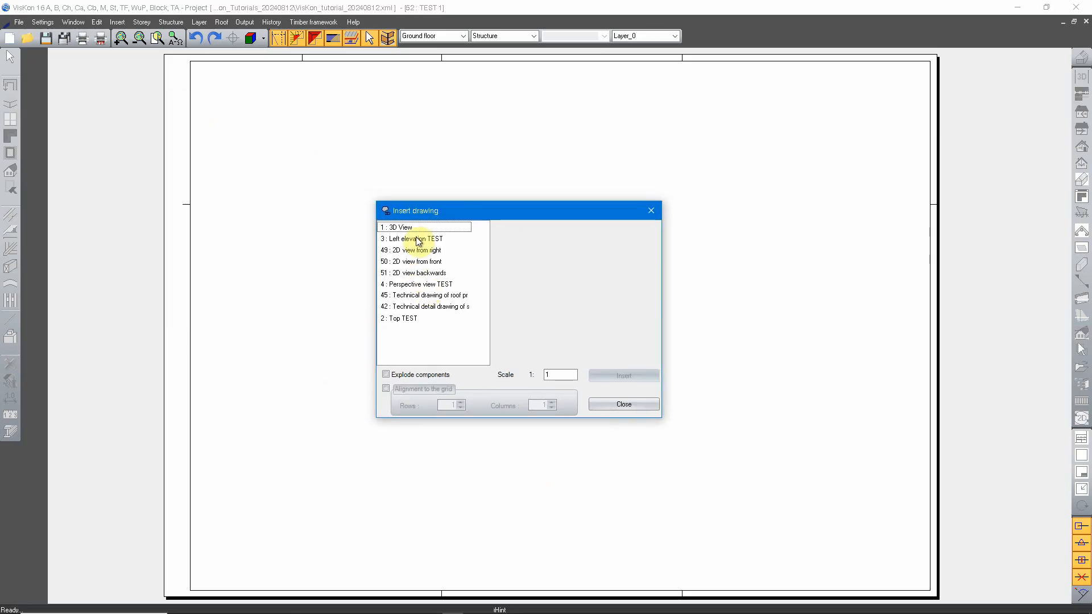
Preview the insertable drawings, including Top TEST, the two technical drawings, the three 2D views and Left elevation TEST
left_click(408, 318)
left_click(419, 307)
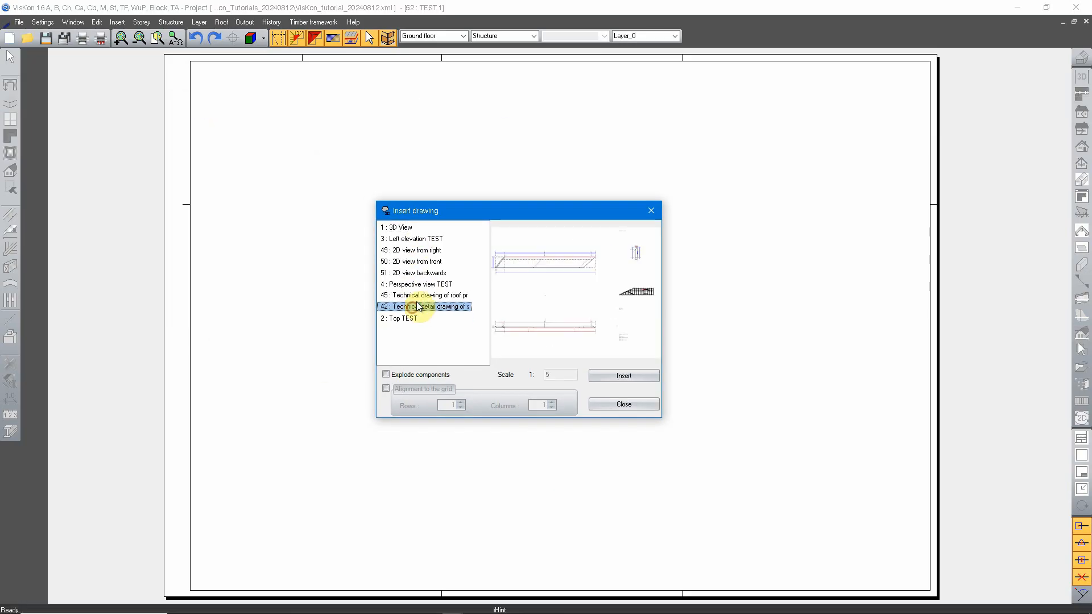
left_click(419, 295)
left_click(419, 273)
left_click(418, 262)
left_click(415, 251)
left_click(418, 240)
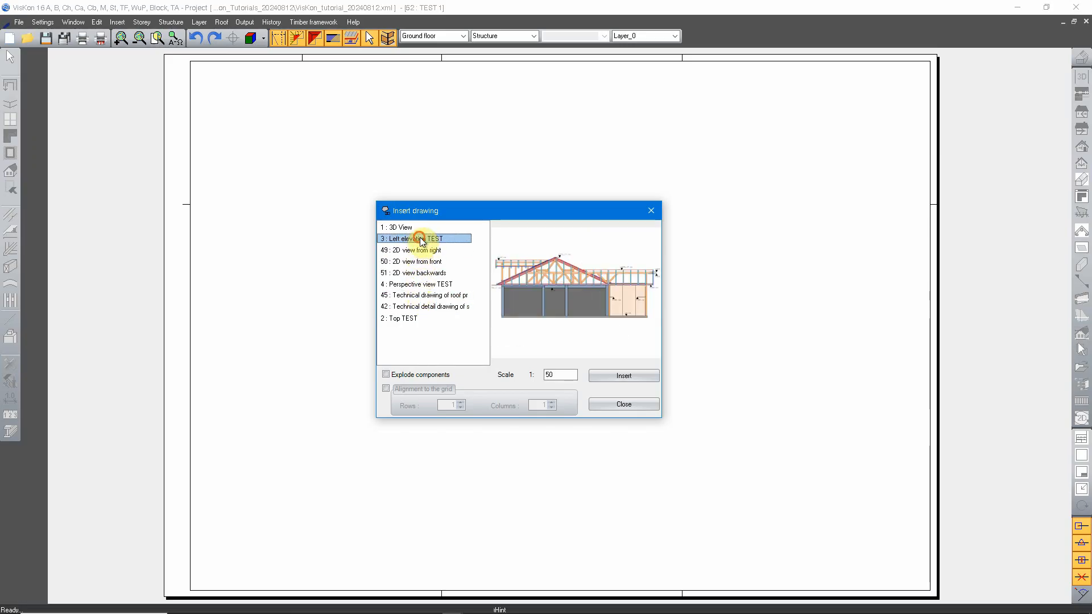
left_click(428, 250)
left_click(437, 262)
left_click(440, 274)
left_click(450, 296)
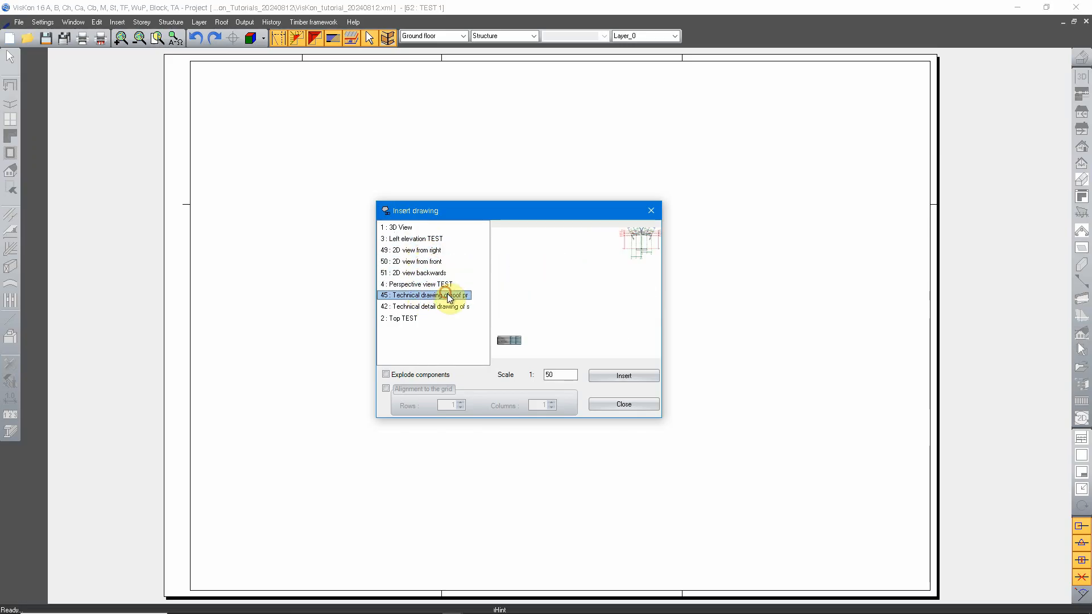
left_click(449, 306)
left_click(423, 317)
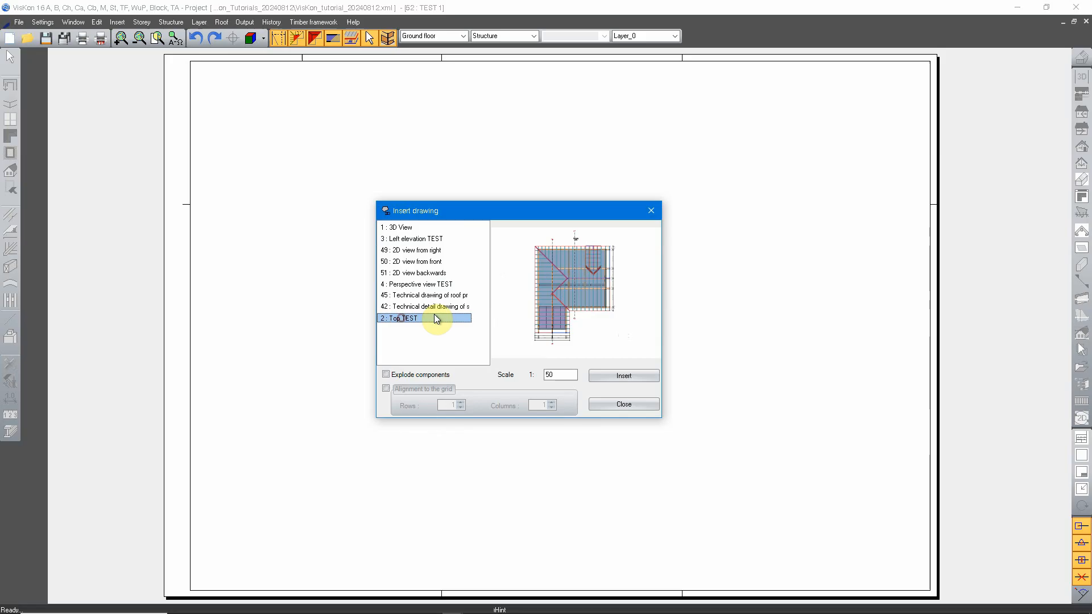
left_click(419, 239)
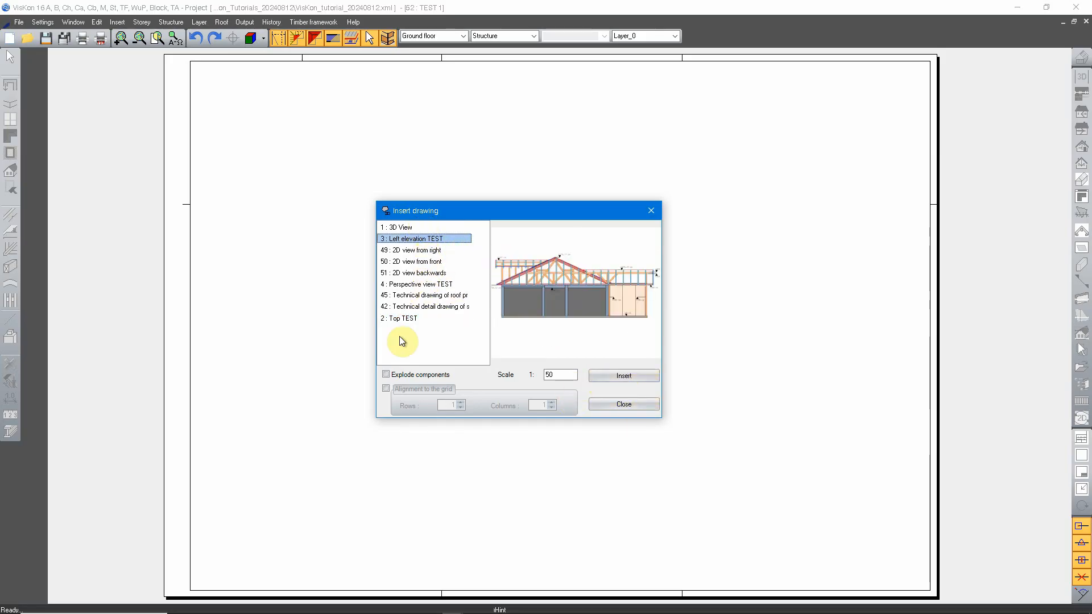
Insert the Top TEST drawing at scale 1:50 on the left part of the sheet
left_click(401, 317)
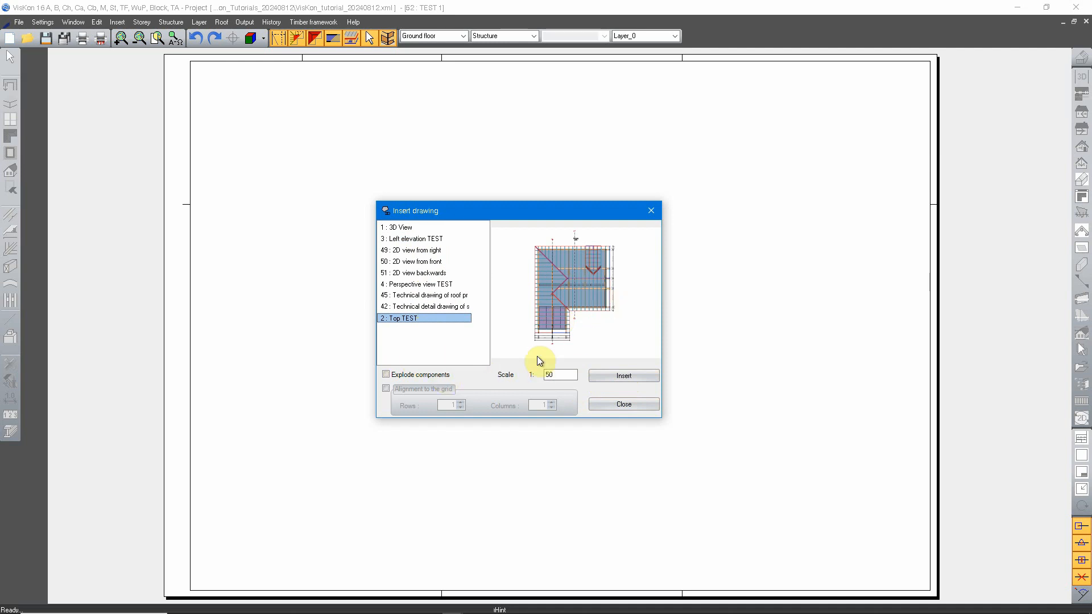
left_click(620, 377)
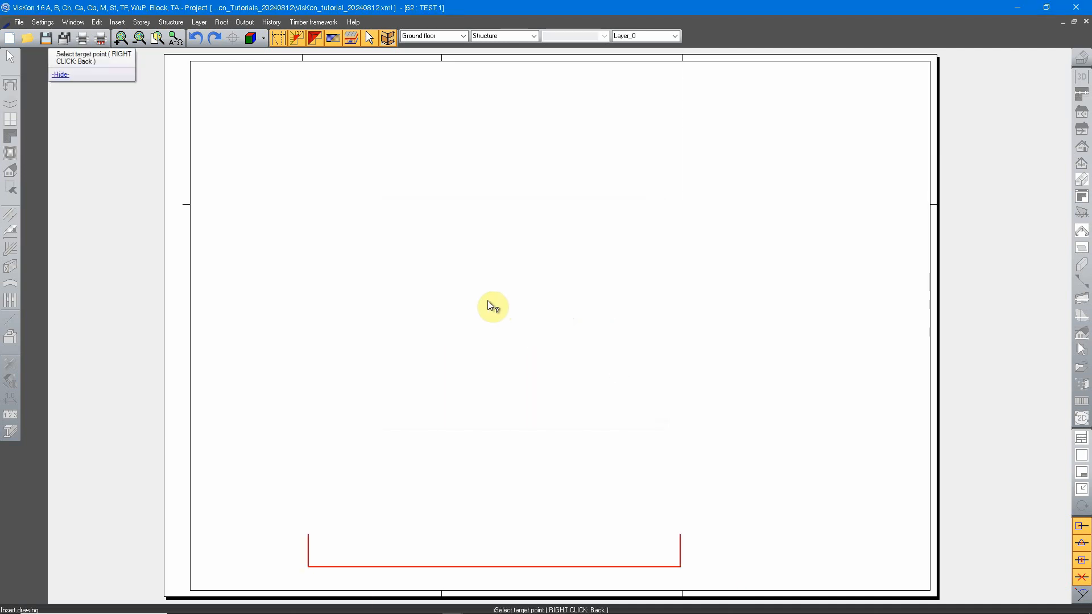
scroll(485, 303, "down", 2)
left_click(422, 322)
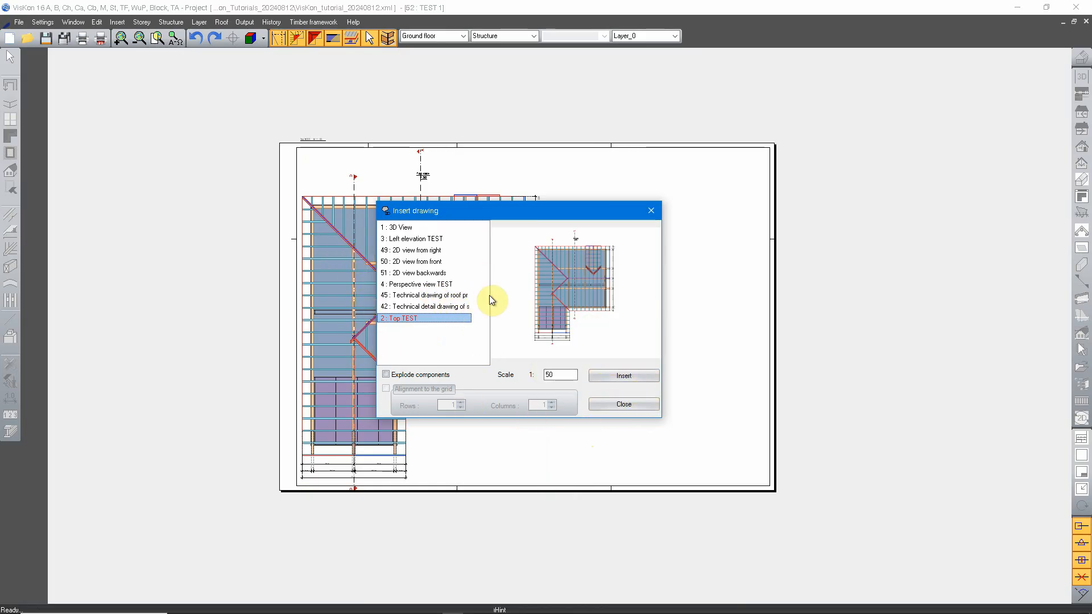
Insert the 2D view from right at scale 1:50 beside the top view and finish inserting drawings
left_click(410, 251)
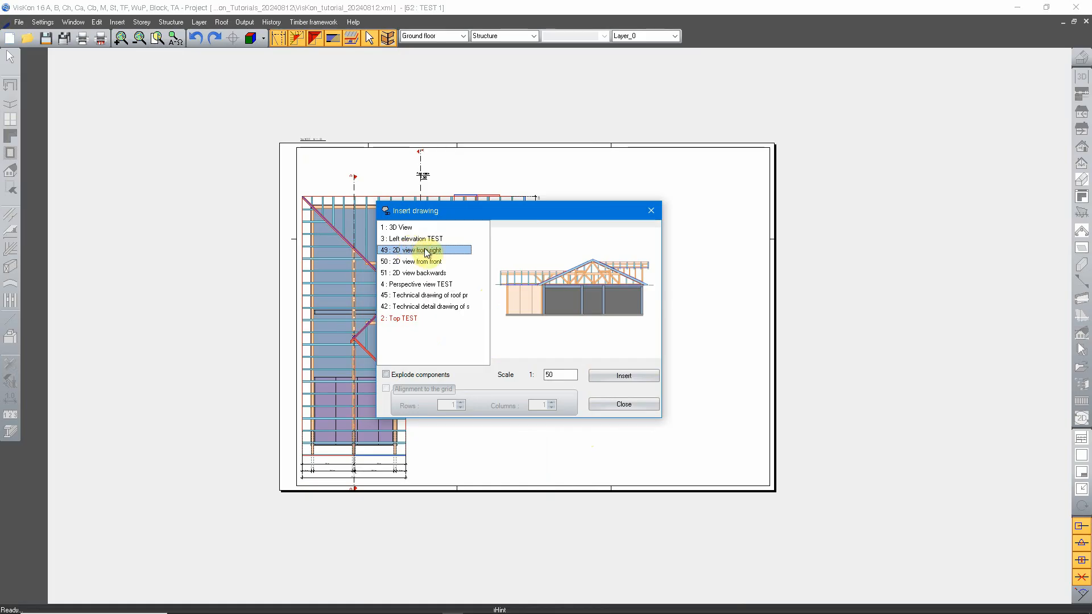
left_click(610, 377)
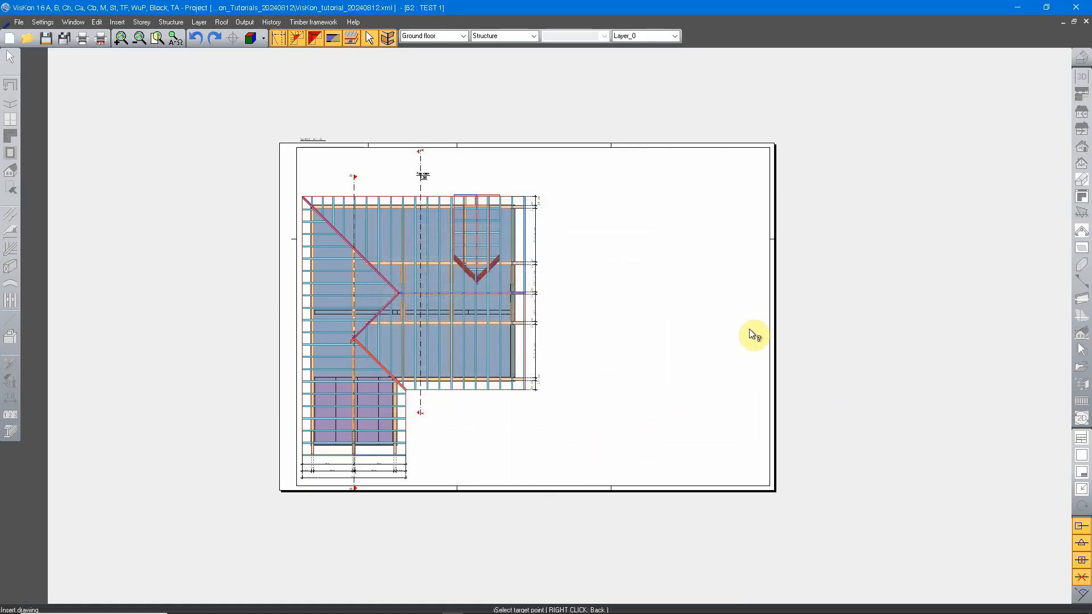
left_click(709, 334)
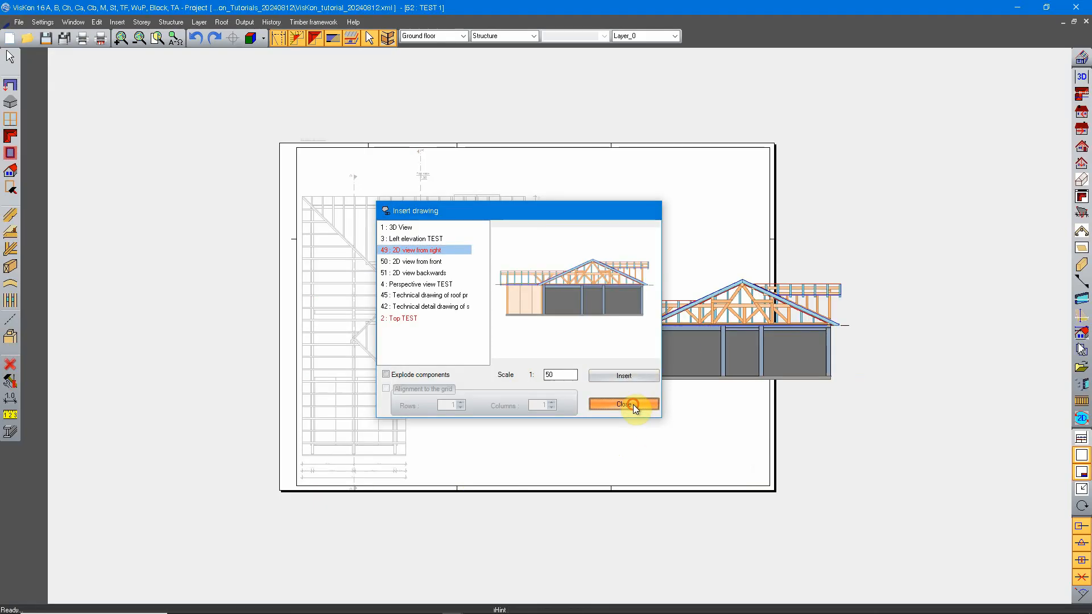
left_click(631, 404)
Switch the active drawing on the sheet back and forth between the top view and the 2D view from right
scroll(694, 327, "up", 3)
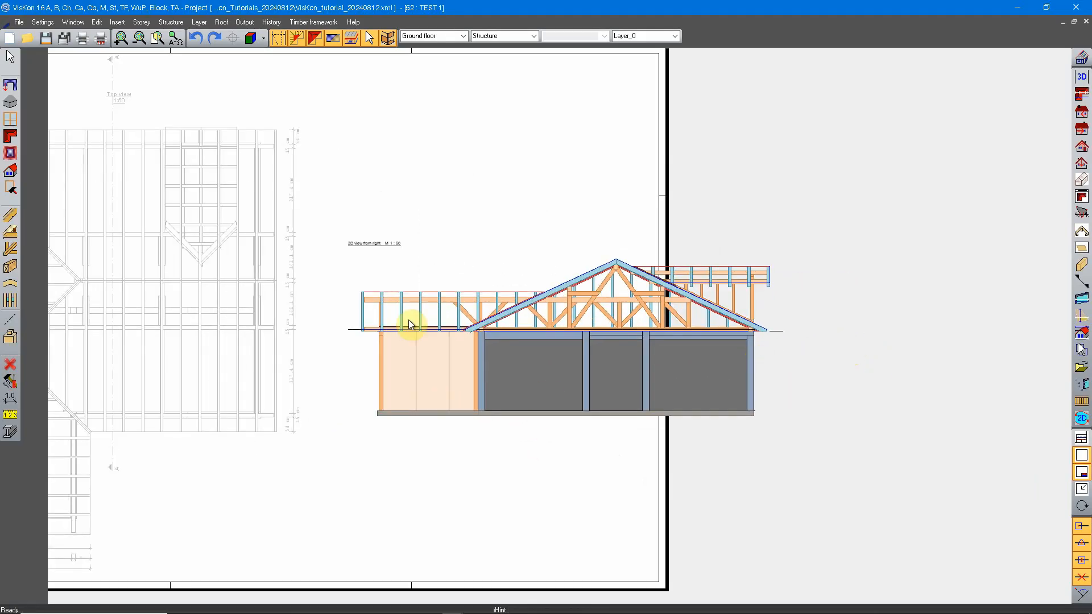
middle_click_drag(497, 332, 522, 316)
middle_click_drag(192, 311, 477, 309)
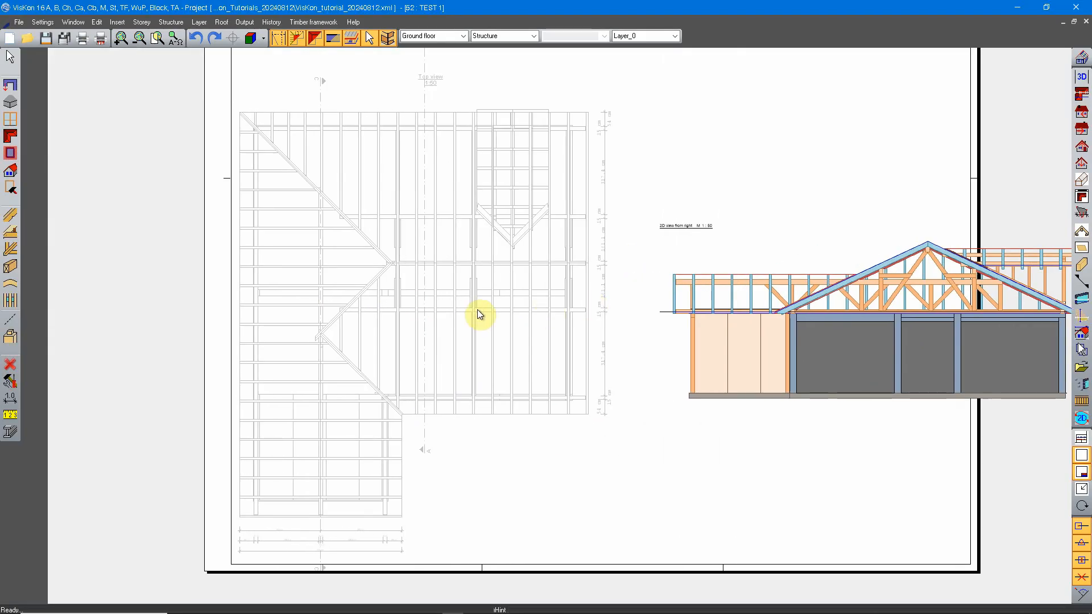
left_click(434, 271)
left_click(875, 286)
left_click(441, 248)
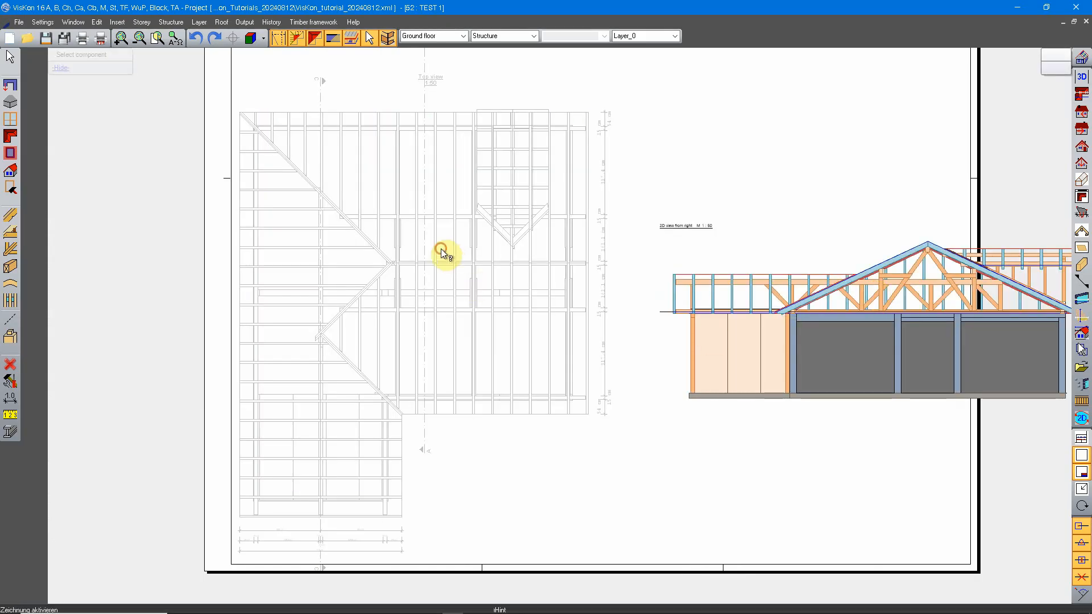
left_click(834, 290)
middle_click_drag(850, 319, 679, 352)
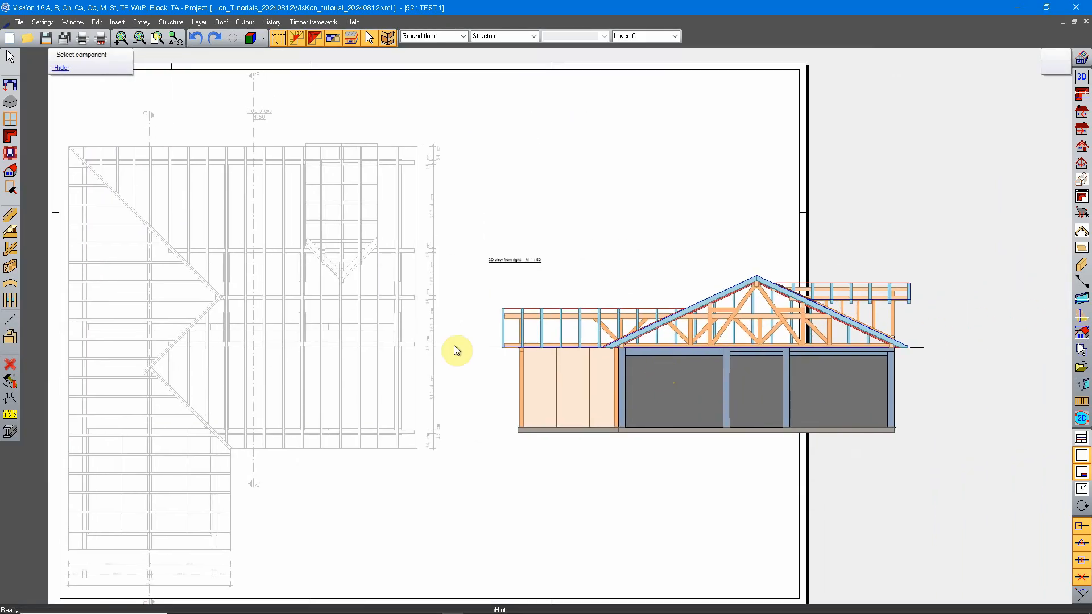
left_click(336, 294)
left_click(650, 326)
left_click(347, 291)
left_click(640, 333)
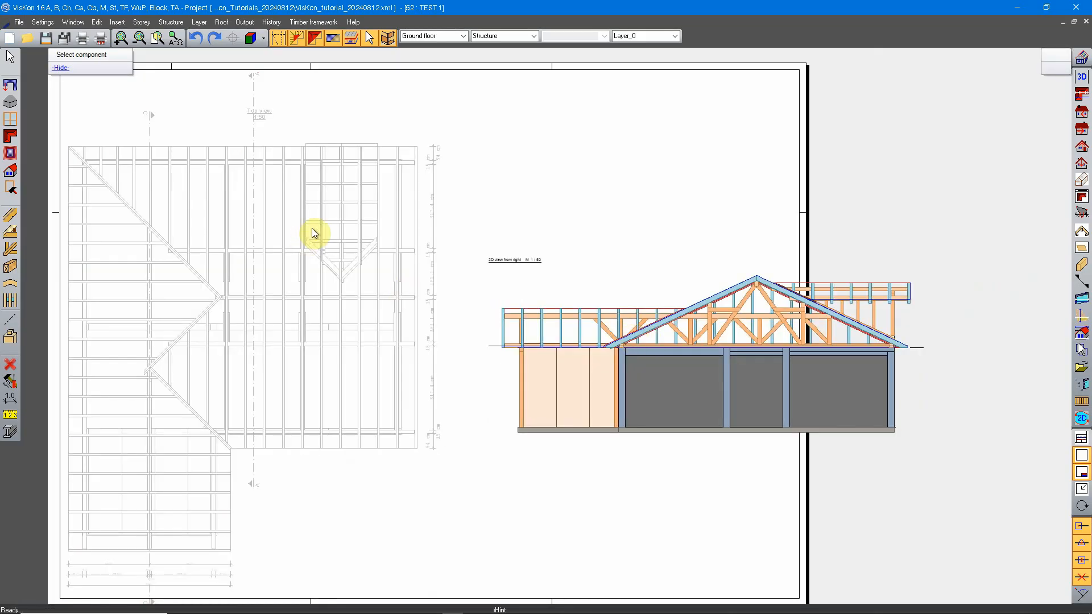
left_click(326, 245)
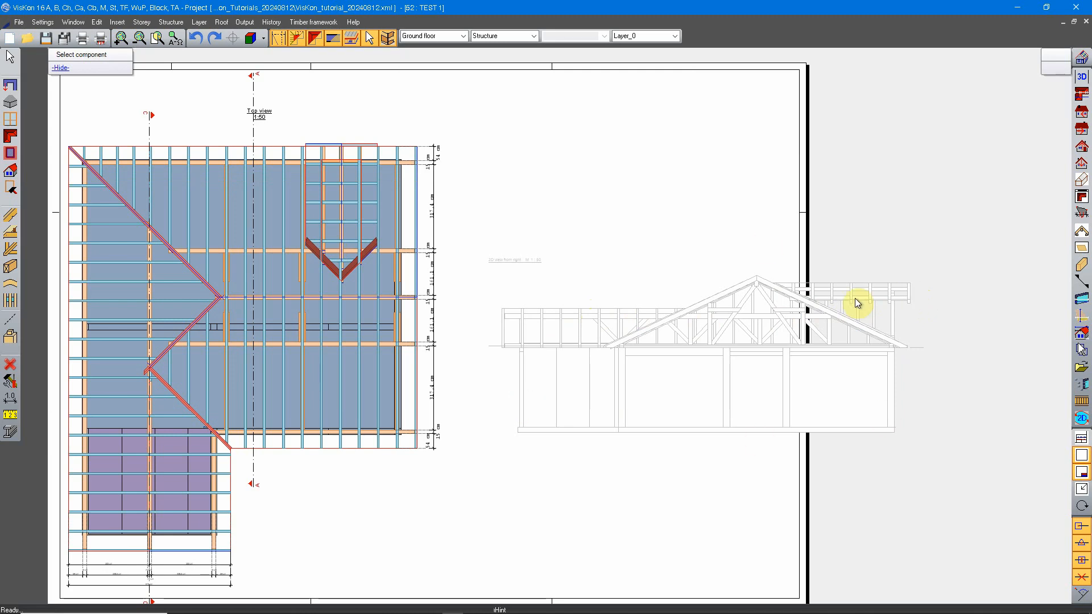
left_click(745, 296)
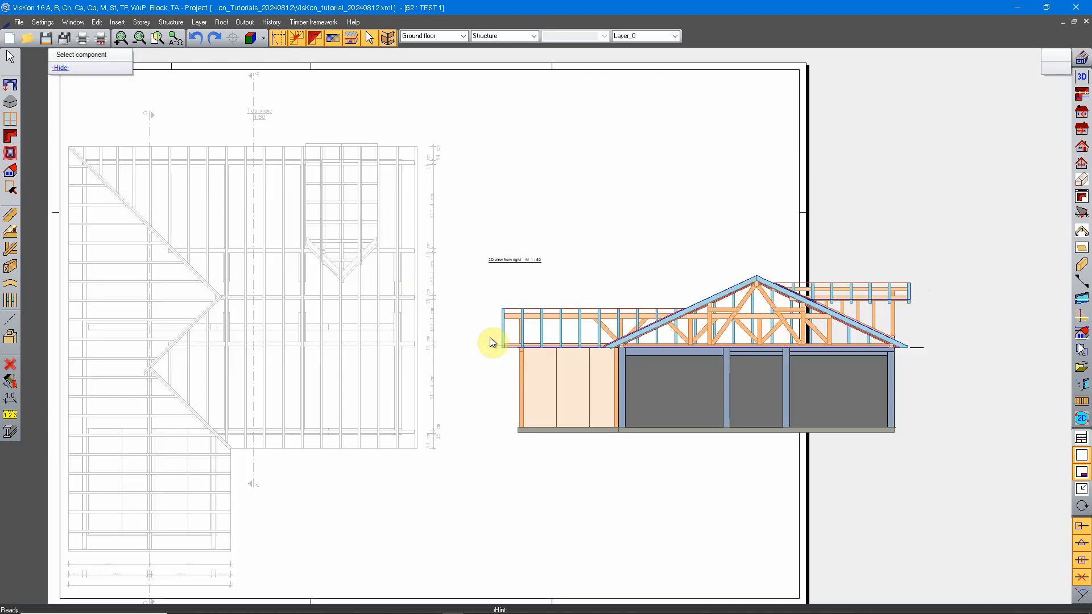
left_click(353, 268)
left_click(762, 372)
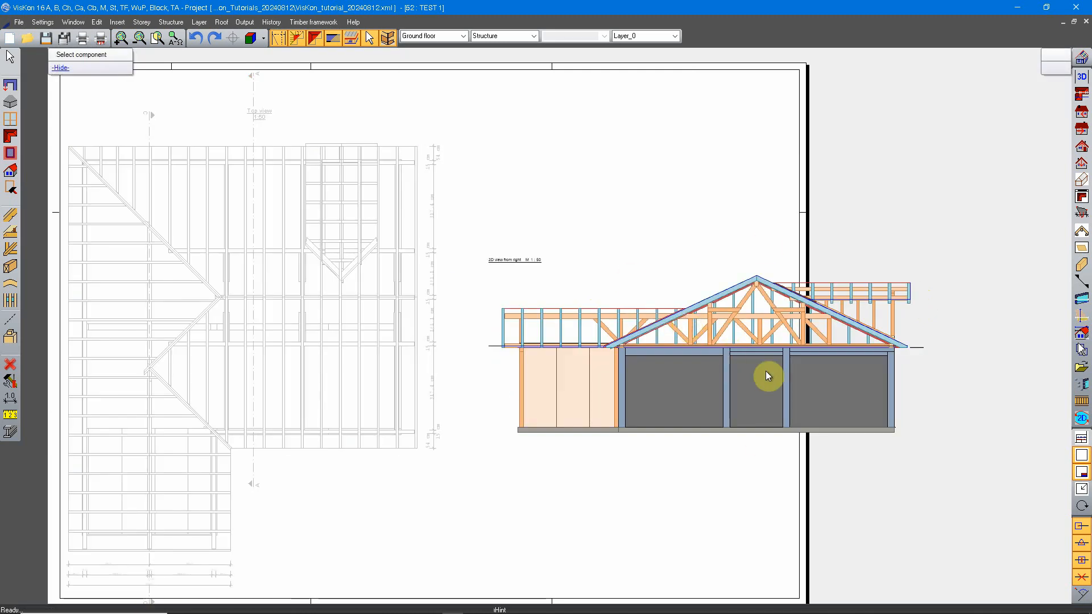
Examine the inserted 2D view from right up close, including its title, roof structure and position against the sheet edge
mouse_move(262, 308)
middle_mouse_down()
mouse_move(378, 317)
mouse_move(571, 361)
middle_mouse_up()
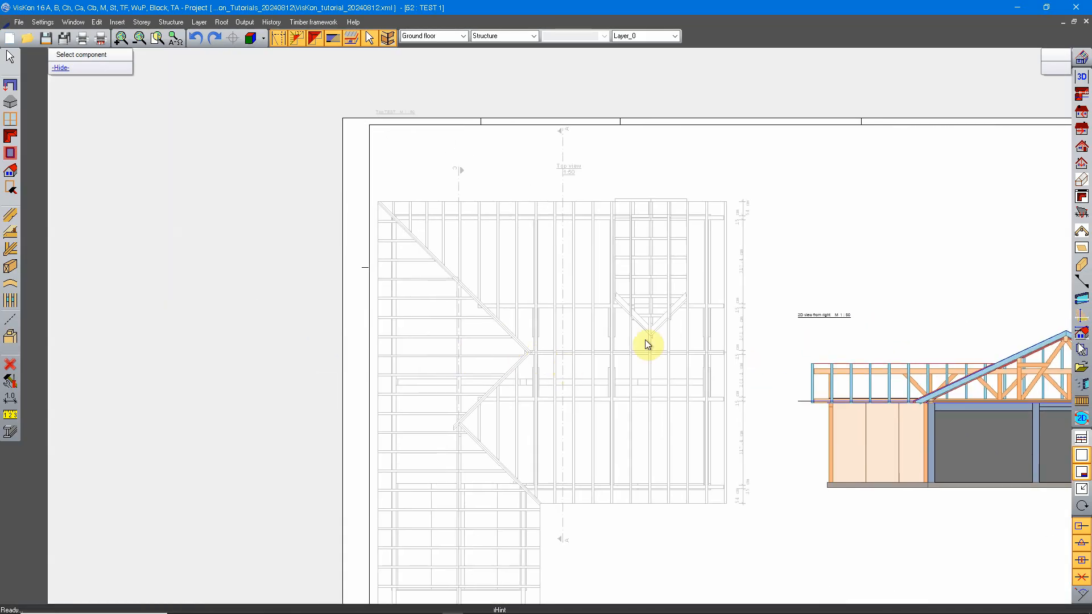
middle_click_drag(1004, 387, 578, 347)
scroll(632, 381, "up", 1)
scroll(631, 381, "up", 1)
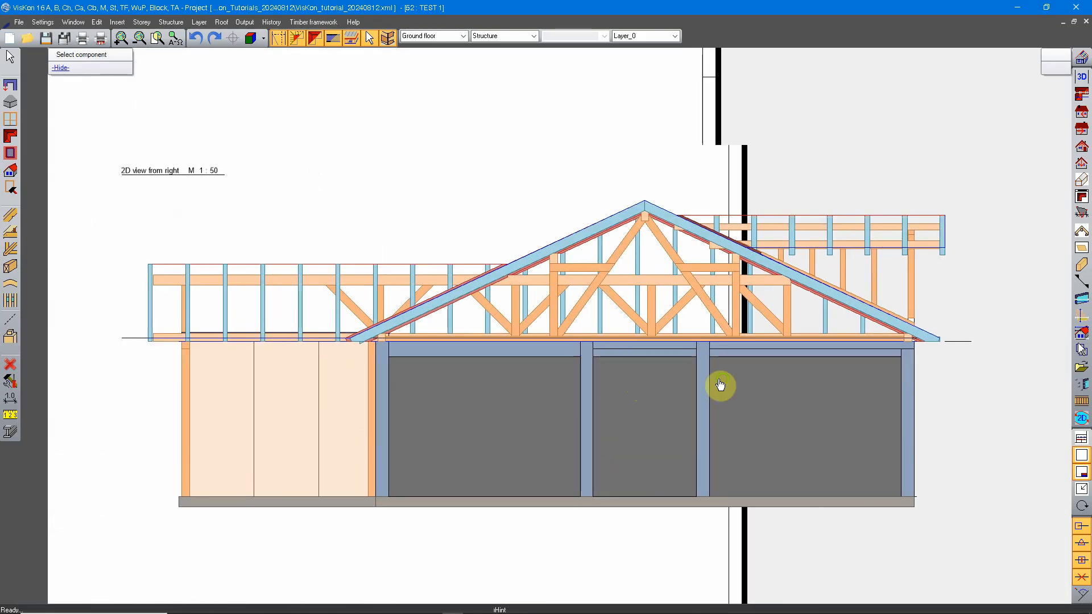
scroll(724, 386, "up", 1)
scroll(694, 370, "down", 1)
middle_click_drag(595, 386, 830, 332)
middle_click_drag(1019, 312, 850, 321)
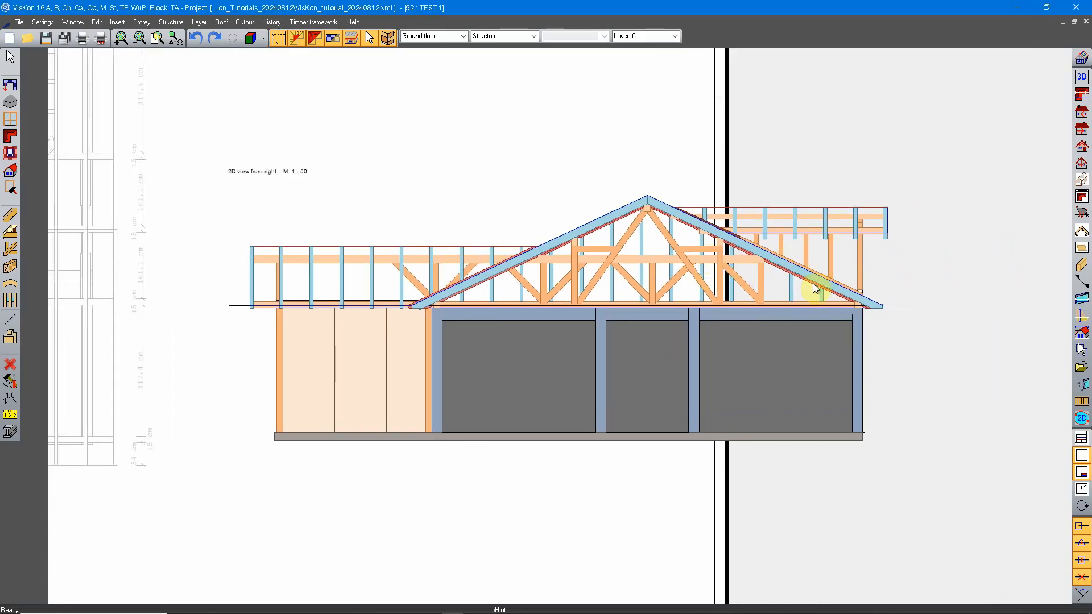
scroll(267, 191, "up", 2)
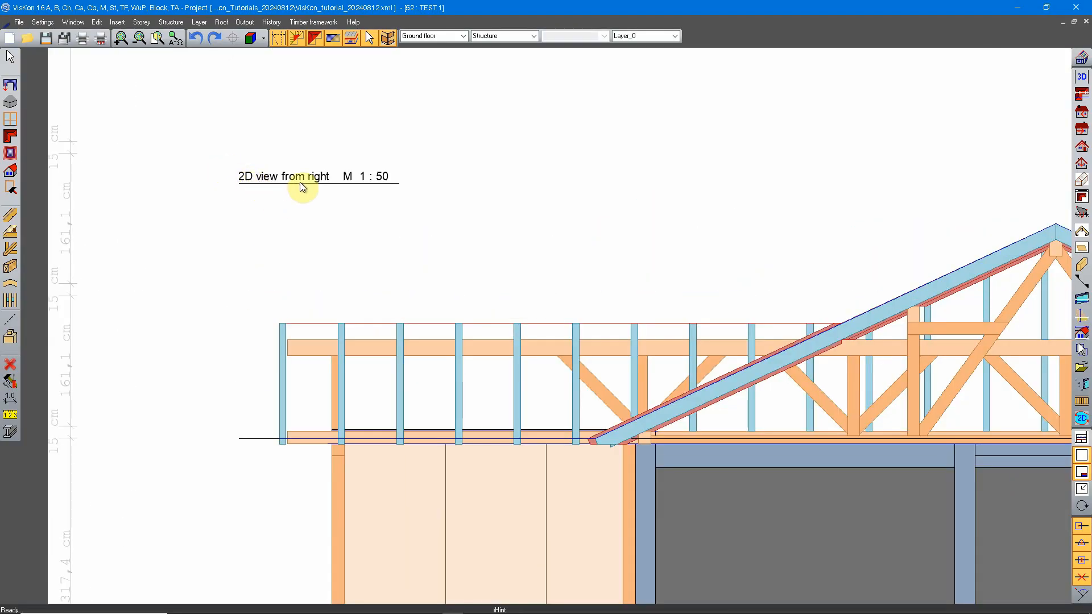
Open the original 2D view from right, number 49, and inspect the building elevation
left_click(1079, 135)
double_click(990, 101)
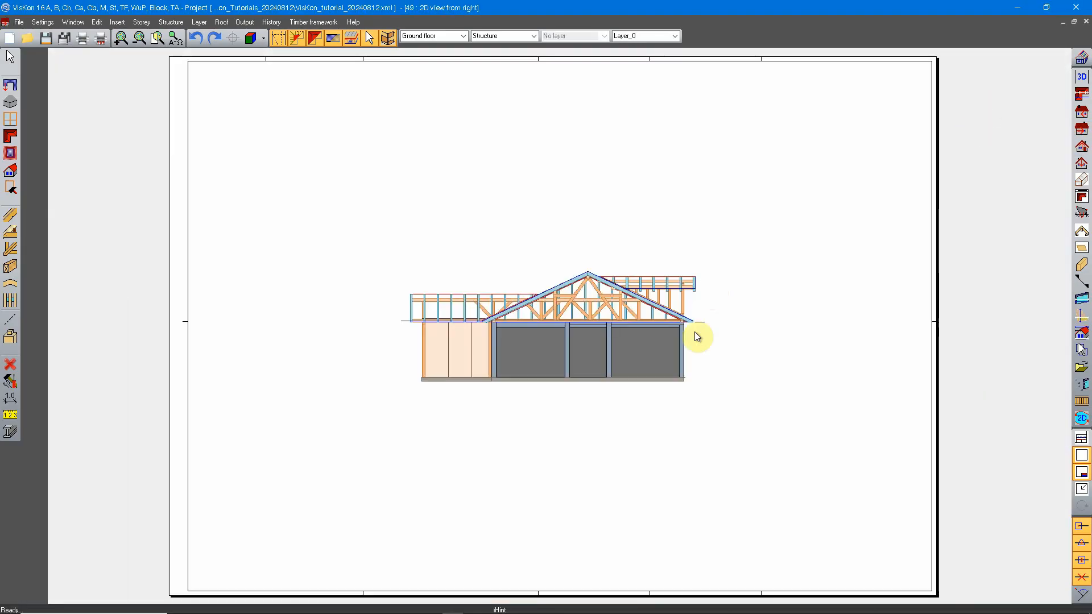
scroll(552, 331, "up", 2)
scroll(628, 317, "down", 4)
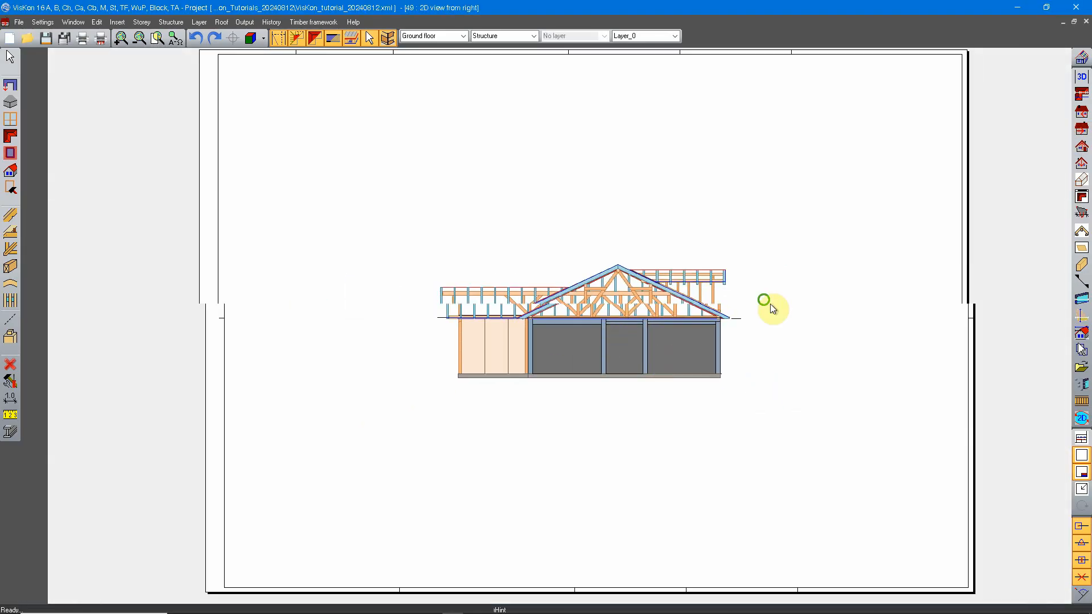
scroll(491, 303, "up", 3)
scroll(491, 303, "up", 2)
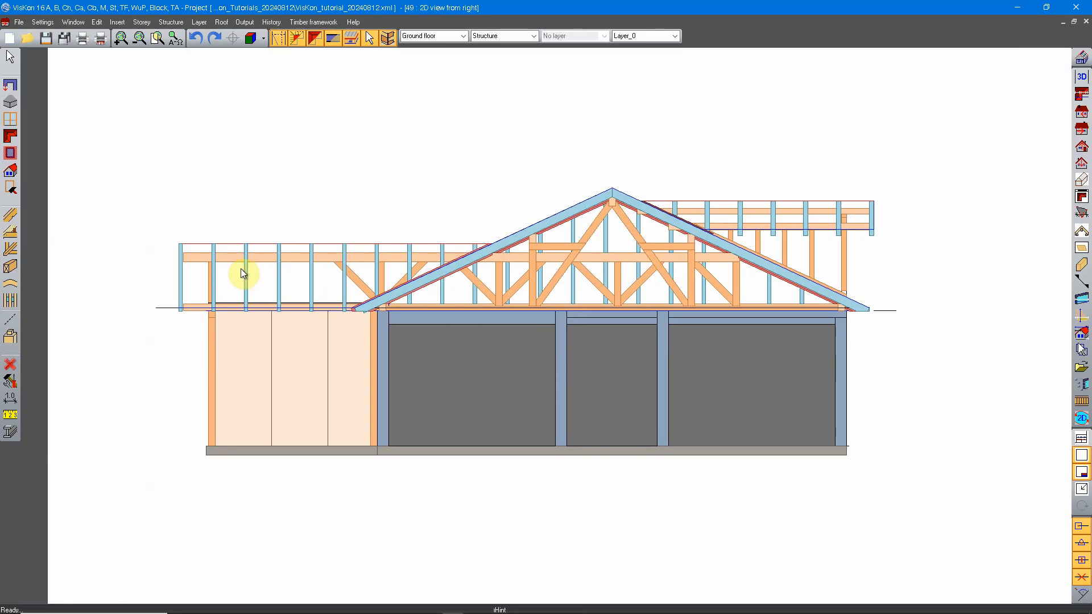
Open the roof profile of the lower left roof wing with Edit profile, view its settings, and leave without changing anything
left_click(10, 139)
left_click(35, 158)
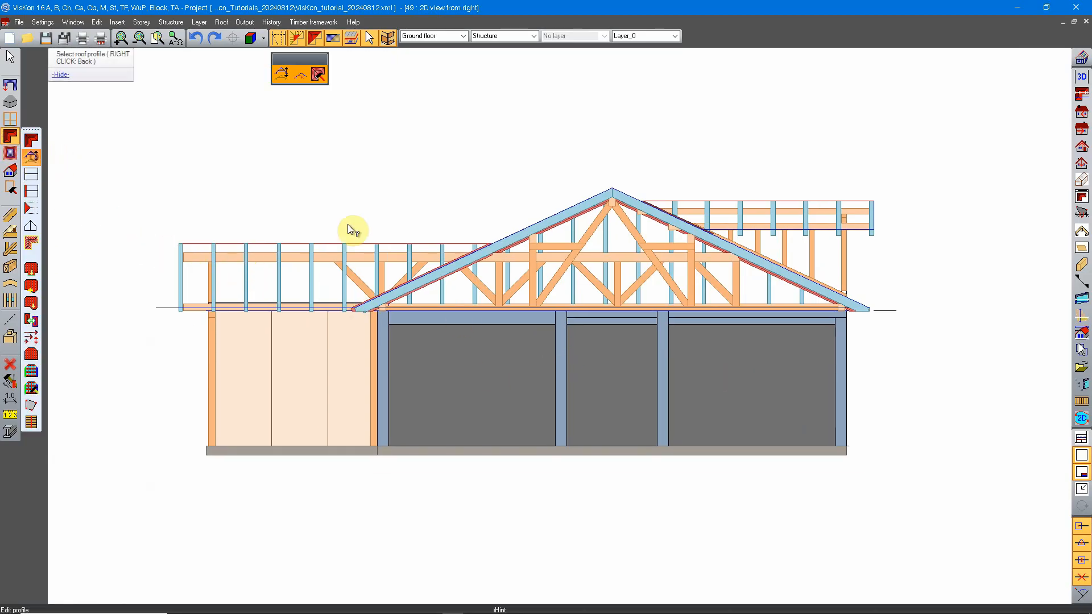
left_click(256, 263)
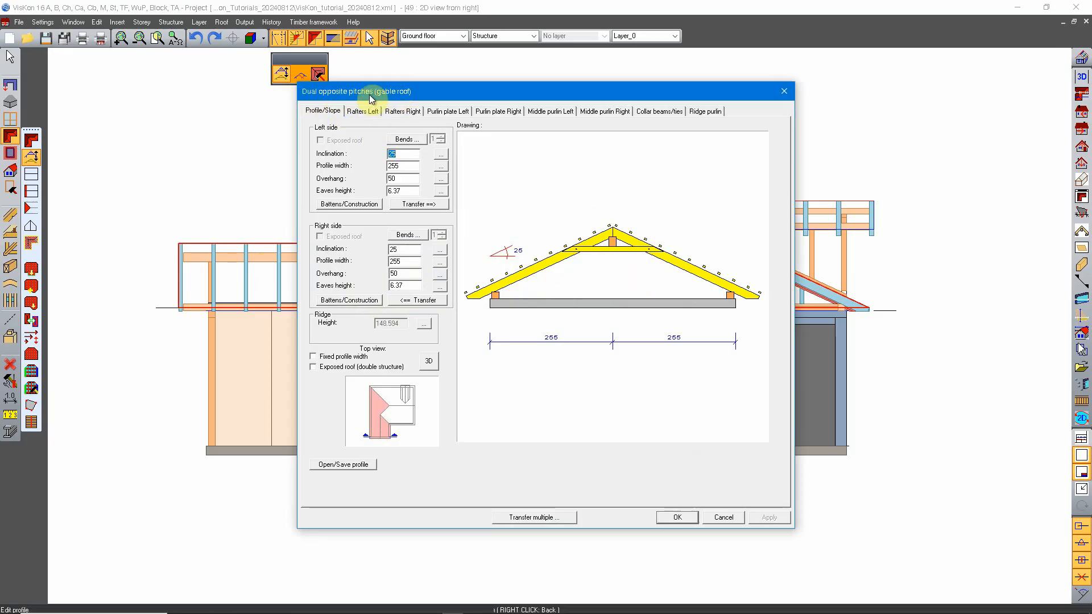
left_click(710, 519)
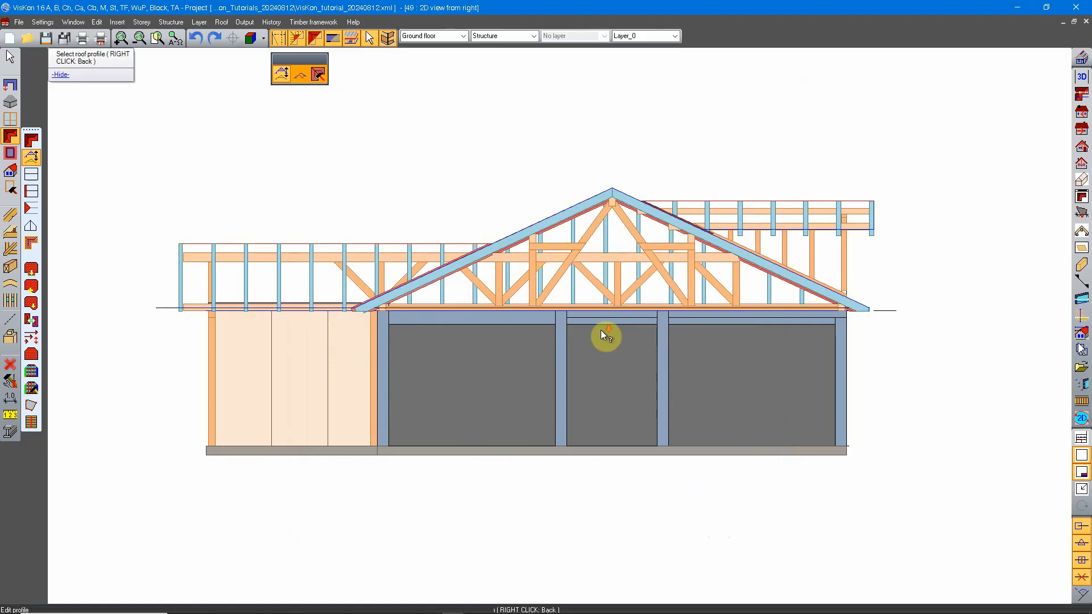
scroll(602, 334, "down", 2)
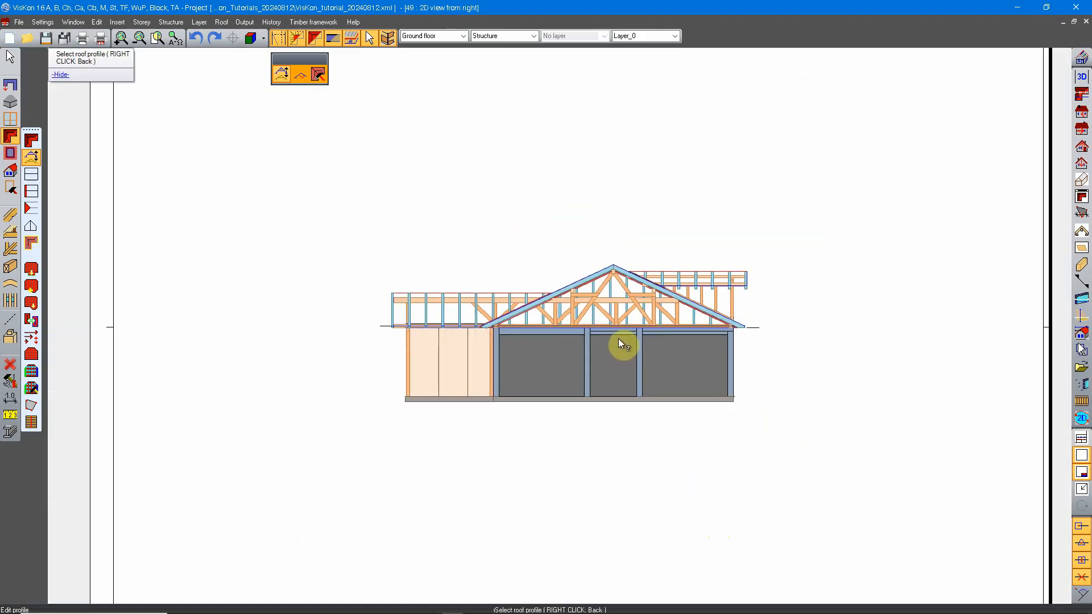
right_click(618, 339)
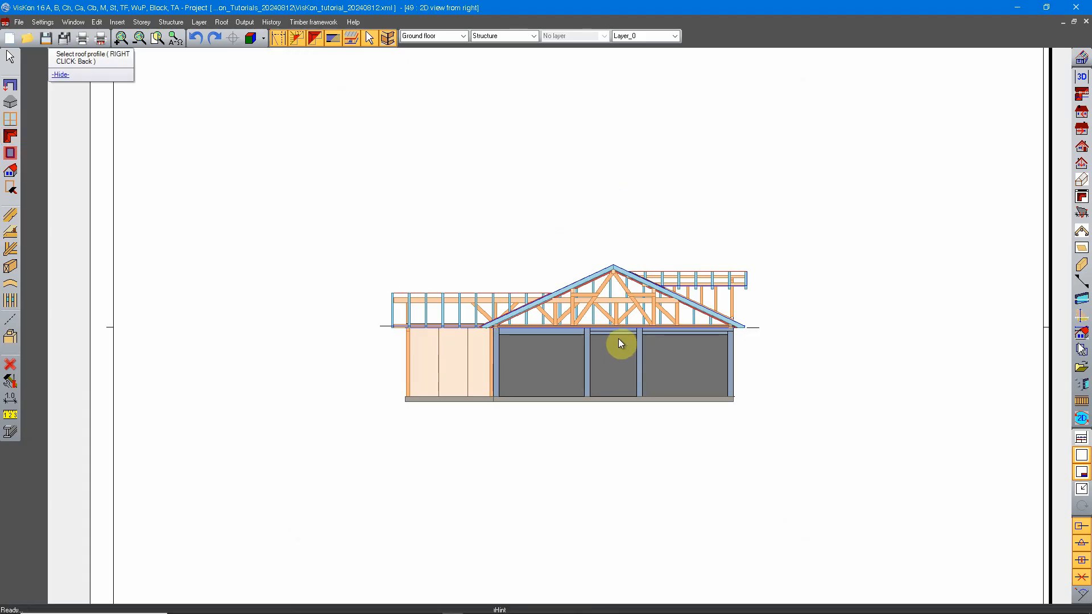
Return to the layout sheet TEST 1 and inspect the inserted 2D view from right
left_click(1081, 367)
left_click(966, 103)
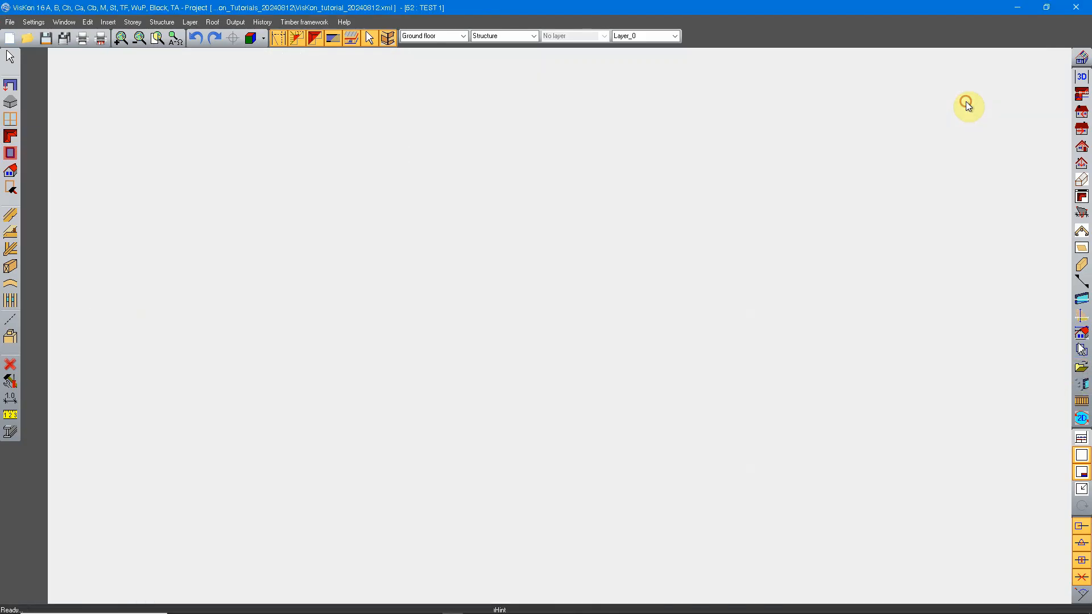
scroll(699, 382, "down", 3)
scroll(739, 348, "up", 3)
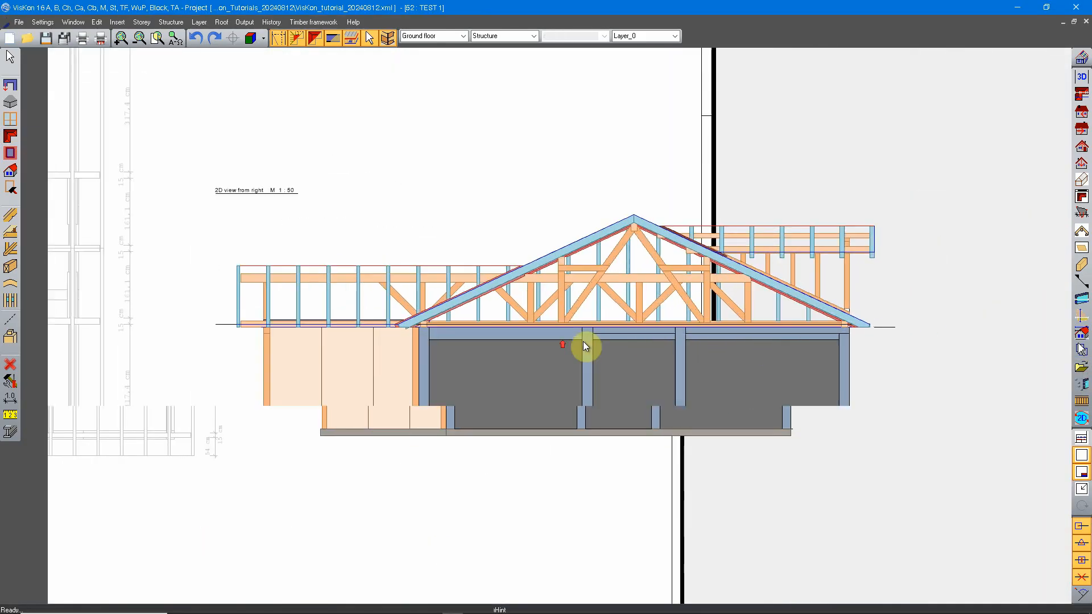
scroll(736, 337, "down", 2)
scroll(694, 243, "up", 1)
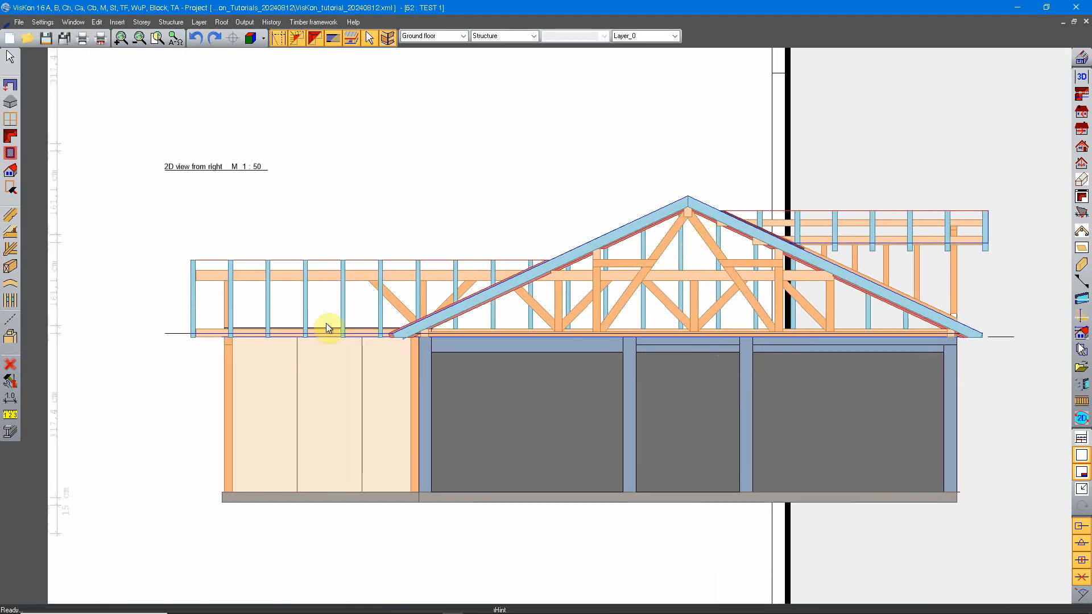
Open the left roof wing's profile in the inserted 2D view from right, view its settings, and cancel the dialog
left_click(10, 135)
left_click(317, 296)
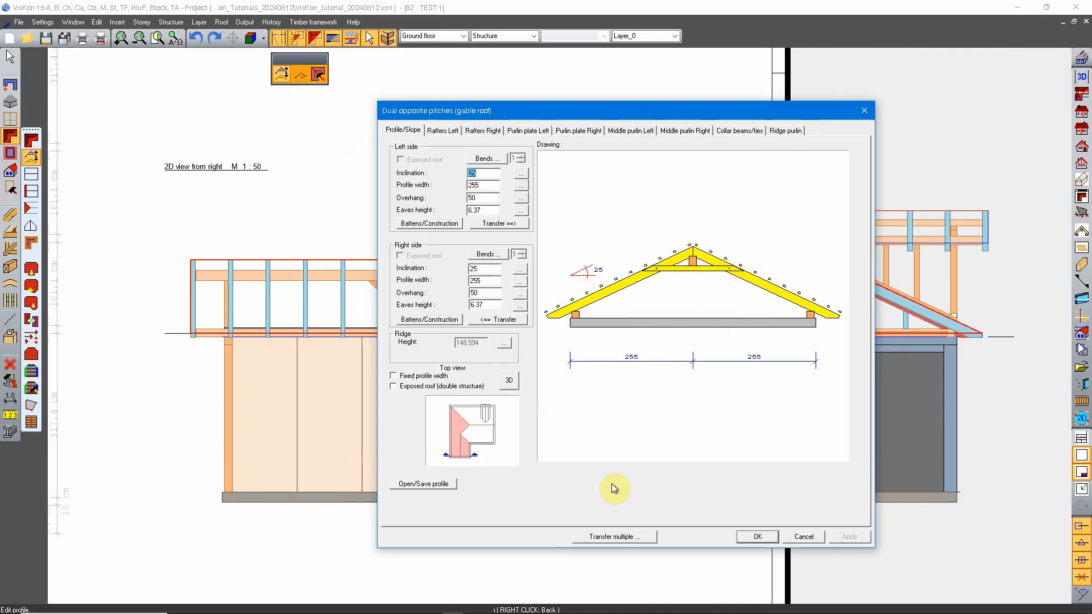
left_click(800, 539)
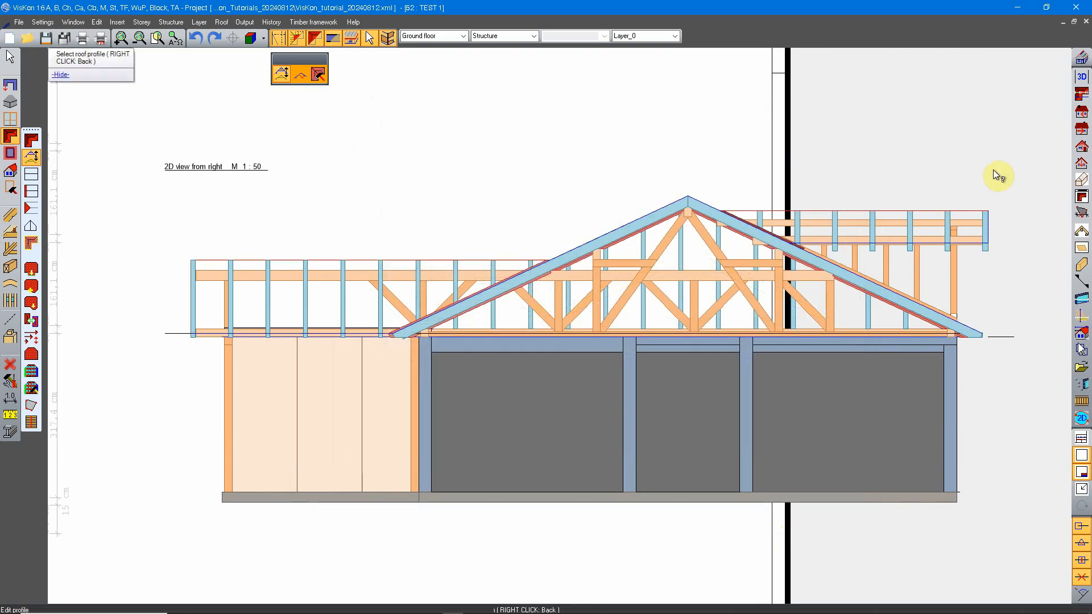
Open the 3D view, orbit to see the roof from above, and view the main gable roof's profile settings with Edit profile
left_click(1082, 76)
left_click(975, 105)
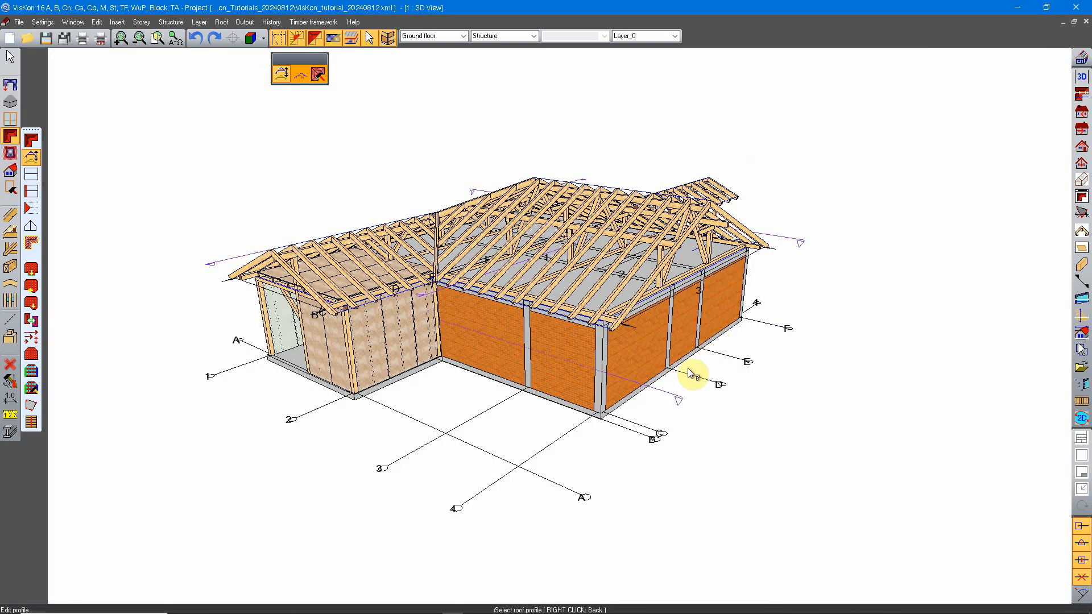
middle_click_drag(566, 273, 707, 391)
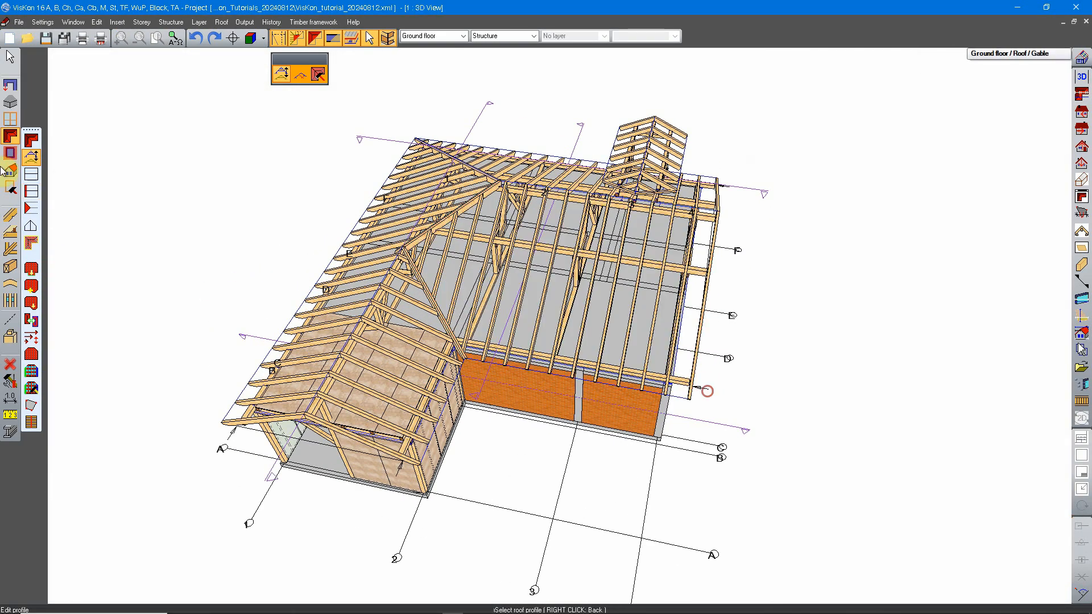
left_click(32, 157)
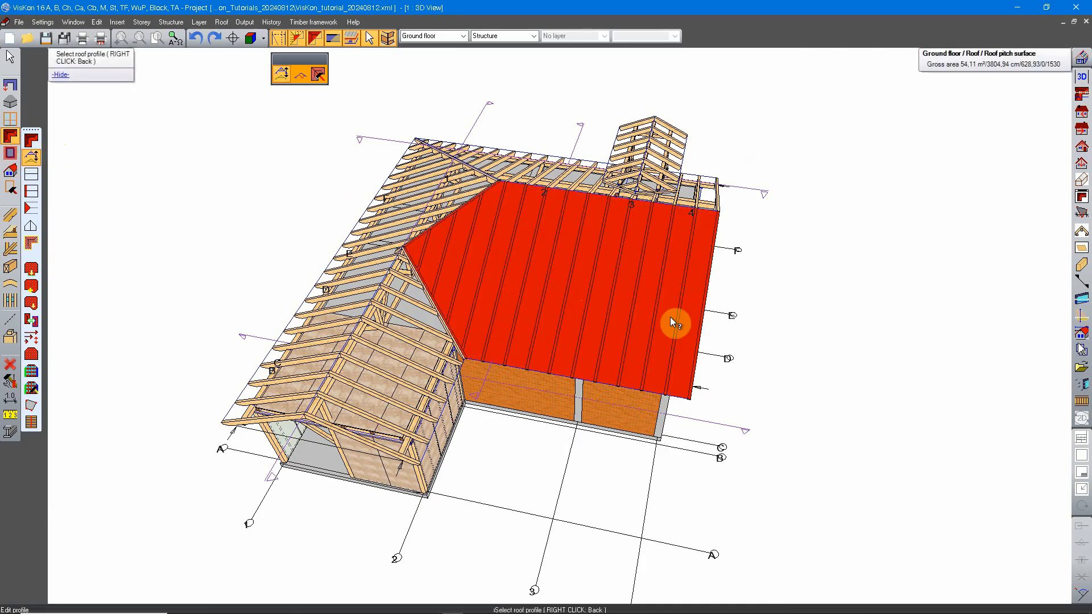
left_click(600, 273)
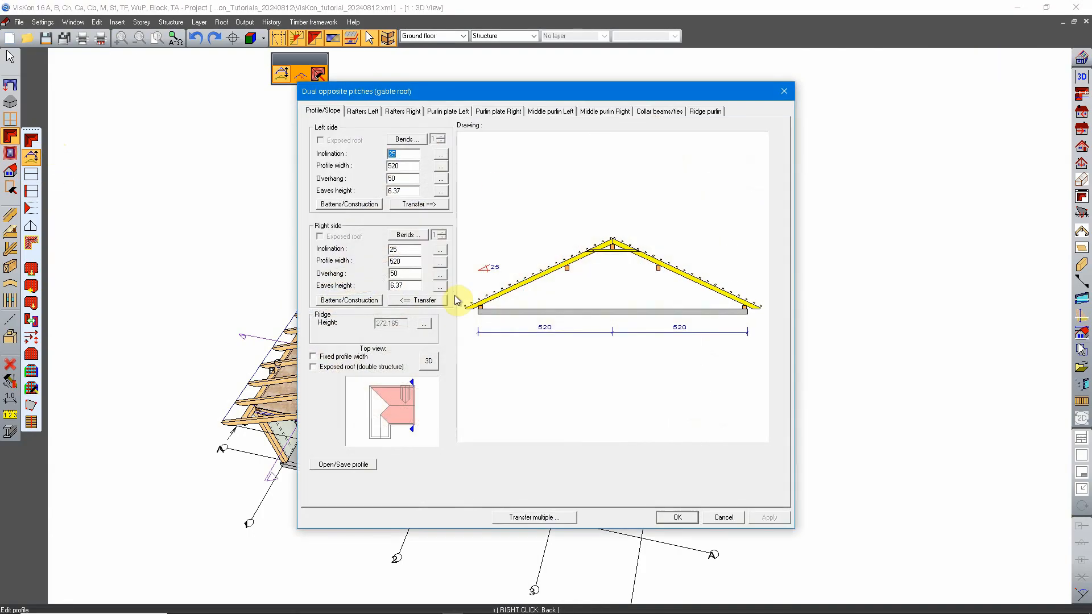
left_click(722, 518)
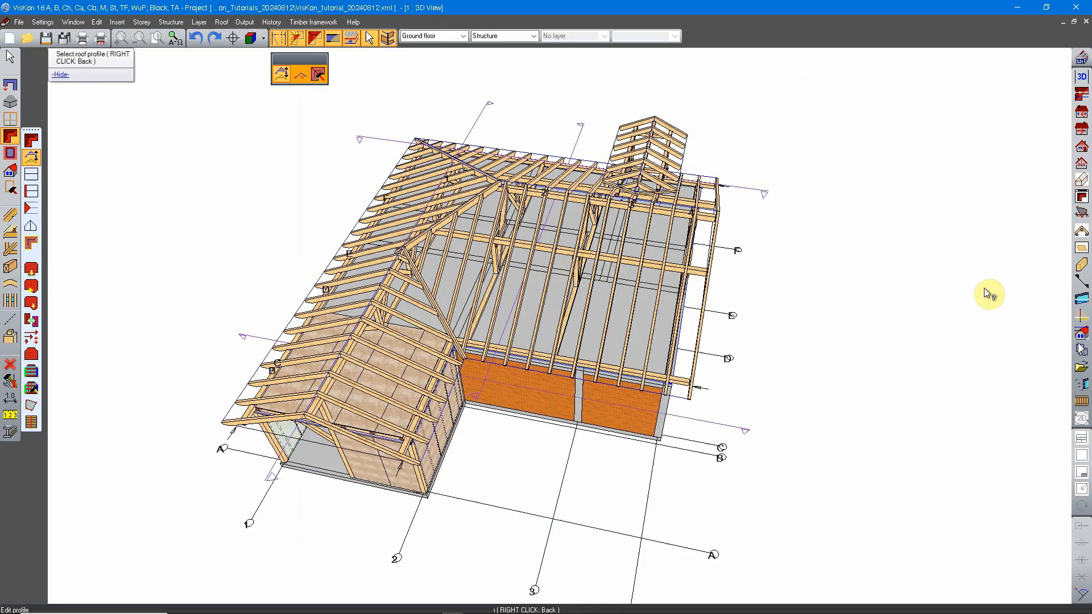
Return to the layout sheet TEST 1 and review the left roof wing's profile in the inserted 2D view from right again
left_click(1081, 384)
left_click(966, 100)
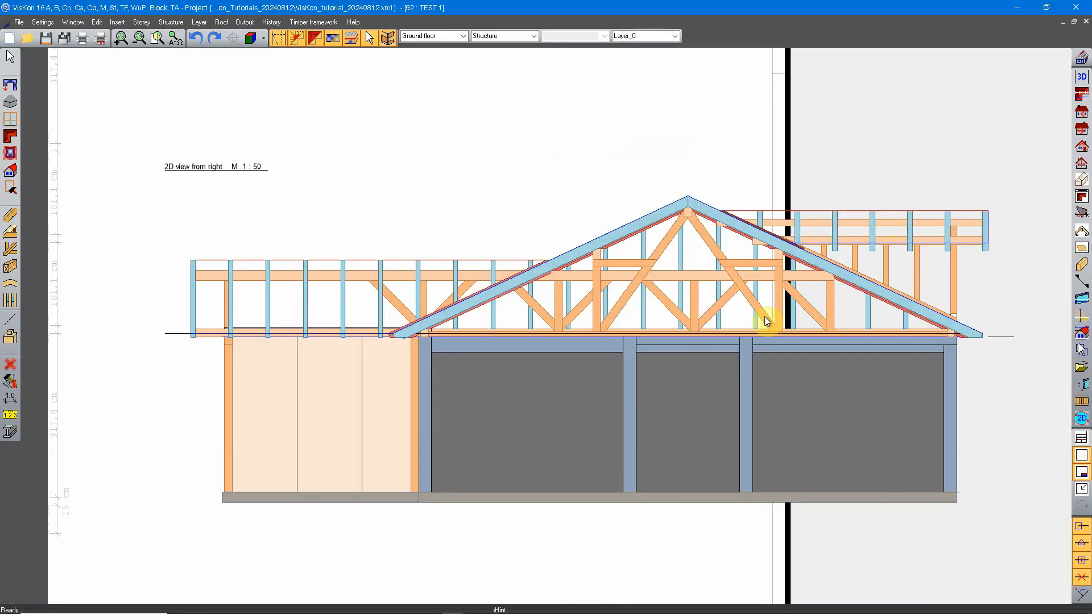
left_click(11, 136)
left_click(33, 159)
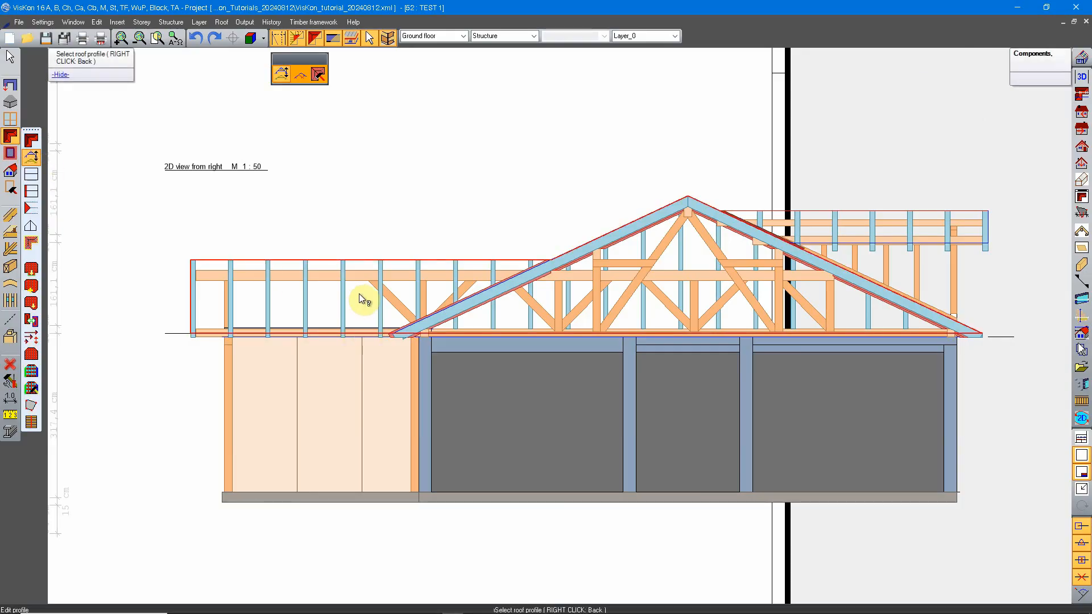
scroll(692, 350, "down", 3)
scroll(740, 279, "up", 2)
scroll(740, 278, "up", 2)
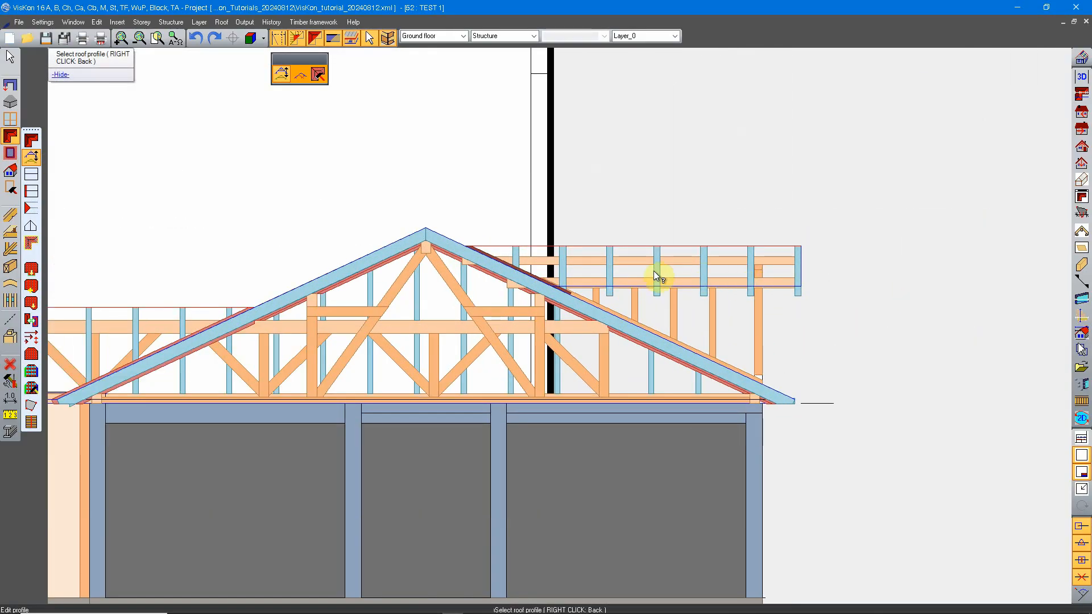
middle_click_drag(235, 326, 443, 301)
left_click(676, 301)
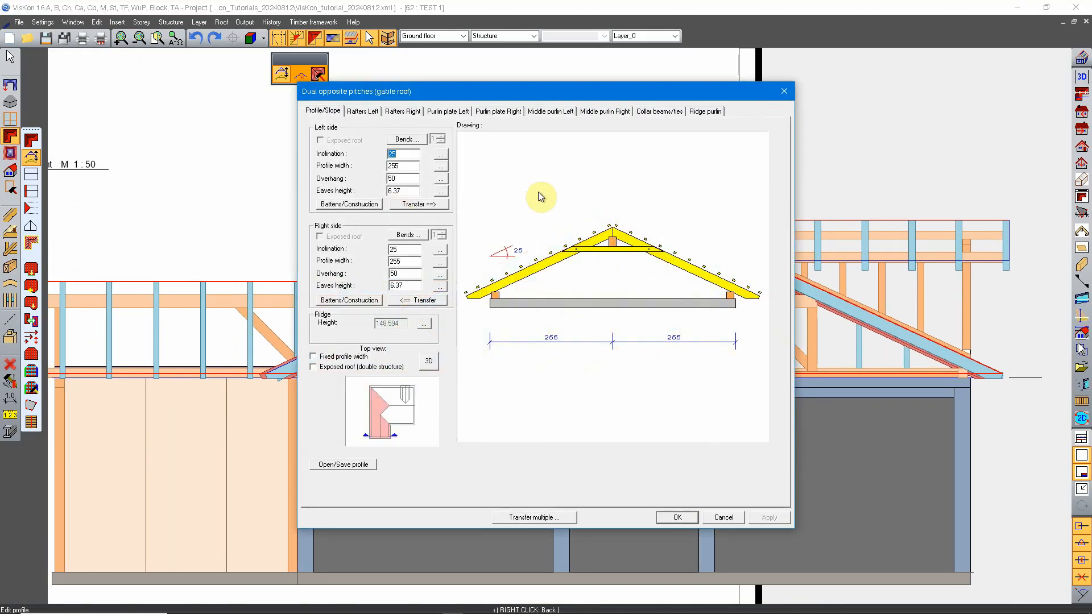
left_click(678, 517)
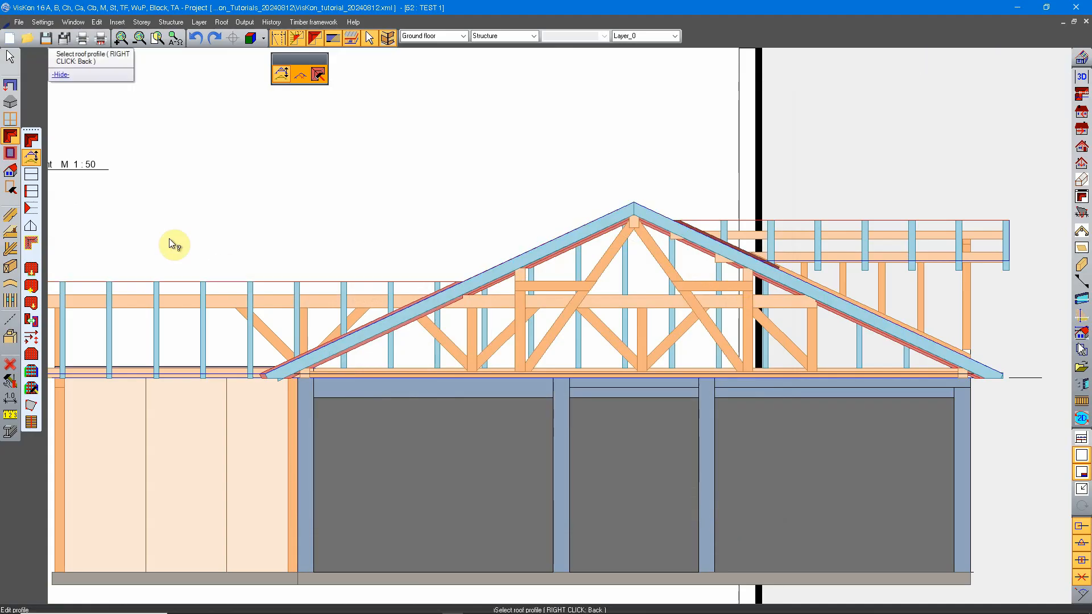
View the layer definition of the rightmost clinker wall in the inserted 2D view, cancel it, and leave wall editing
left_click(9, 84)
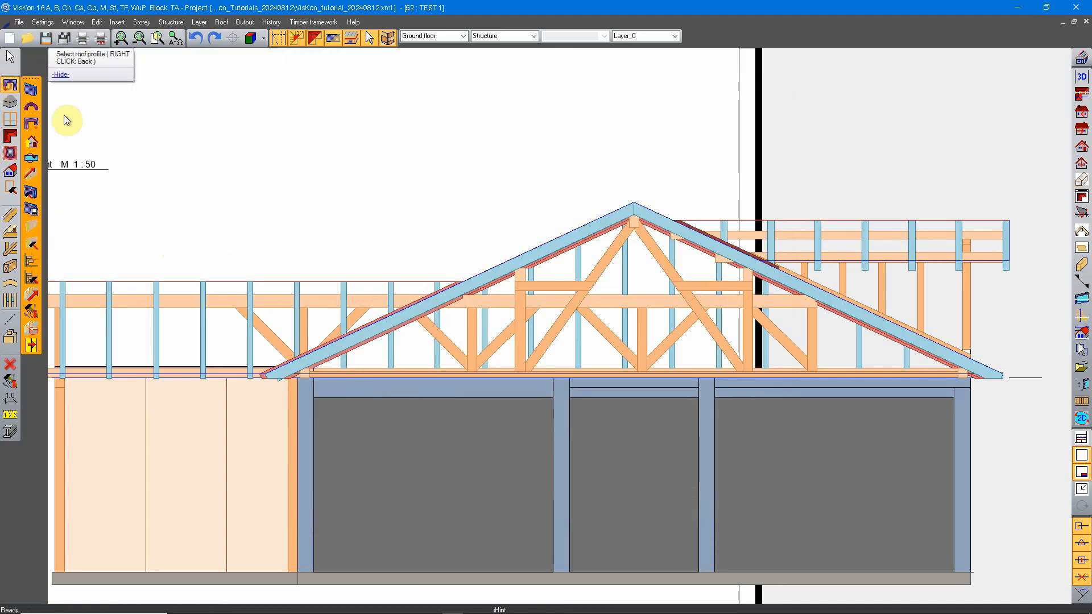
left_click(32, 193)
left_click(921, 475)
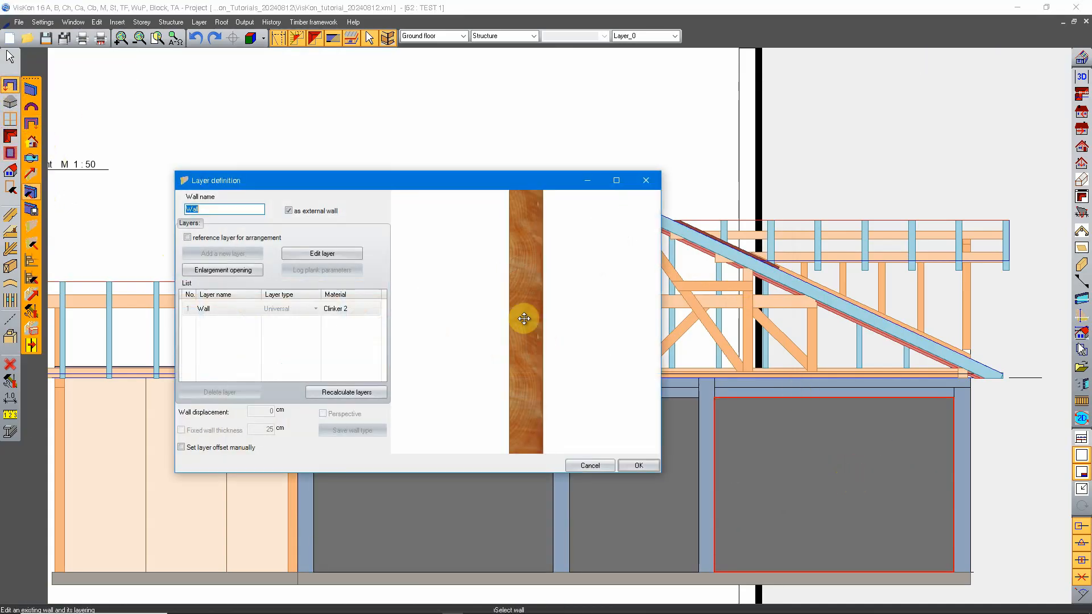
left_click_drag(524, 319, 597, 414)
left_click(589, 465)
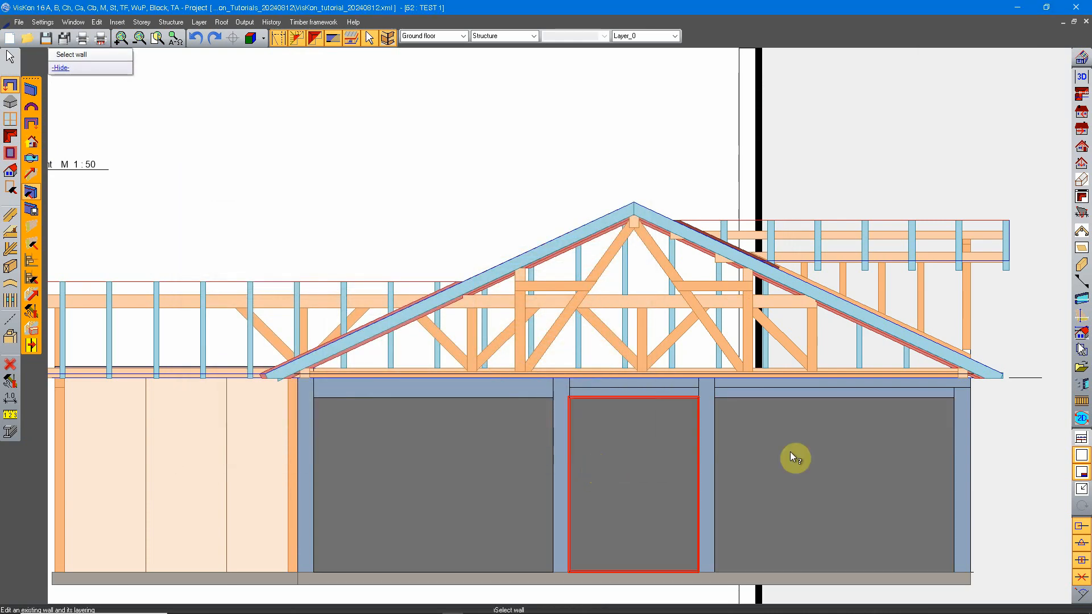
scroll(587, 365, "down", 6)
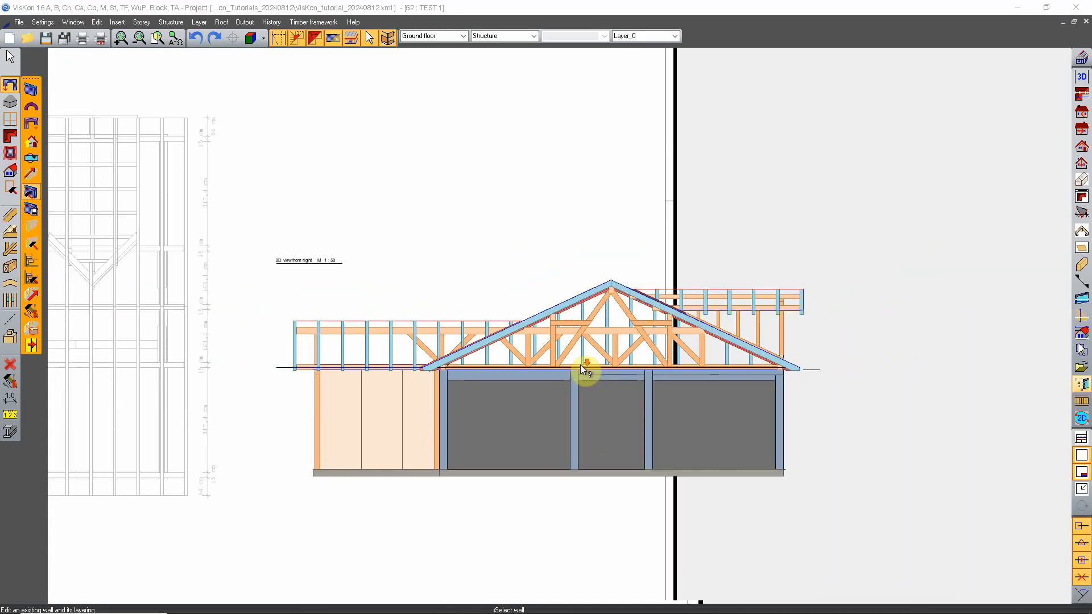
scroll(530, 409, "up", 4)
middle_click_drag(683, 366, 643, 371)
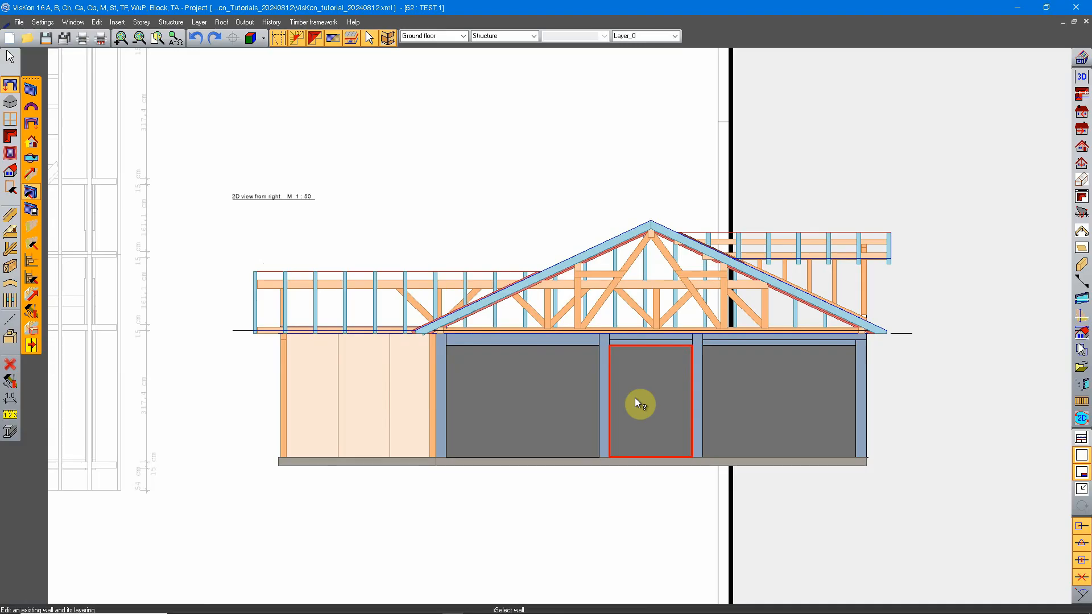
key("Escape")
Insert the Left elevation TEST drawing at scale 1:50 with Explode components enabled, placing it below the 2D view from right
scroll(623, 258, "down", 2)
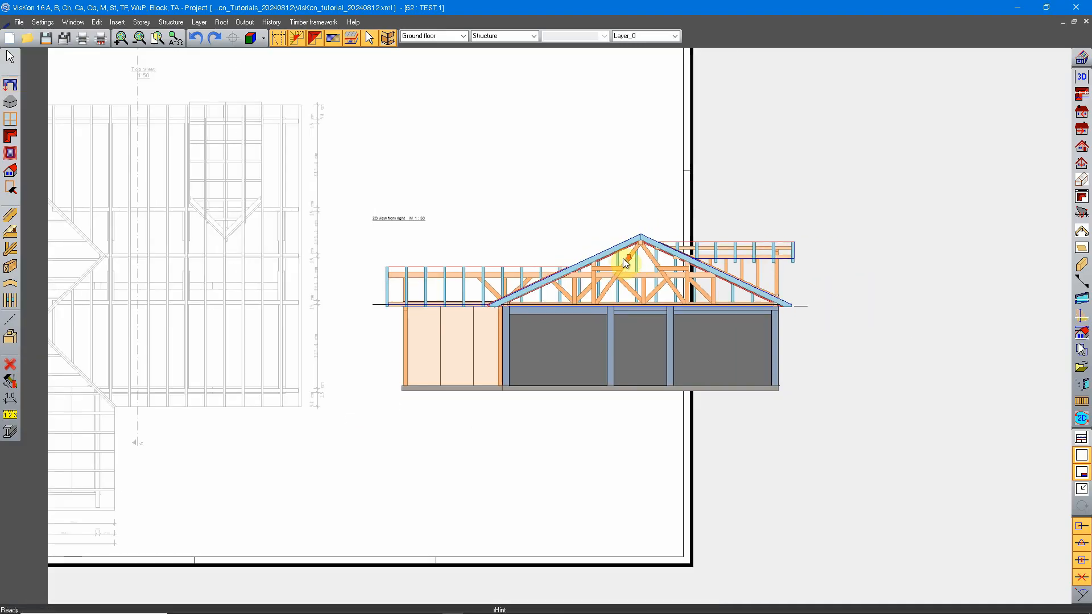
scroll(451, 382, "up", 5)
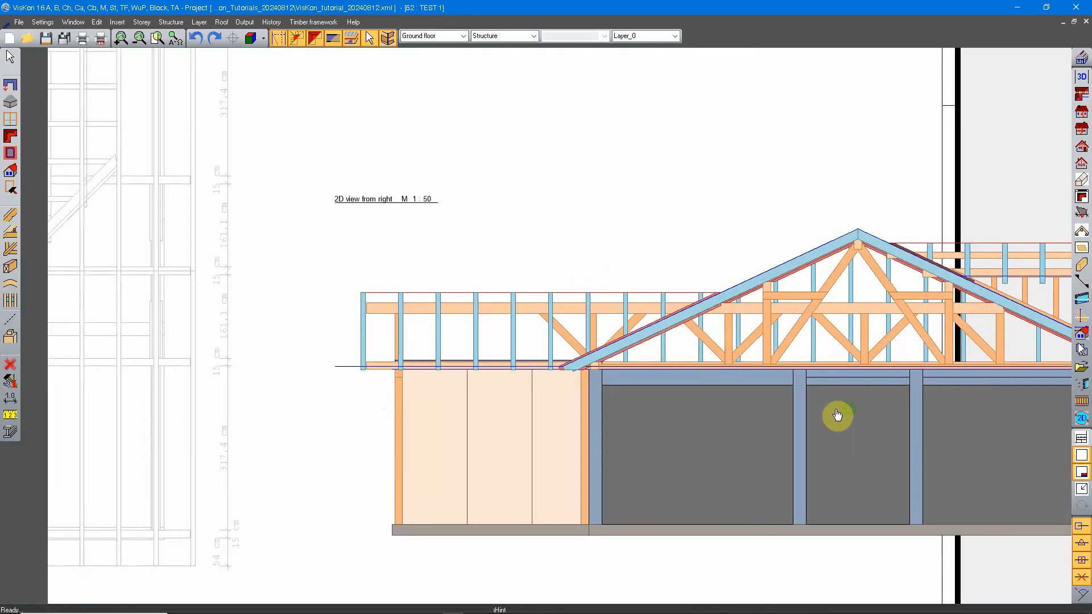
scroll(734, 348, "down", 3)
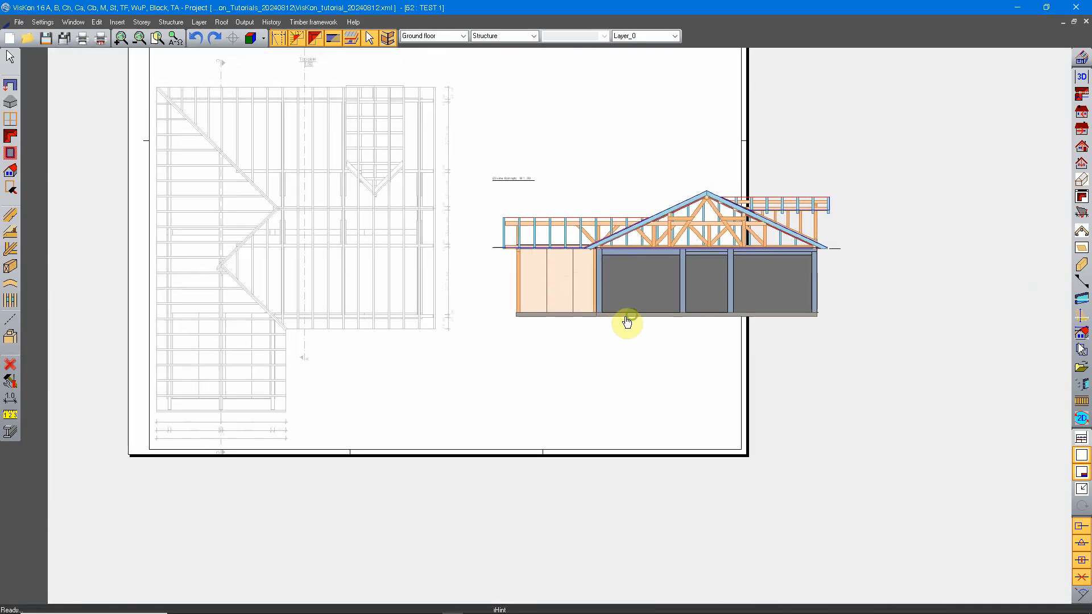
middle_click_drag(527, 268, 507, 323)
right_click(500, 266)
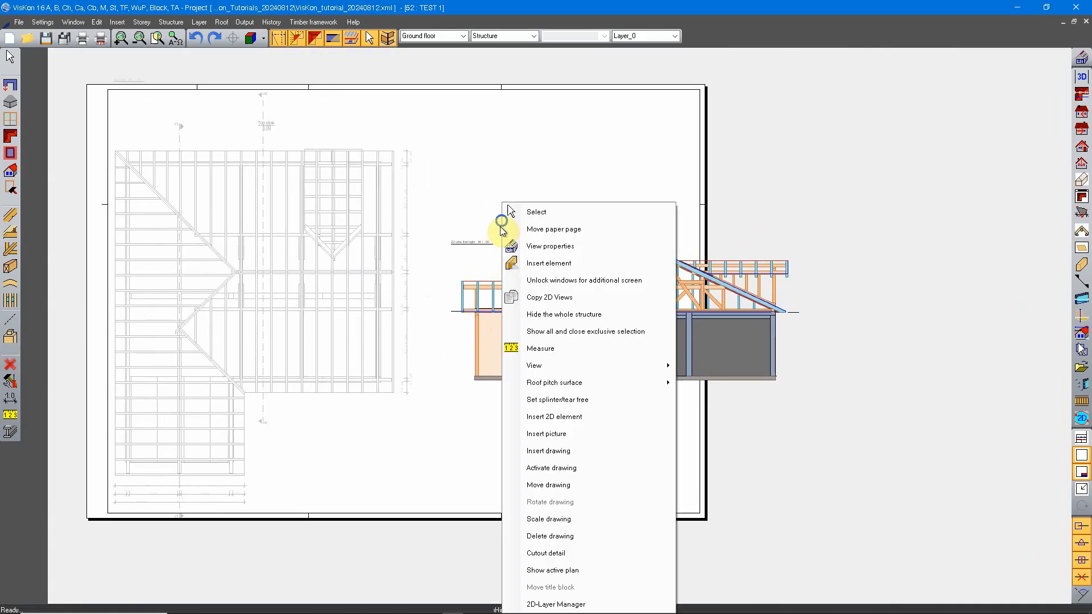
left_click(584, 457)
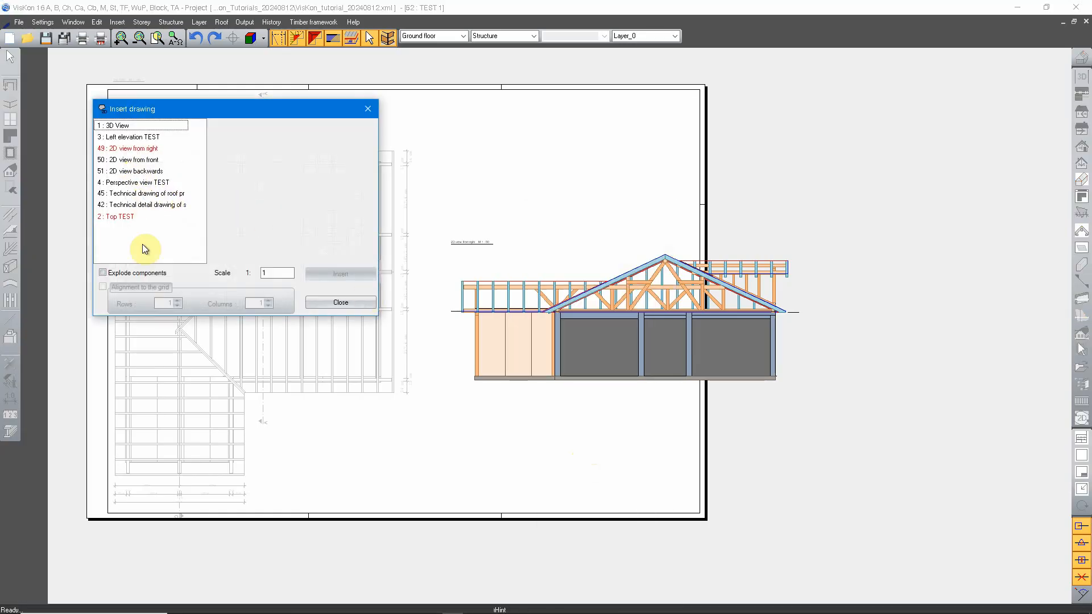
left_click(114, 273)
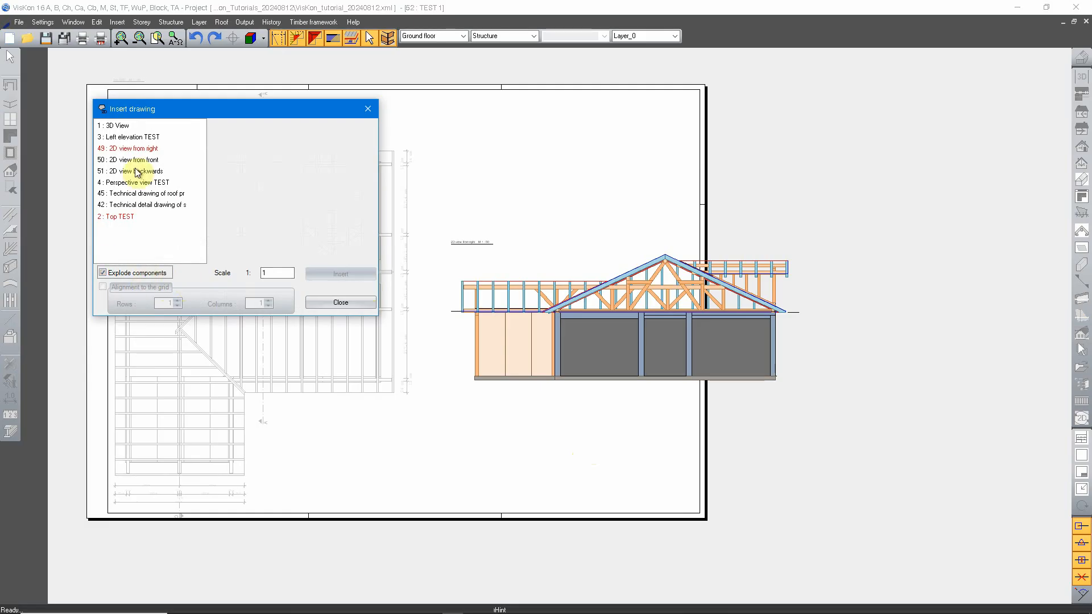
left_click(124, 139)
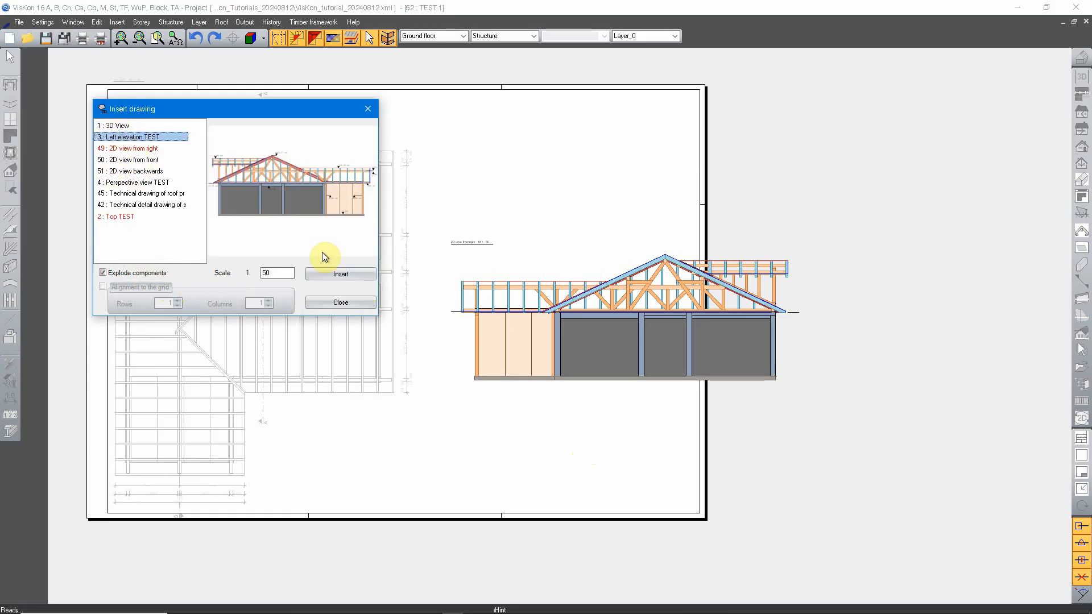
left_click(328, 274)
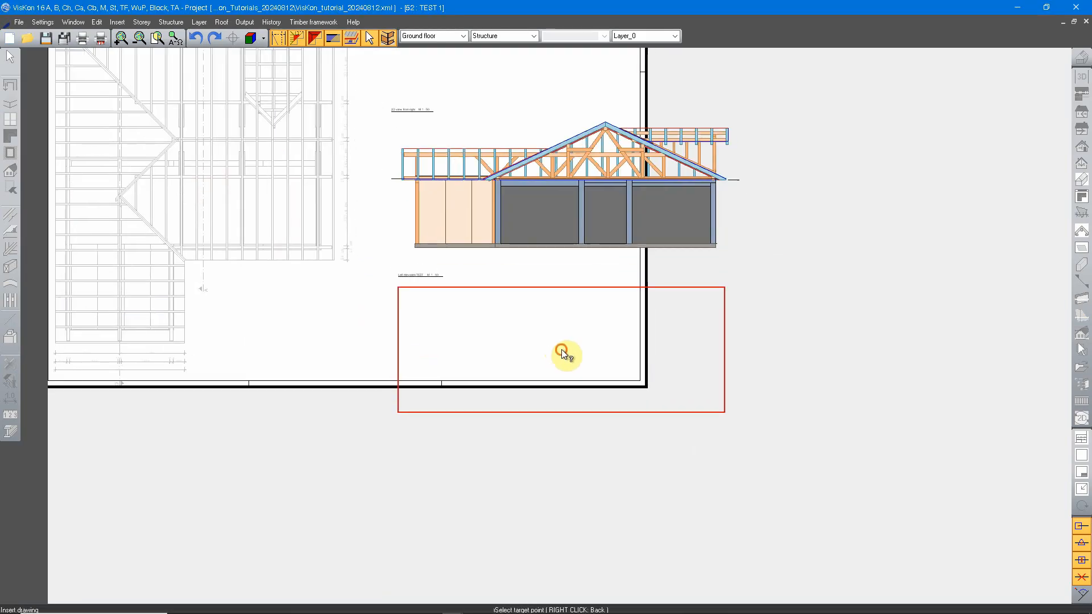
left_click(571, 364)
left_click(348, 301)
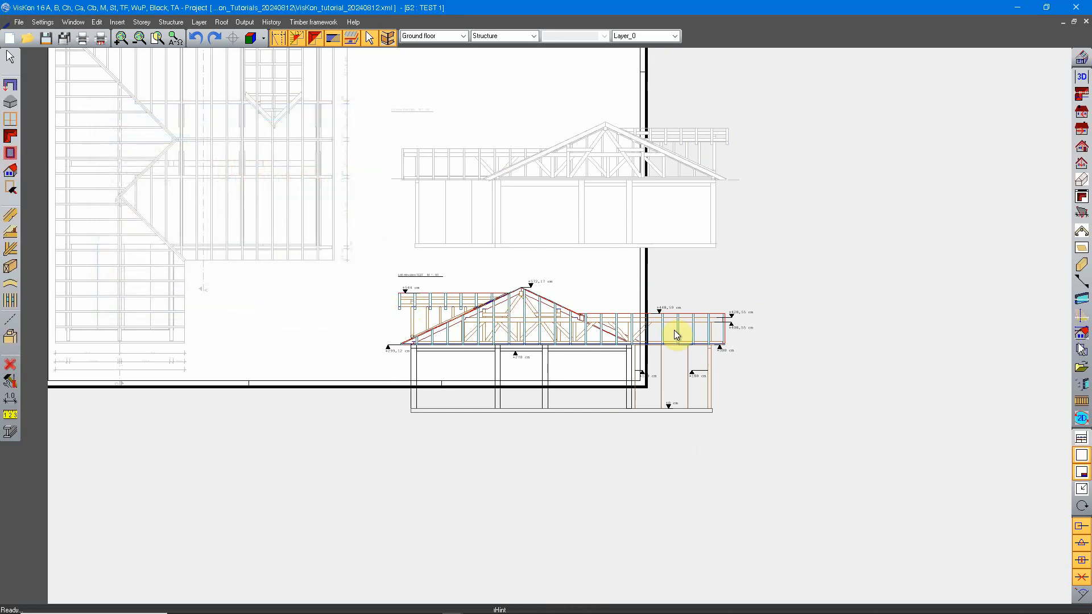
Examine the exploded Left elevation TEST drawing up close, including its title, height marks and roof structure
scroll(676, 334, "up", 5)
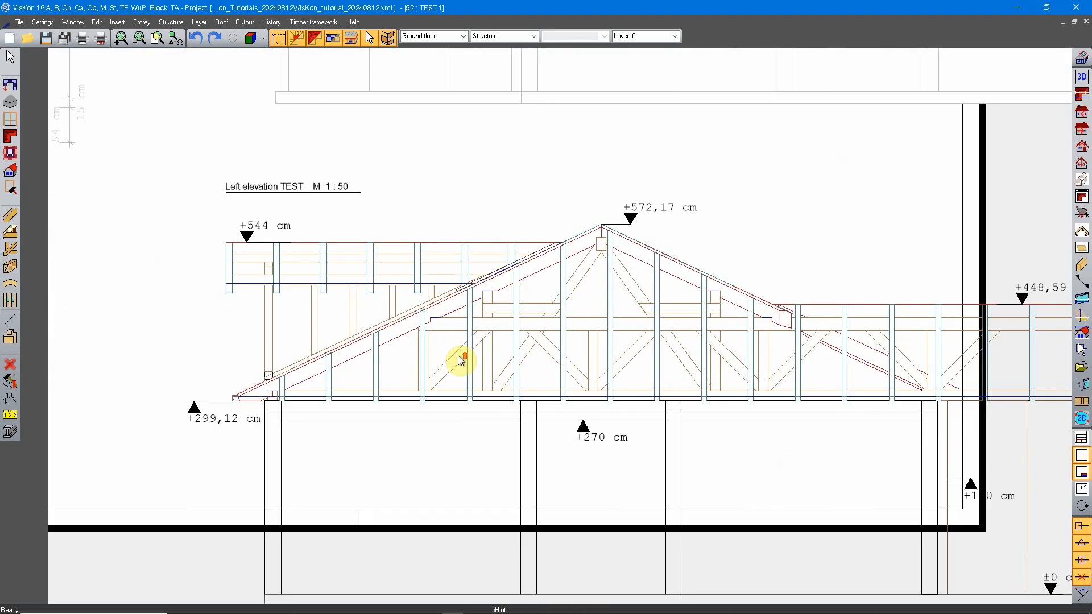
middle_click_drag(716, 345, 551, 311)
scroll(550, 311, "down", 2)
middle_click_drag(692, 319, 615, 318)
middle_click_drag(686, 360, 811, 389)
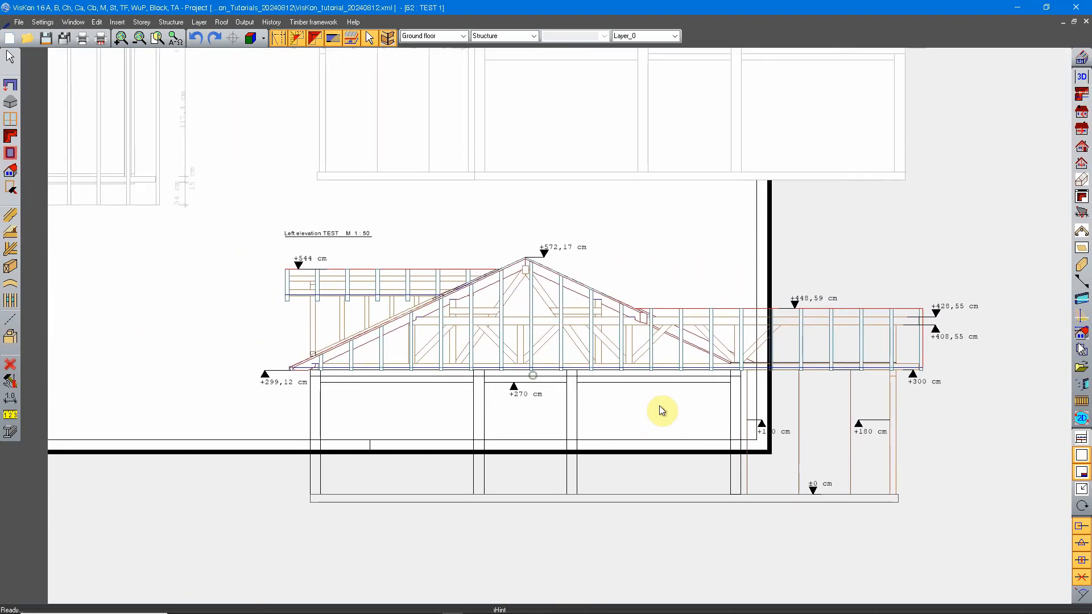
middle_click_drag(351, 342, 457, 359)
right_click(433, 312)
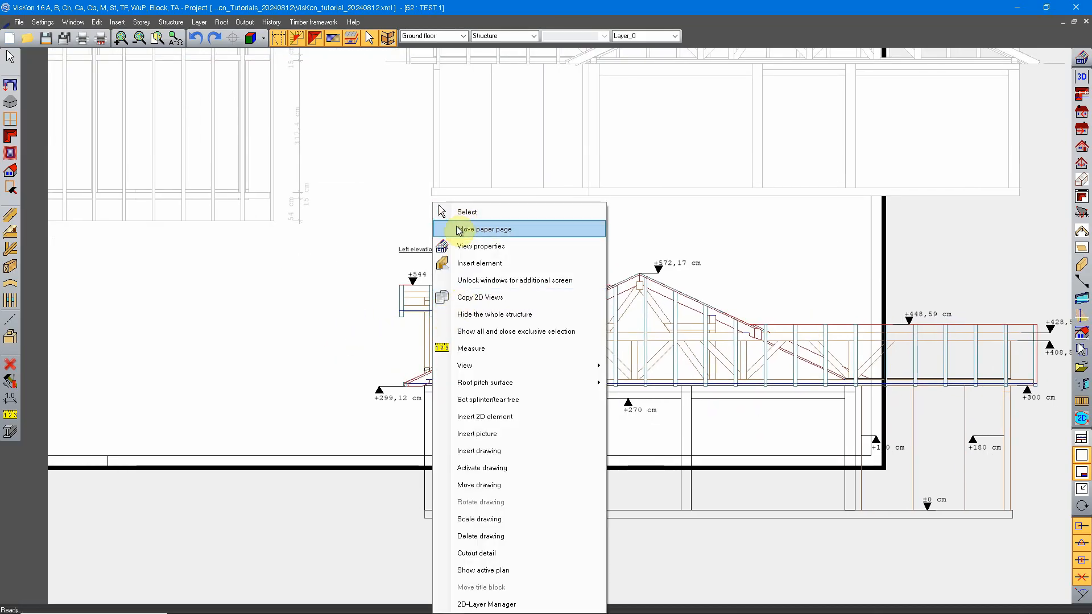
left_click(274, 243)
Try to edit a roof profile in the exploded Left elevation TEST drawing, and leave profile editing
left_click(5, 137)
left_click(31, 156)
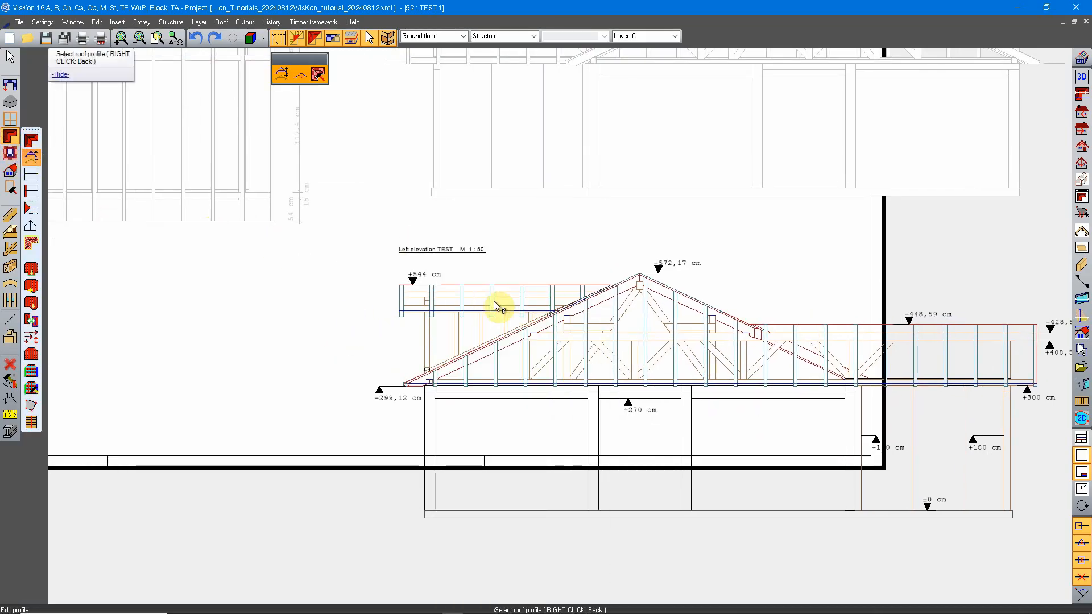
scroll(493, 307, "up", 3)
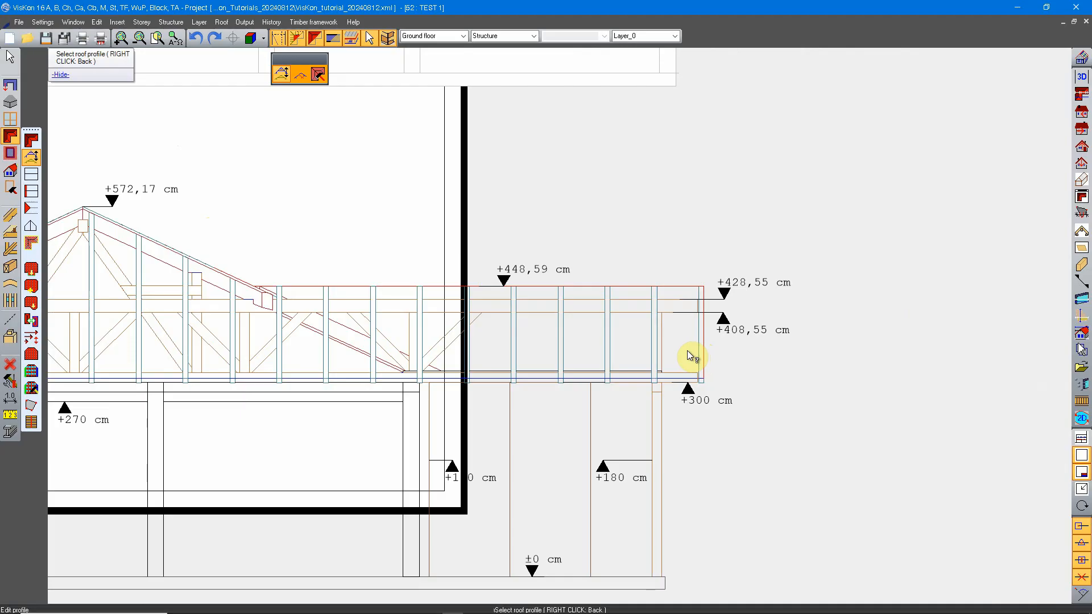
middle_click_drag(547, 339, 619, 330)
mouse_move(387, 330)
middle_mouse_down()
mouse_move(710, 345)
mouse_move(618, 318)
mouse_move(394, 296)
middle_mouse_up()
scroll(625, 314, "down", 5)
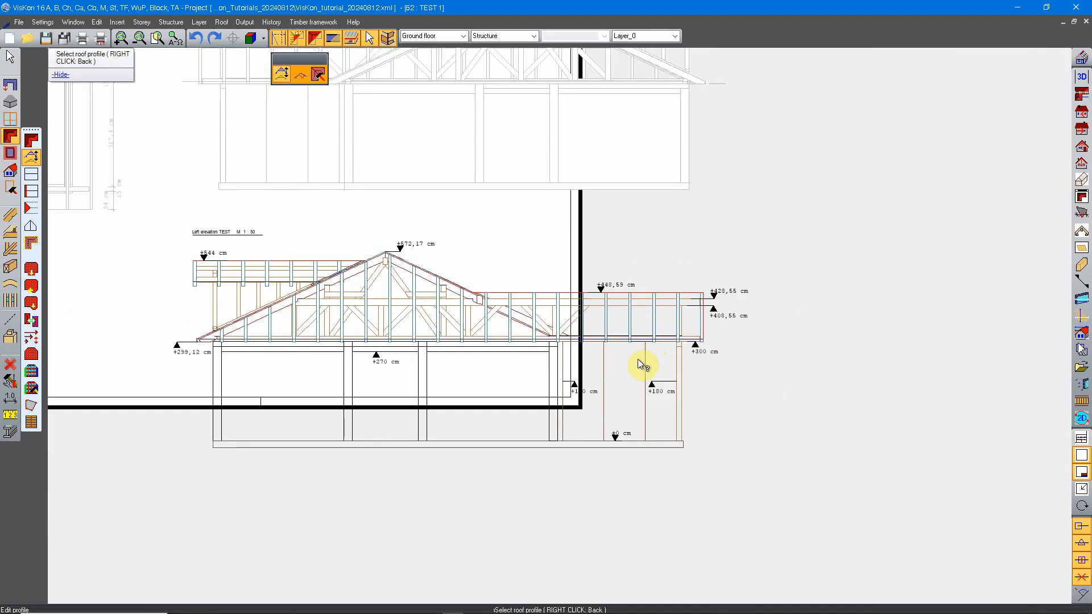
right_click(534, 378)
Activate the 2D view from right on the layout sheet
scroll(626, 299, "up", 3)
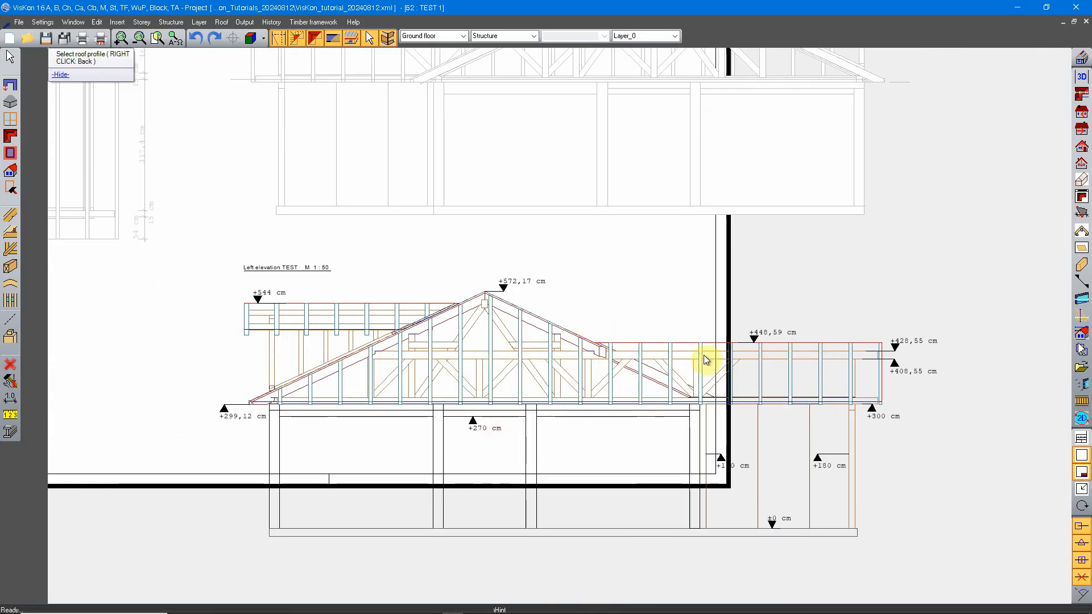
middle_click_drag(704, 355, 681, 352)
middle_click_drag(565, 220, 606, 456)
right_click(644, 332)
left_click(647, 329)
scroll(745, 355, "up", 1)
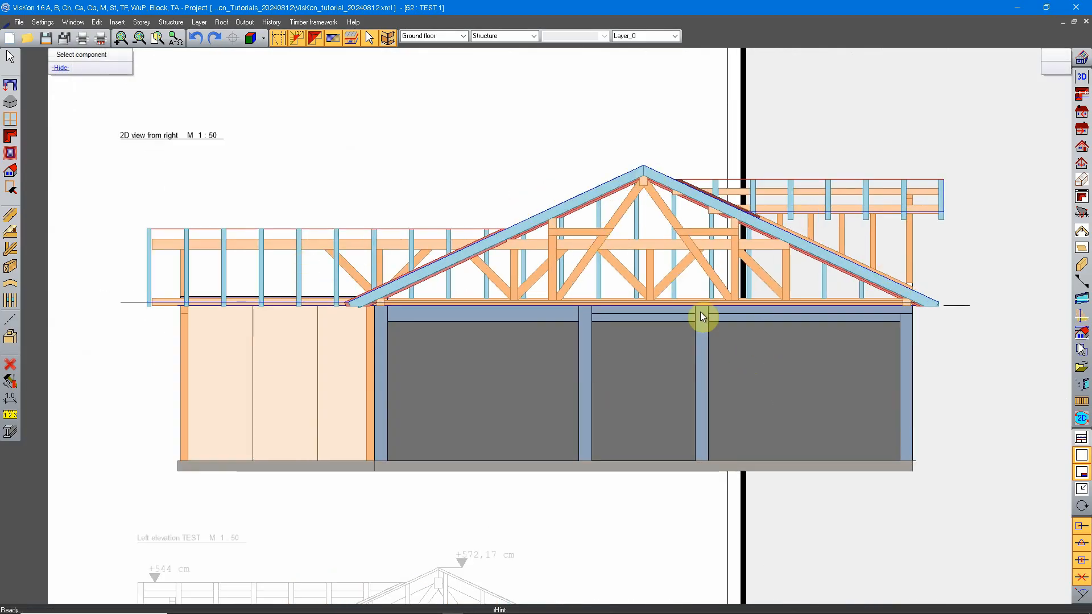
Activate the exploded Left elevation TEST drawing and examine its separate lines
scroll(512, 364, "down", 2)
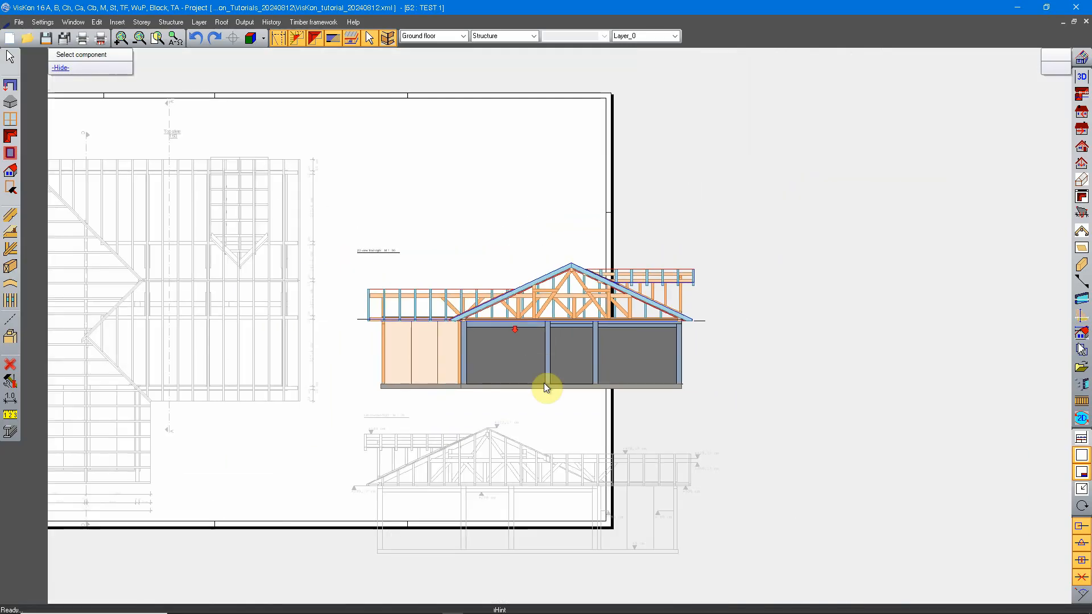
scroll(586, 376, "up", 3)
left_click(552, 312)
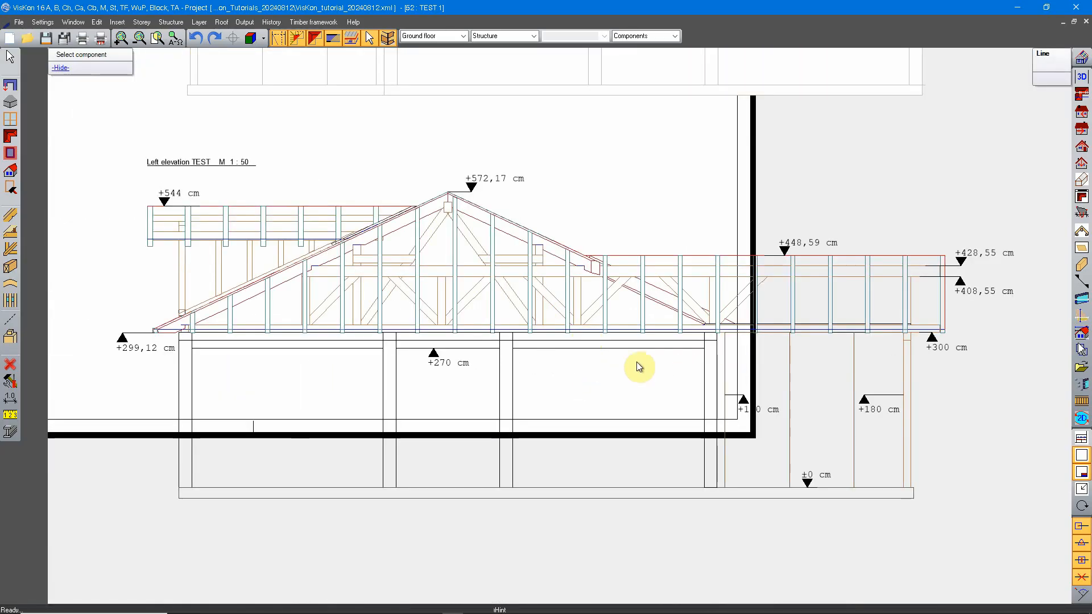
scroll(551, 349, "down", 3)
middle_click_drag(616, 333, 592, 355)
scroll(552, 390, "up", 1)
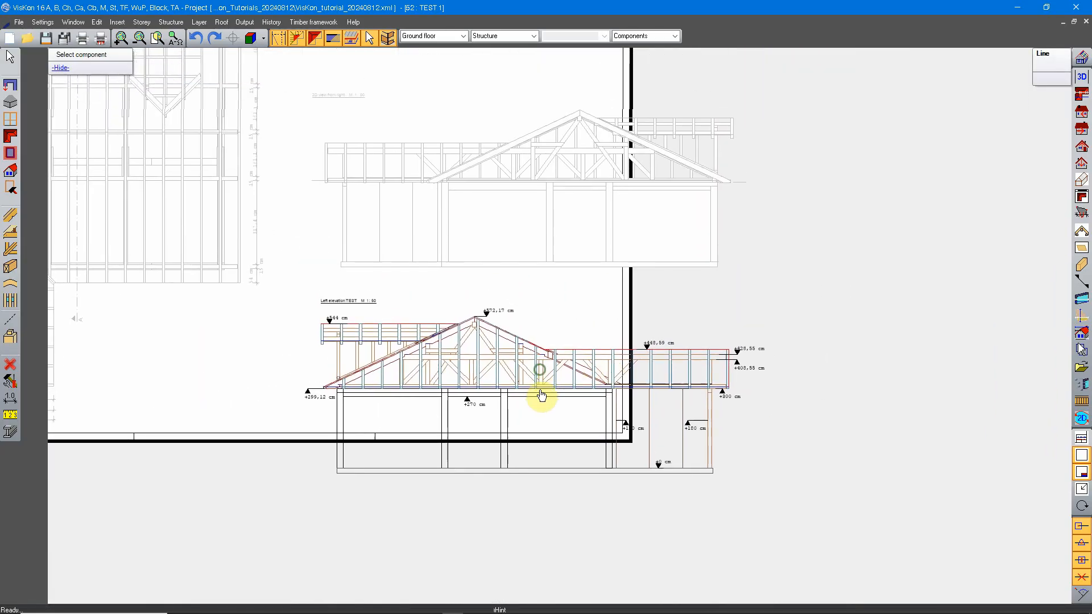
middle_click_drag(532, 394, 550, 464)
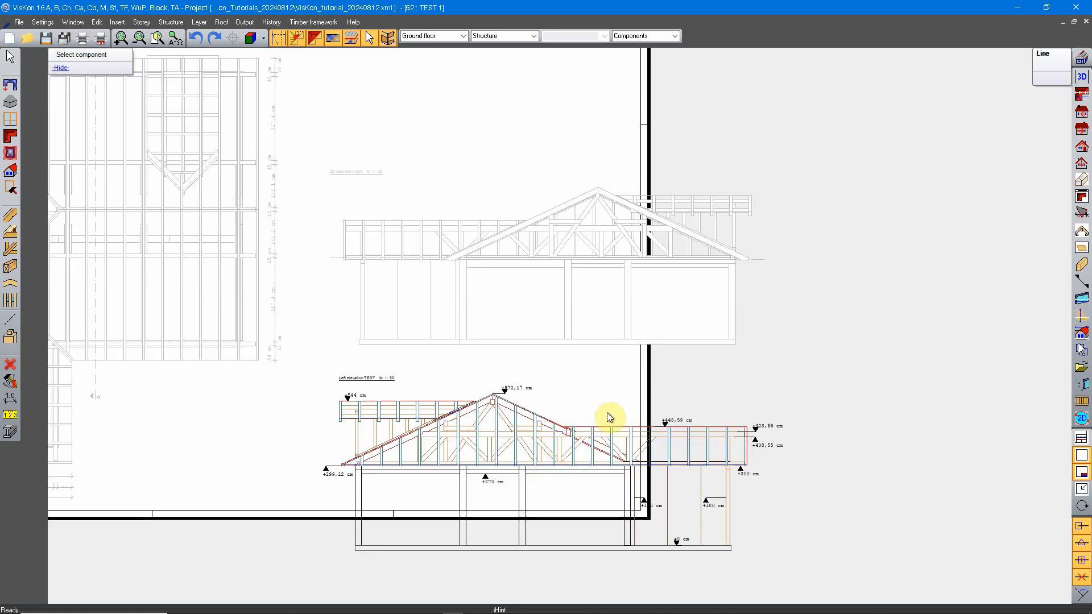
Make the 2D view from right the active drawing on the sheet again
left_click(578, 296)
left_click(569, 479)
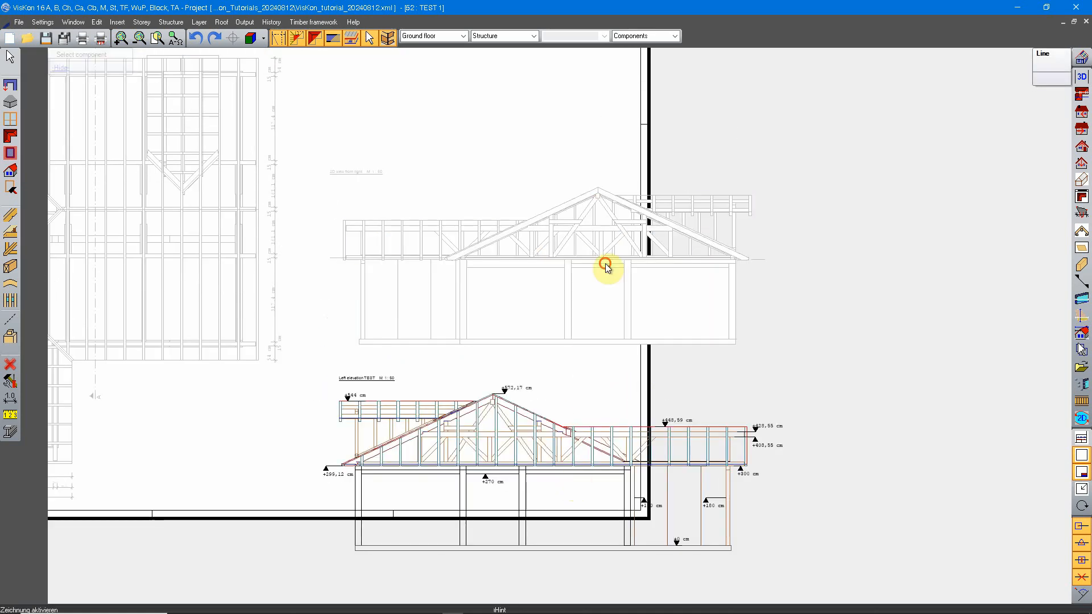
left_click(605, 264)
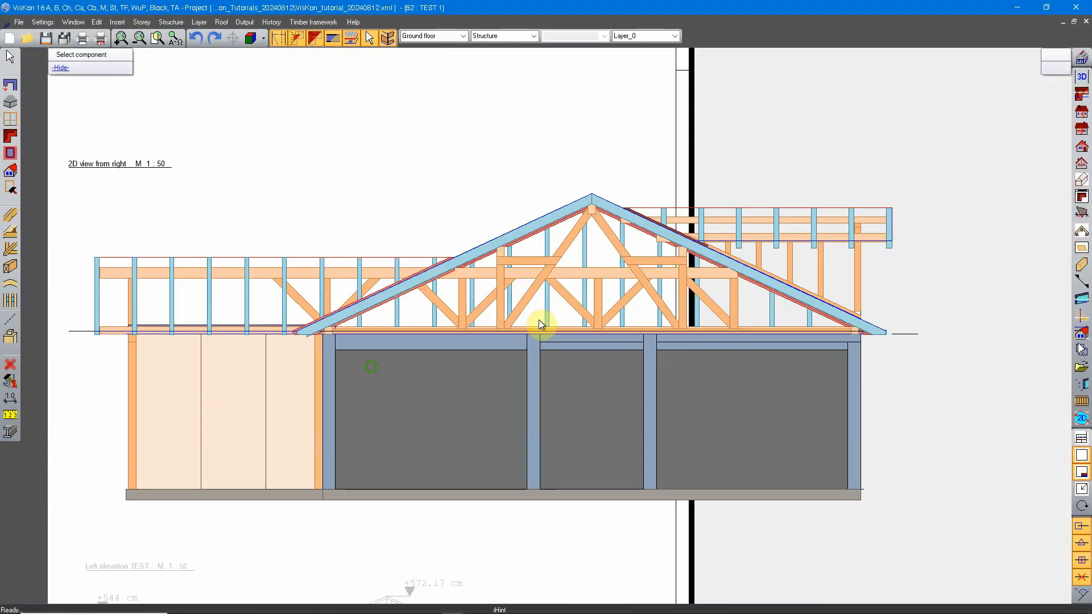
middle_click_drag(376, 384, 525, 377)
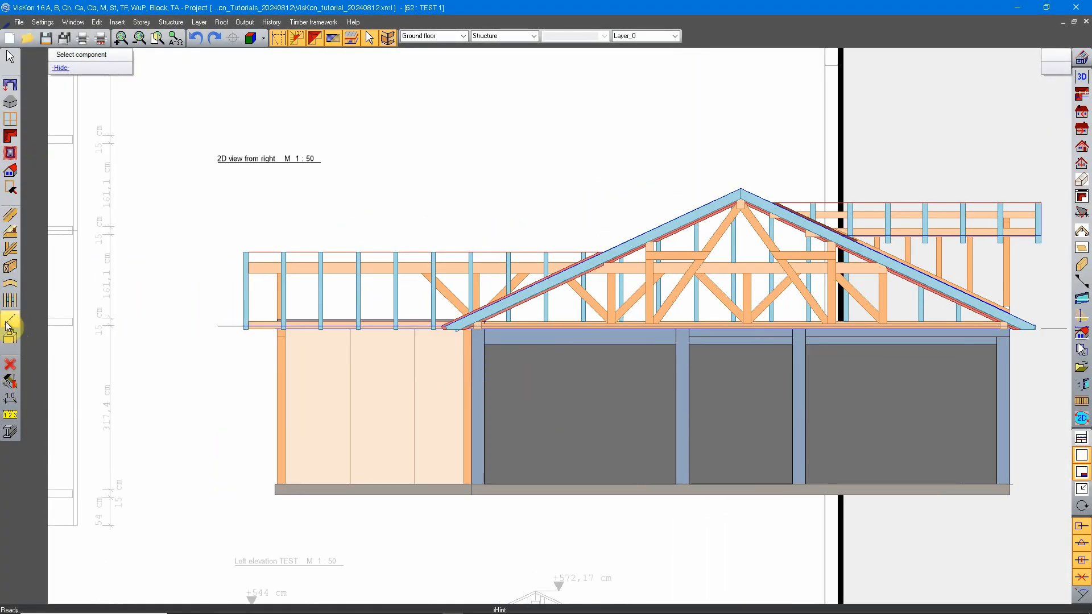
Add a free dimension line below the 2D view from right, dimensioning the concrete columns and the openings between them
left_click(10, 398)
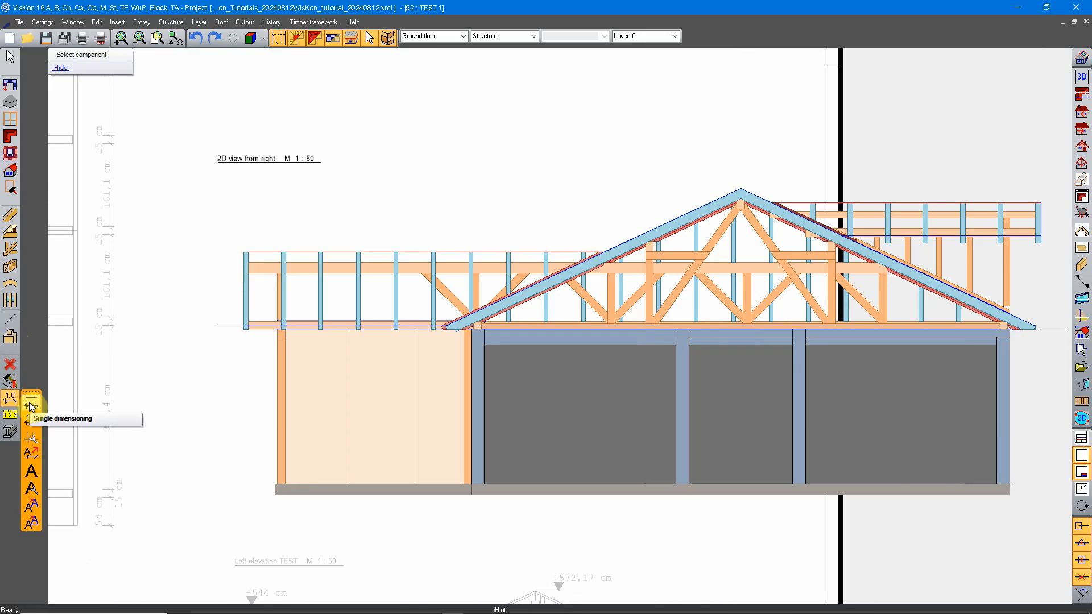
left_click(31, 405)
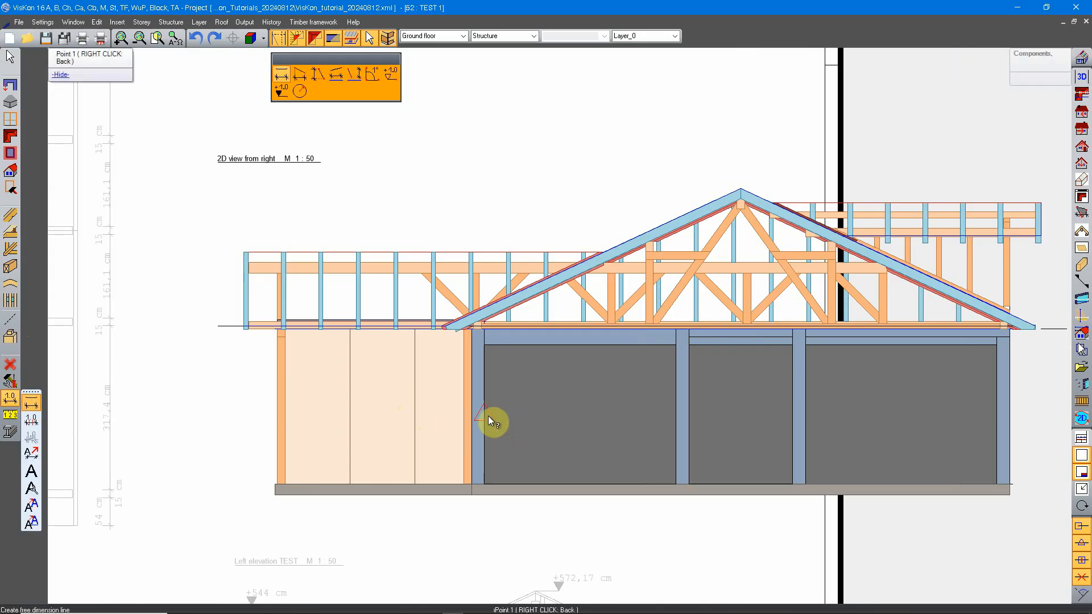
left_click(677, 414)
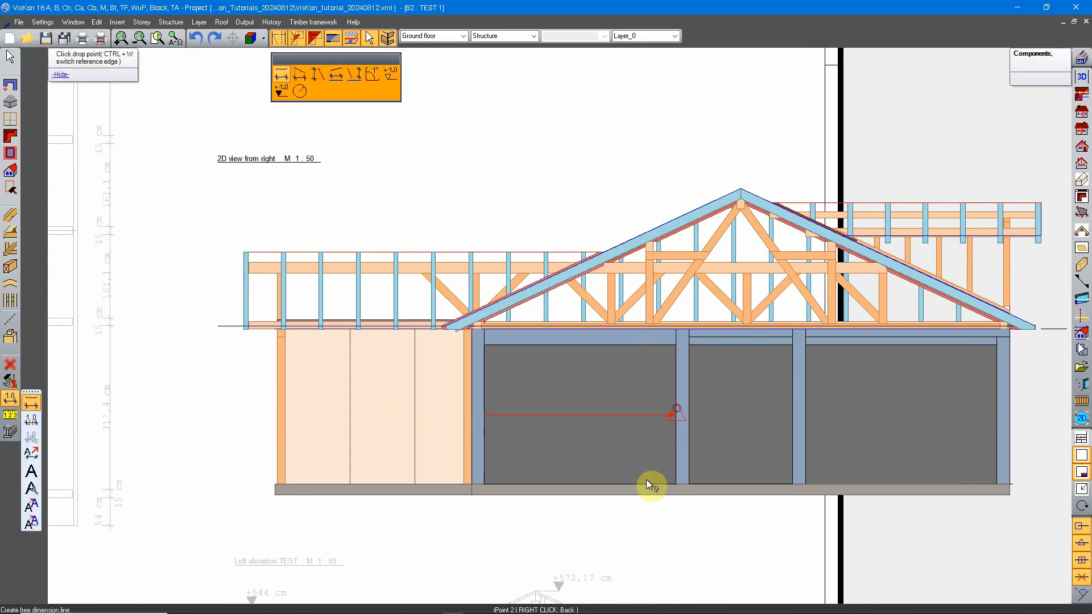
left_click(656, 515)
left_click(690, 439)
left_click(792, 423)
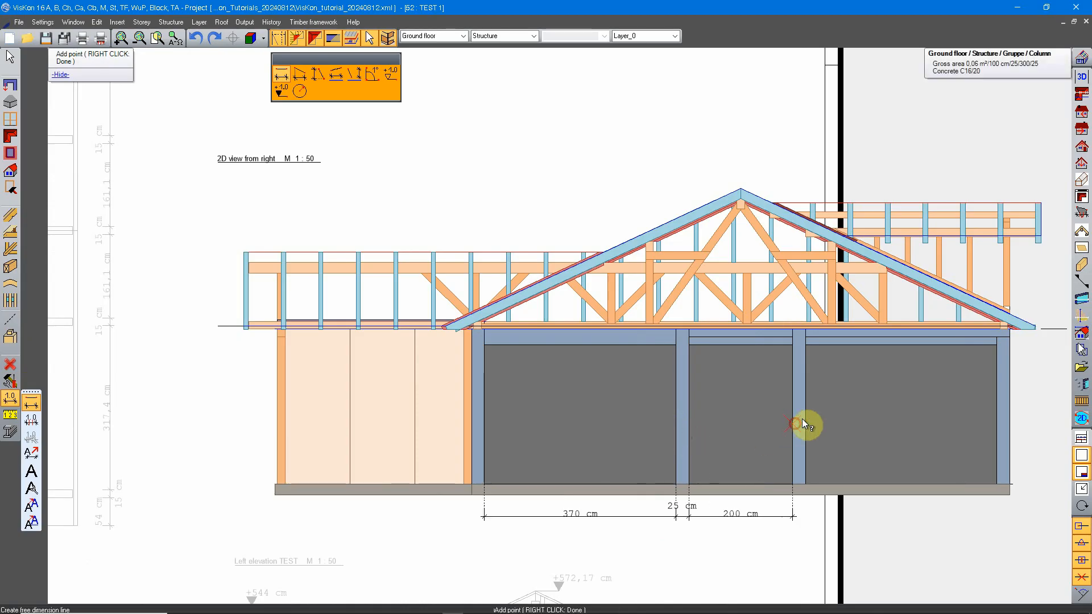
left_click(805, 418)
middle_click_drag(927, 432, 727, 413)
left_click(797, 405)
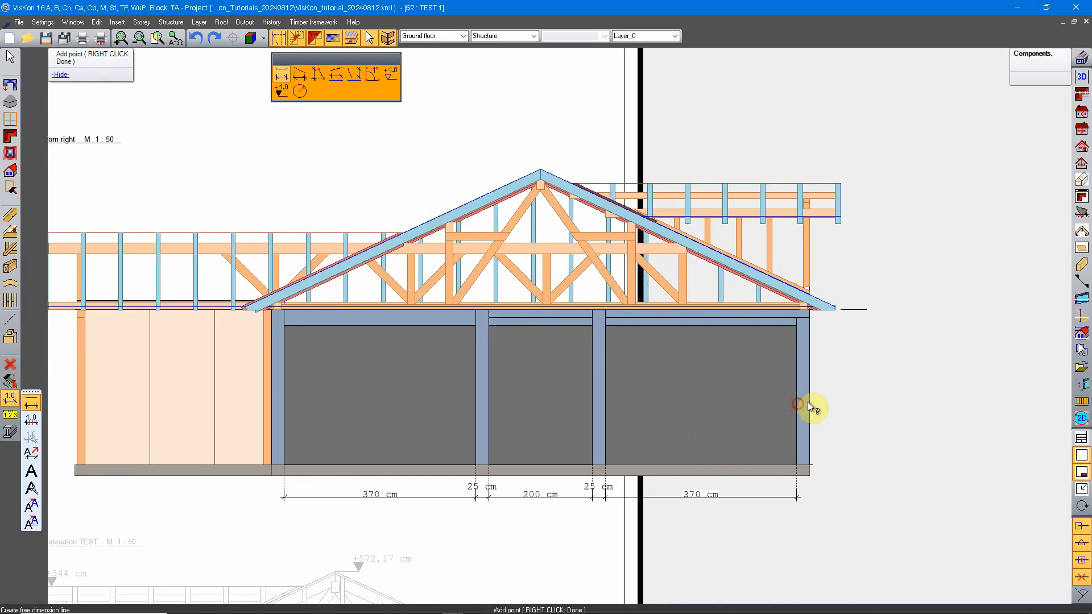
left_click(809, 403)
right_click(885, 452)
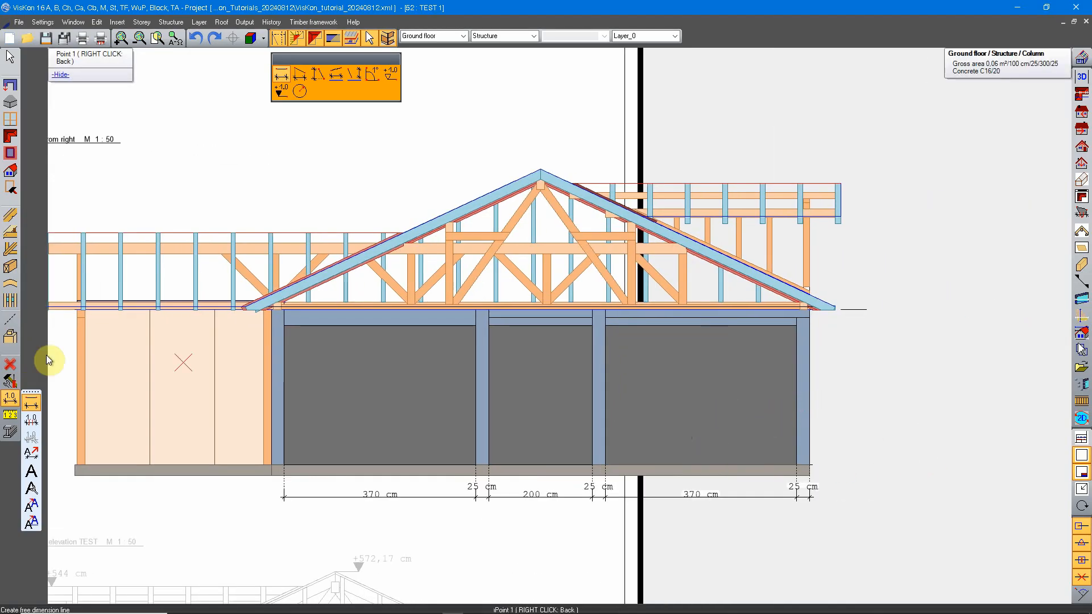
Add a vertical dimension chain beside the 2D view from right, from the floor slab over the beam's edges to the roof ridge
left_click(302, 76)
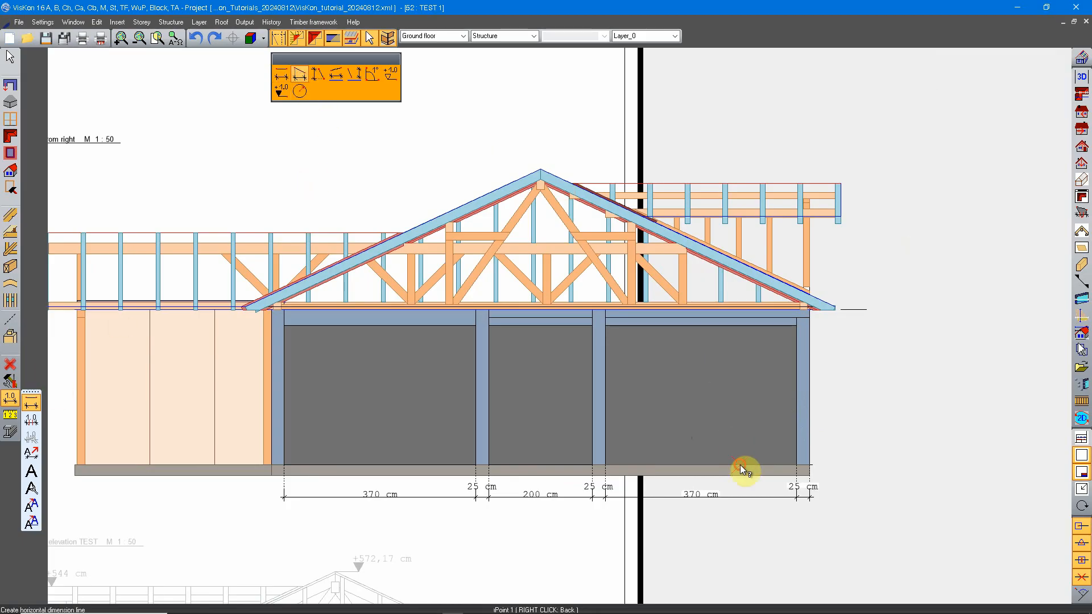
left_click(755, 330)
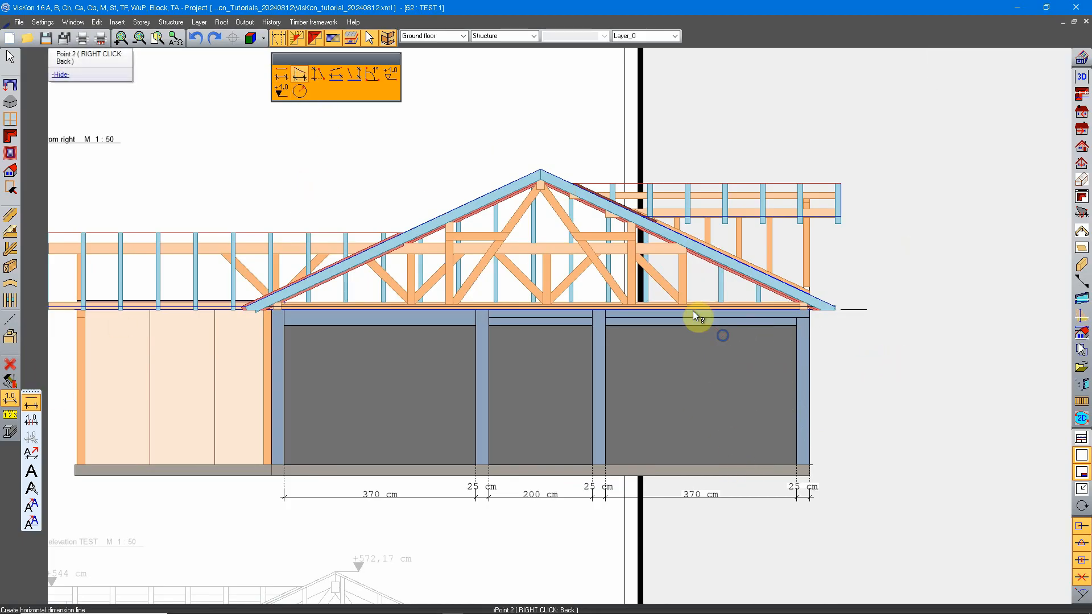
left_click(317, 74)
left_click(726, 463)
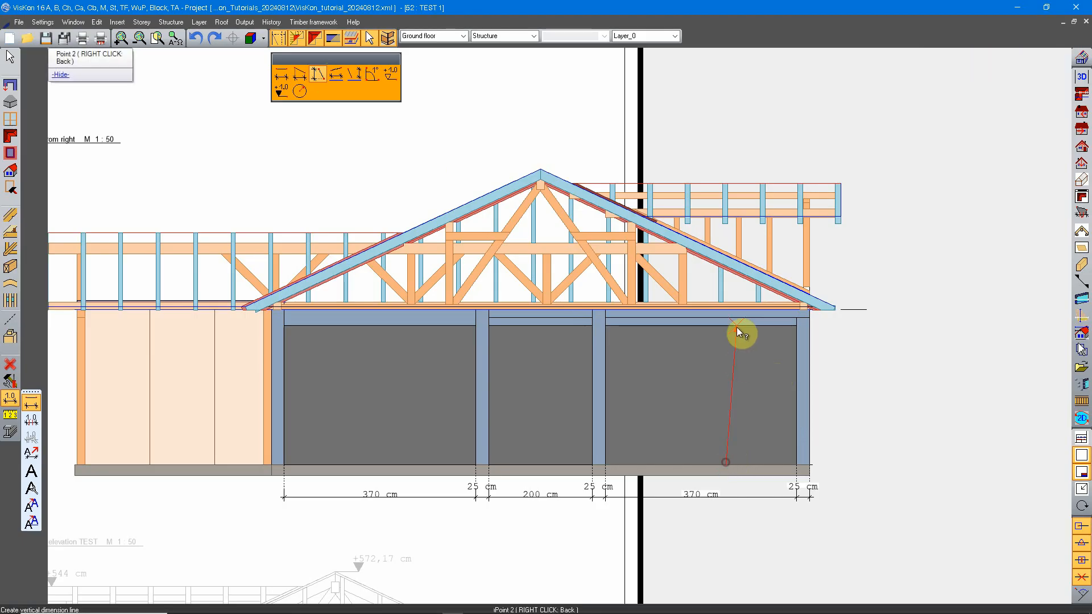
left_click(748, 325)
left_click(898, 358)
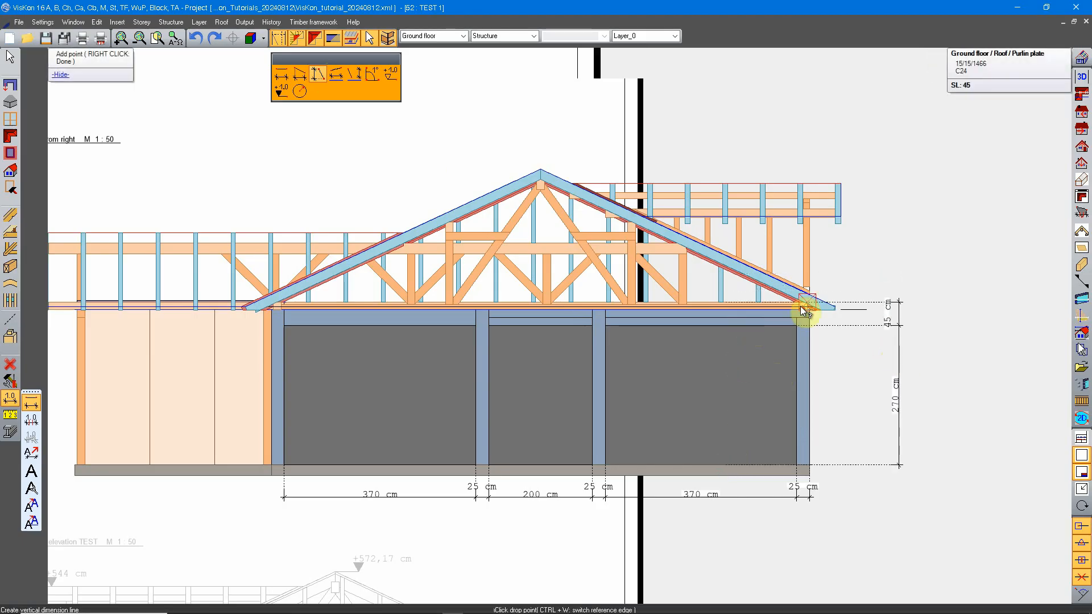
scroll(800, 306, "up", 1)
left_click(774, 312)
middle_click_drag(802, 217, 804, 308)
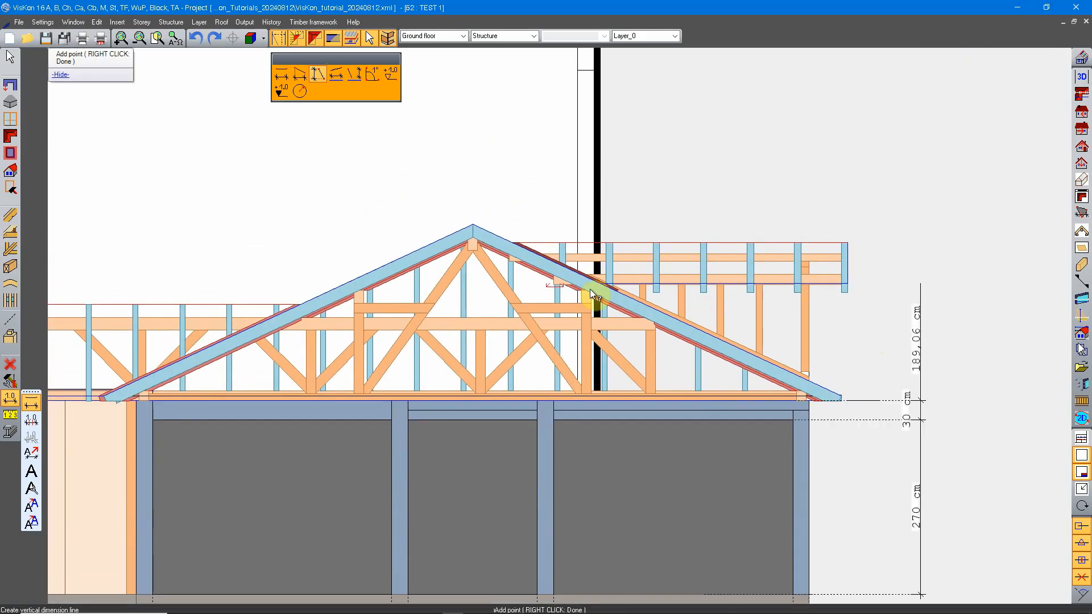
right_click(492, 206)
Add an overall vertical dimension from the floor slab to the ridge outside the existing vertical chain, and finish dimensioning
left_click(472, 224)
left_click(808, 594)
middle_click_drag(756, 496, 576, 401)
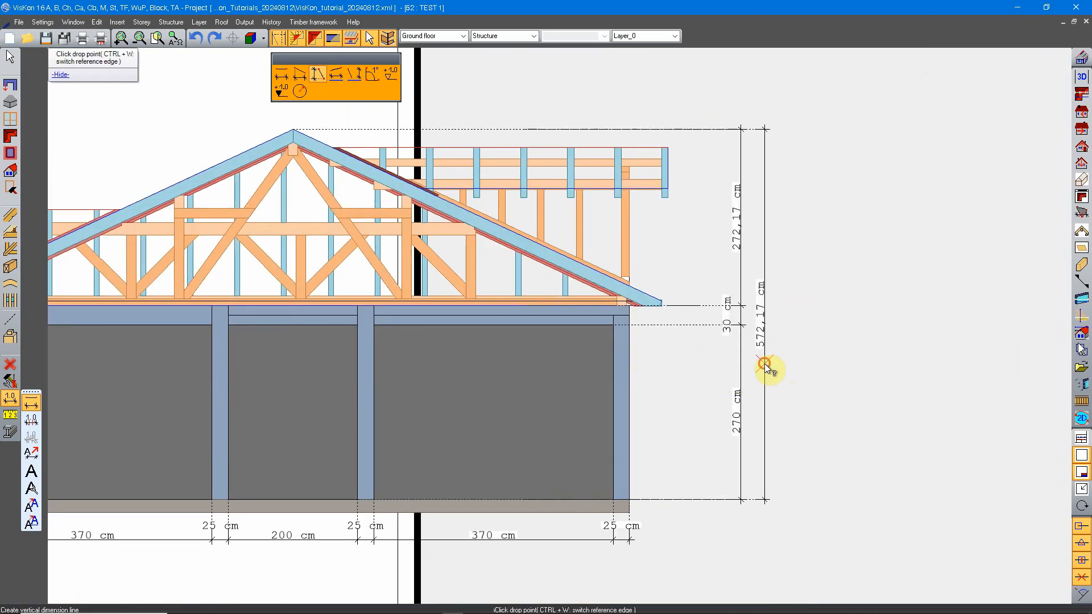
left_click(764, 363)
scroll(593, 392, "down", 2)
scroll(592, 381, "up", 1)
middle_click_drag(716, 366, 668, 378)
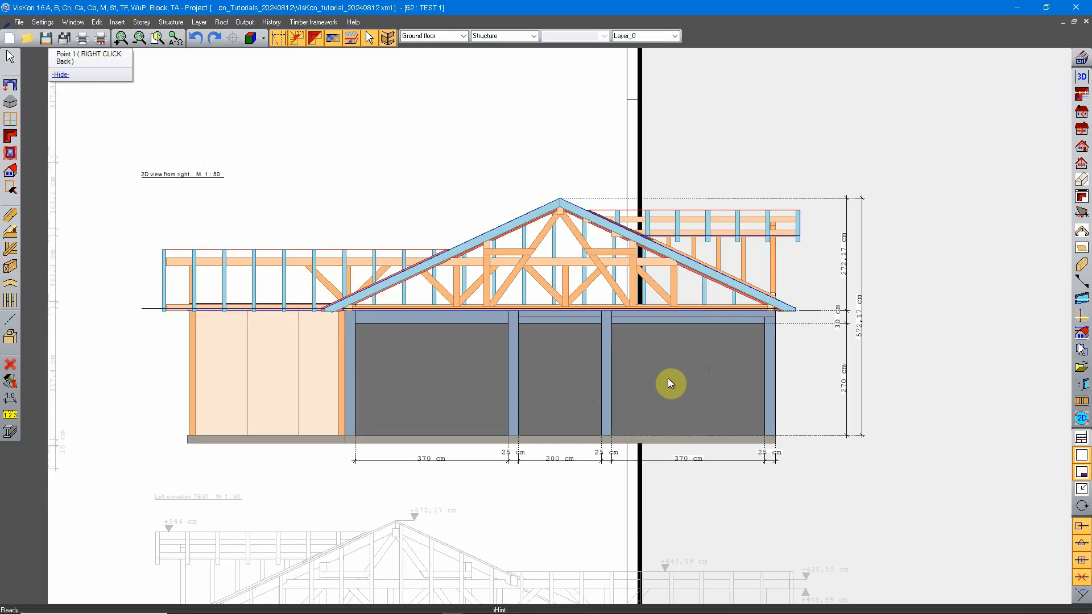
Open the source 2D view from right and check whether it shows the dimensions added on the layout sheet
left_click(1079, 115)
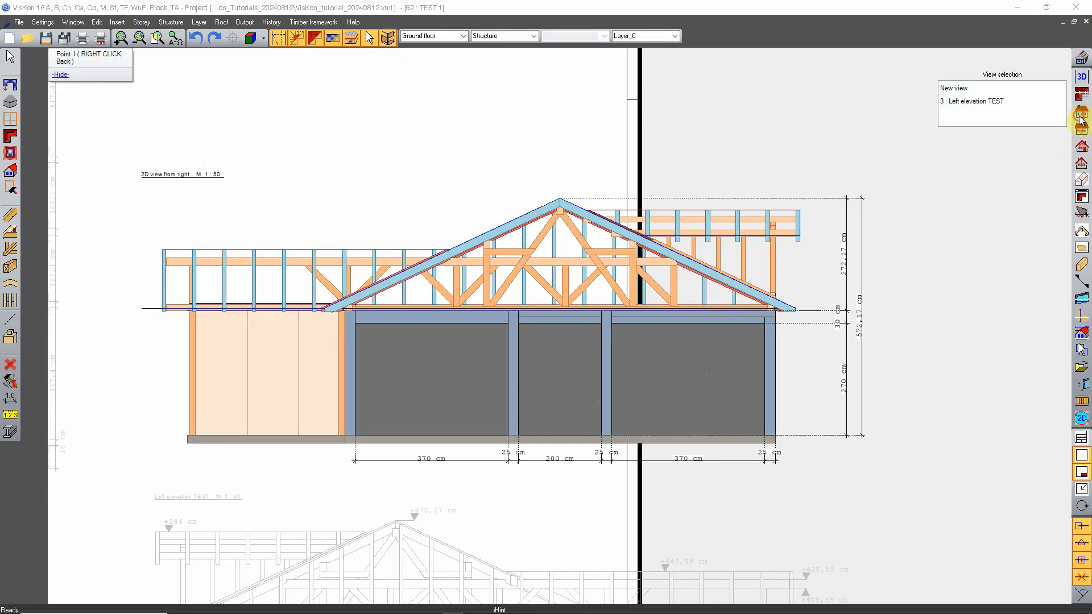
left_click(1072, 131)
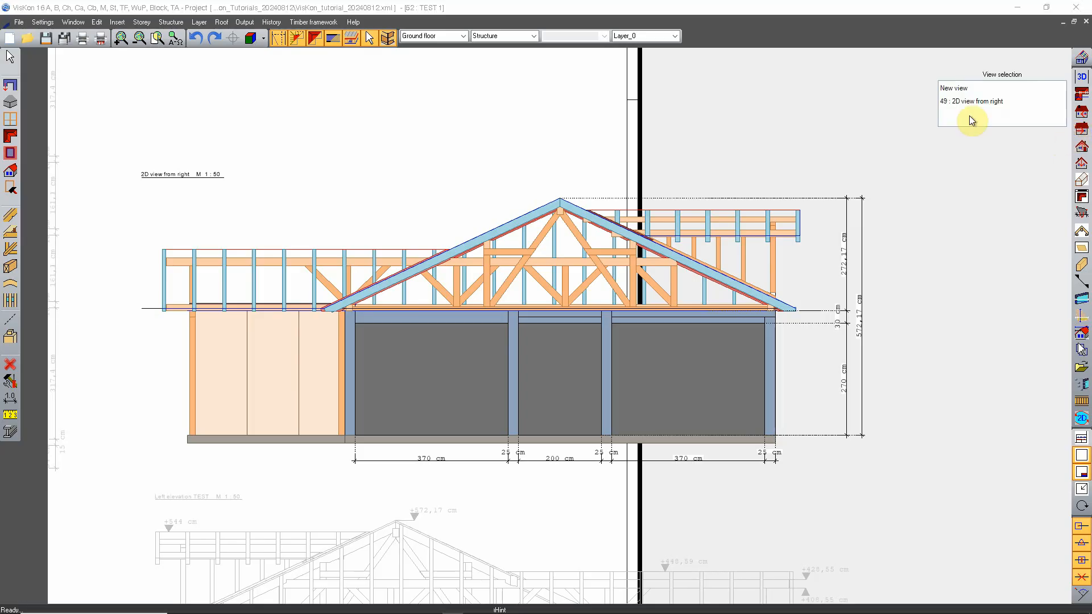
left_click(969, 121)
scroll(705, 352, "up", 2)
scroll(727, 363, "up", 1)
middle_click_drag(441, 347, 615, 340)
scroll(588, 319, "down", 2)
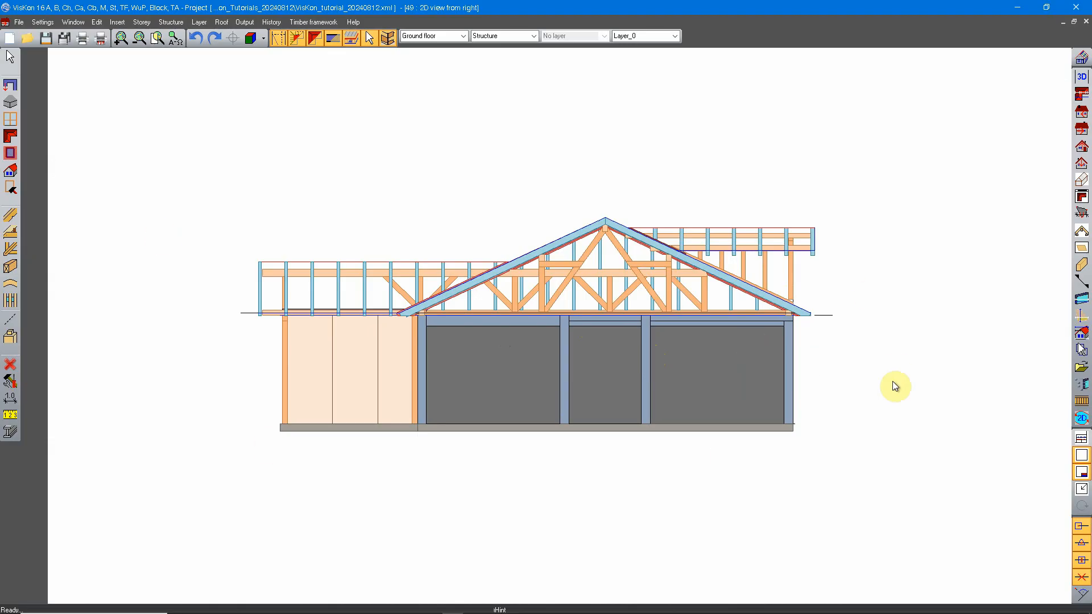
scroll(538, 329, "down", 3)
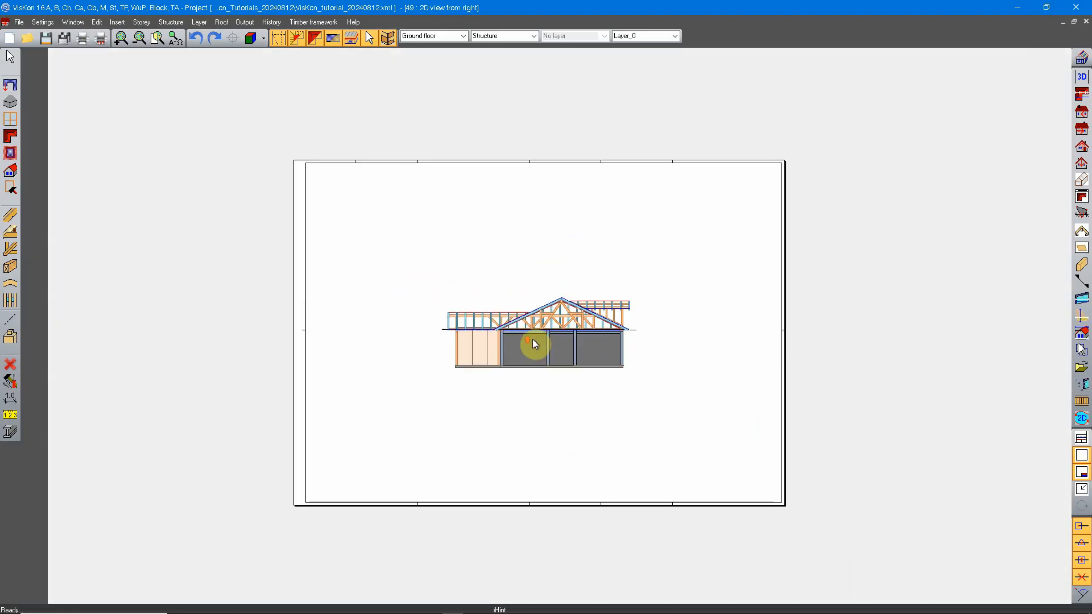
scroll(533, 339, "up", 2)
scroll(523, 342, "up", 1)
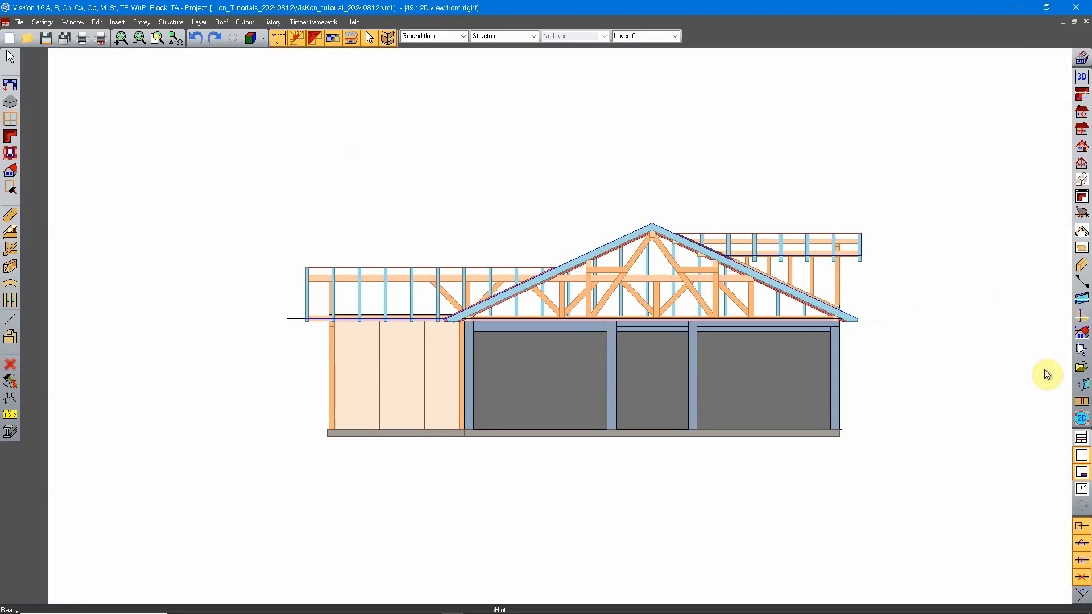
Return to the layout sheet TEST 1 and review the dimensions around the 2D view from right
left_click(1081, 370)
left_click(981, 102)
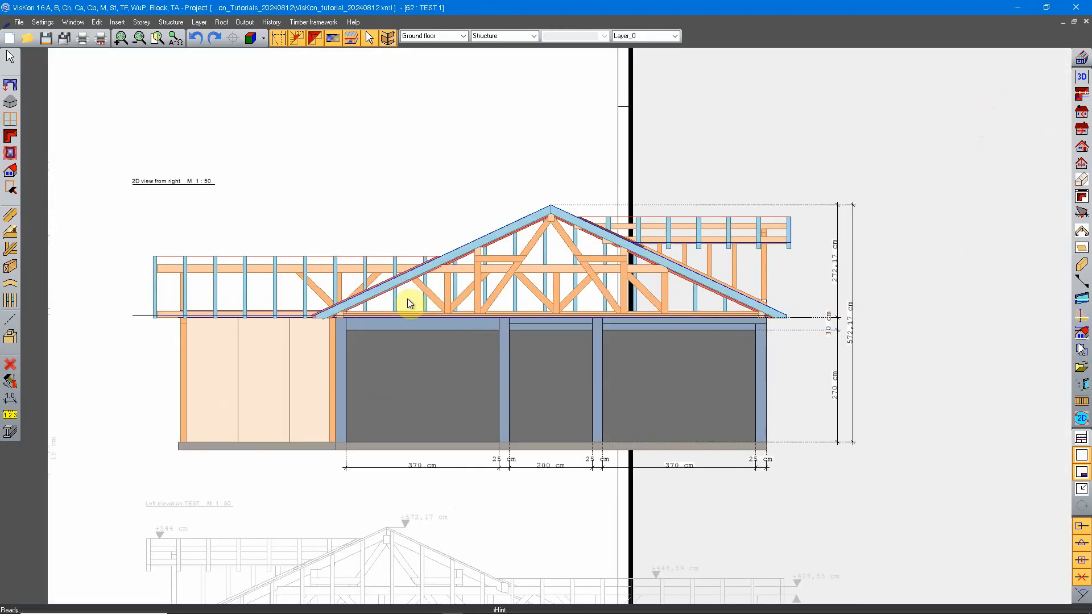
scroll(407, 299, "down", 3)
mouse_move(853, 376)
middle_mouse_down()
mouse_move(744, 380)
mouse_move(735, 361)
mouse_move(617, 383)
middle_mouse_up()
scroll(617, 384, "up", 1)
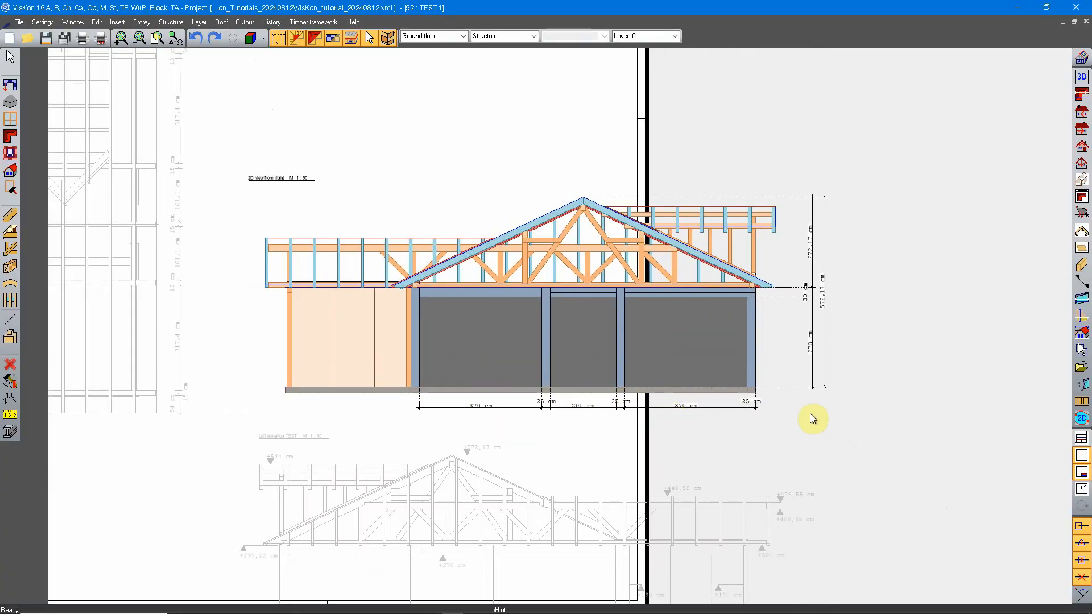
middle_click_drag(816, 336, 786, 364)
scroll(786, 364, "up", 1)
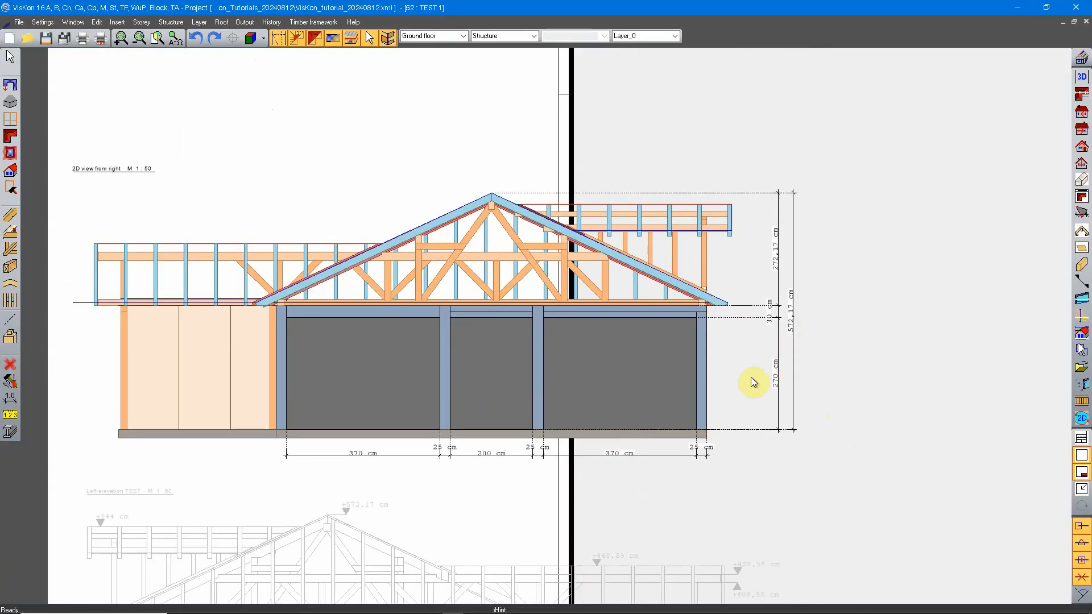
Delete the dimensioned 2D view from right from the sheet TEST 1, accepting that the removal is irrevocable
scroll(502, 340, "down", 1)
middle_click_drag(425, 389, 551, 384)
right_click(601, 310)
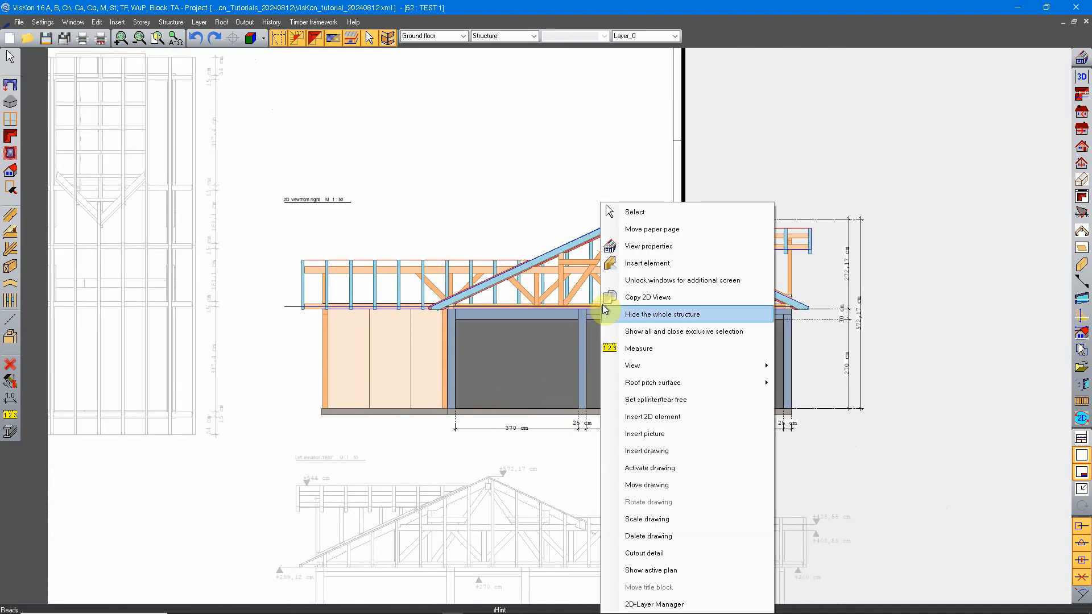
left_click(678, 535)
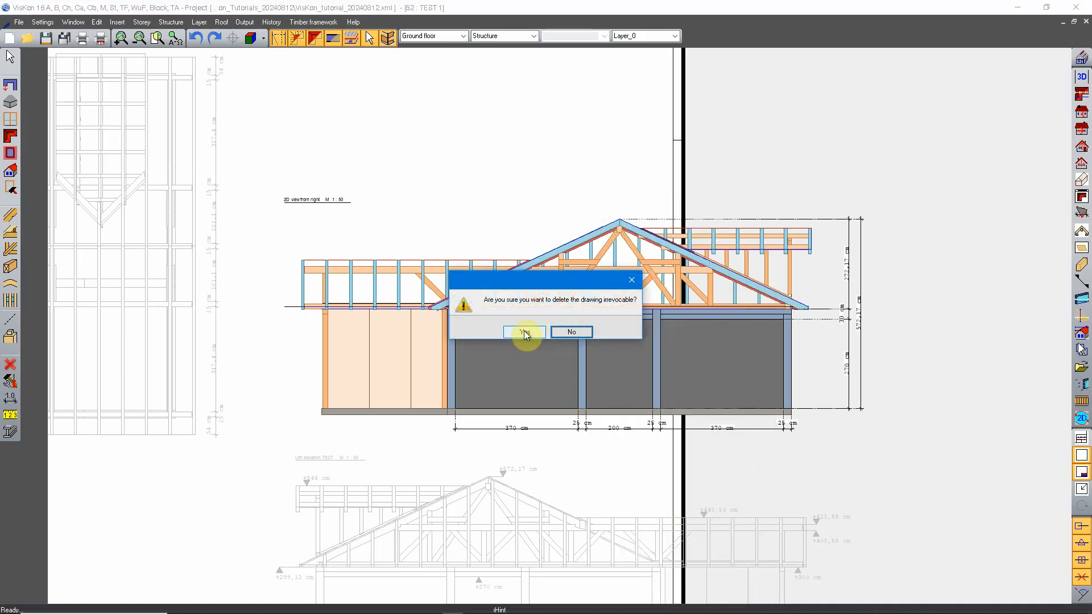
left_click(524, 333)
scroll(636, 350, "down", 3)
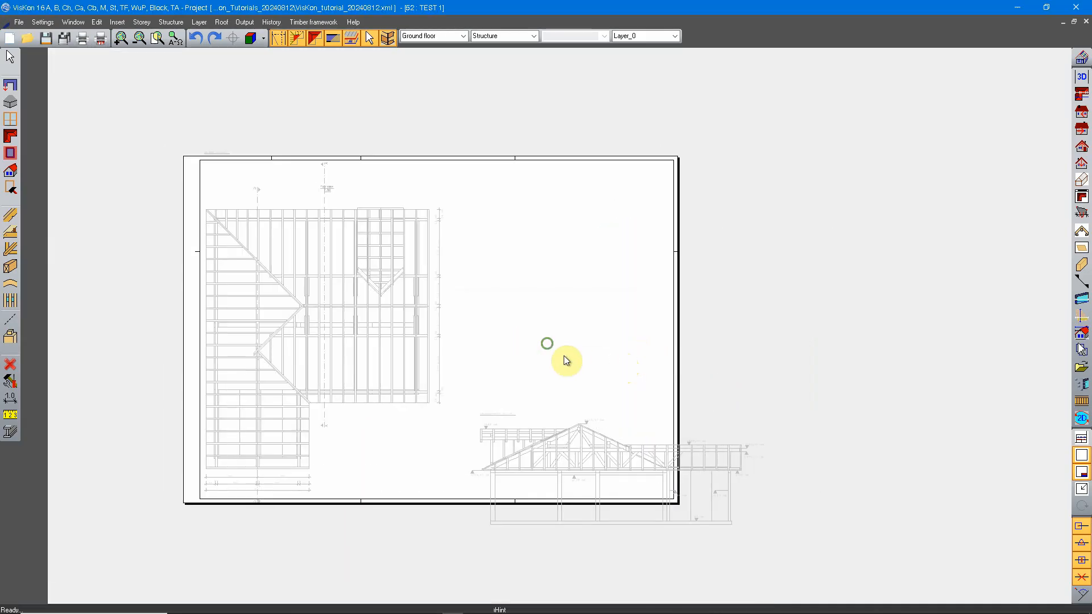
Open the source 2D view from right and check whether it still exists after its drawing was deleted from the sheet
left_click(1081, 129)
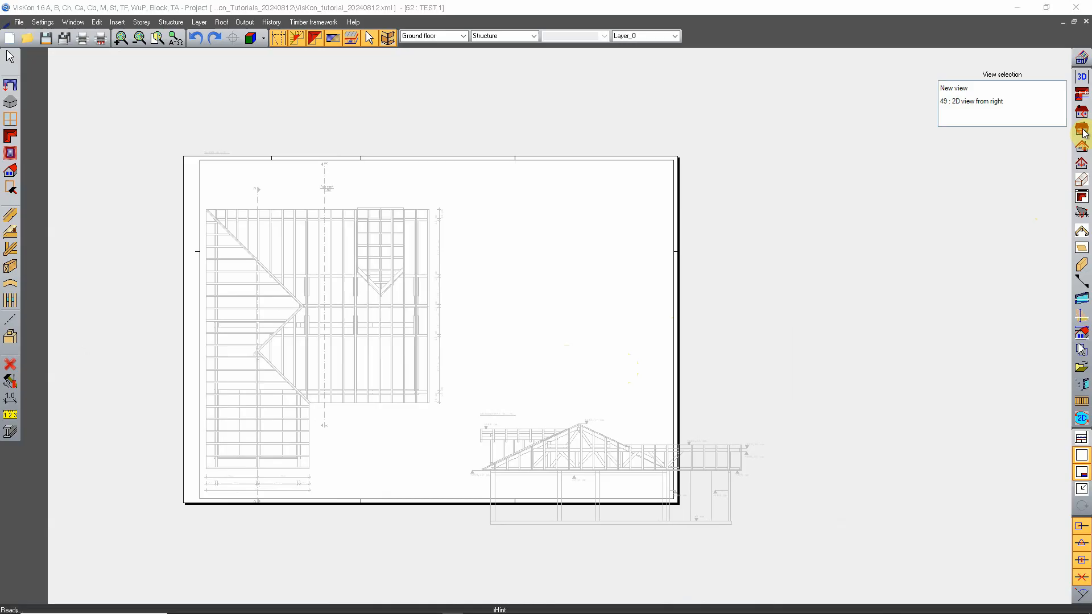
left_click(1016, 100)
scroll(717, 326, "up", 2)
scroll(591, 340, "down", 4)
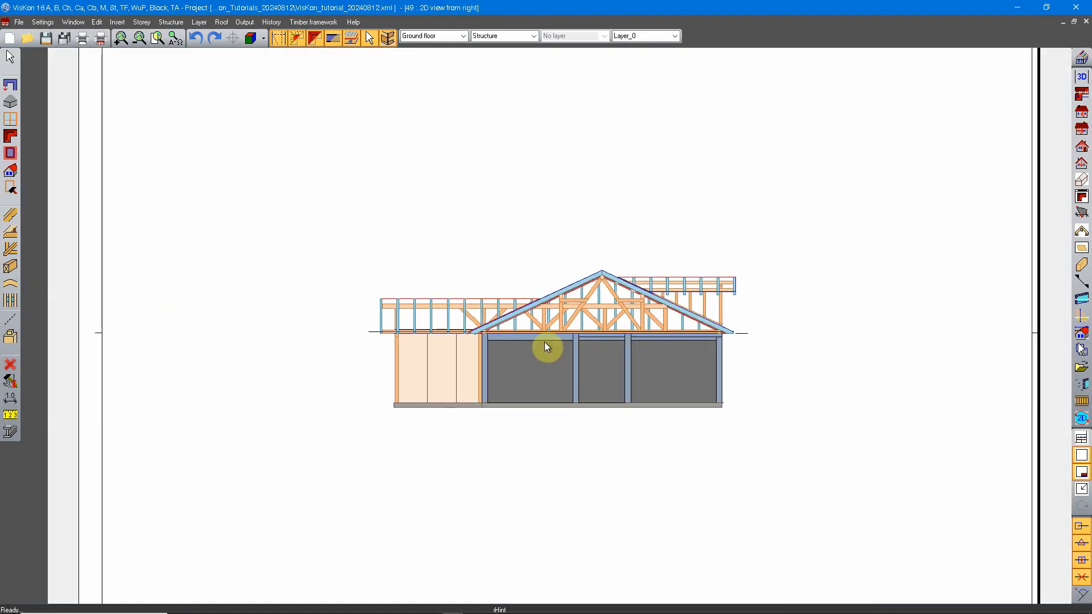
scroll(476, 321, "up", 2)
middle_click_drag(754, 333, 723, 316)
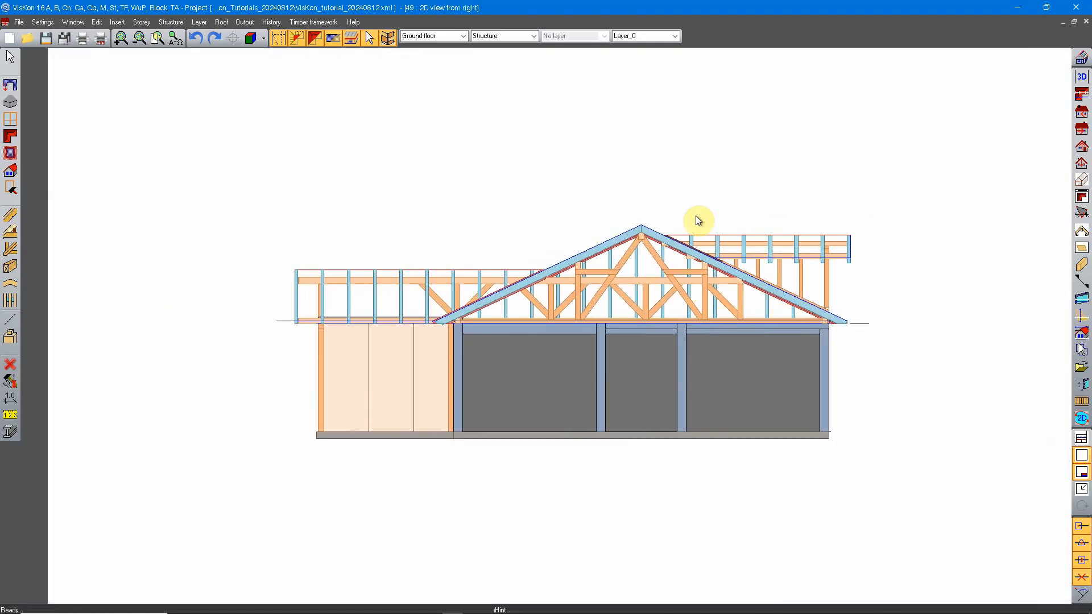
Return to the sheet TEST 1 and insert the 2D view from right unexploded at scale 1:50 above the left elevation
left_click(1081, 366)
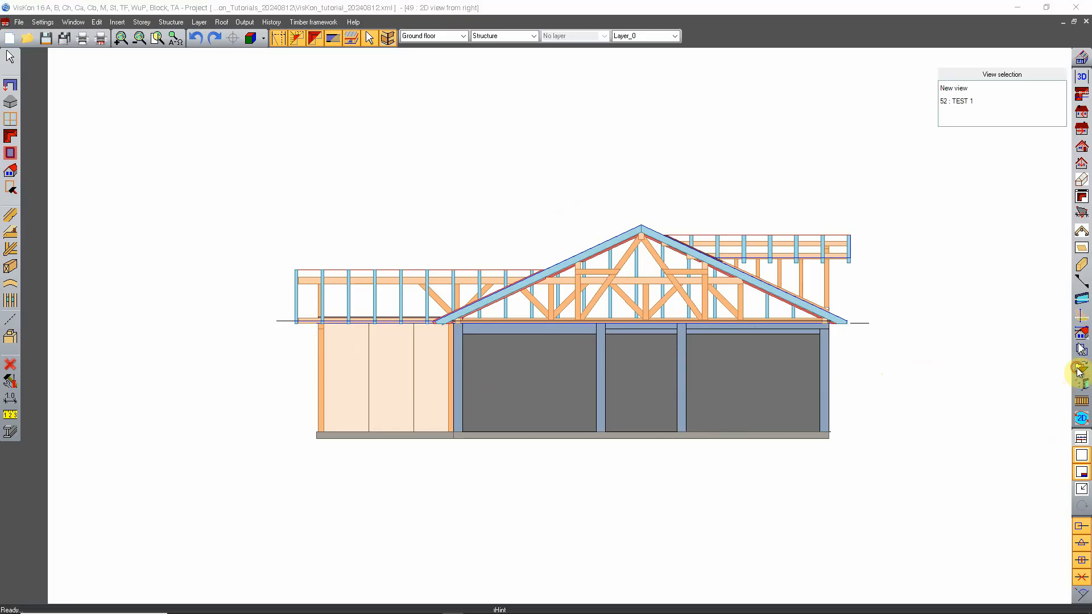
double_click(973, 101)
right_click(513, 271)
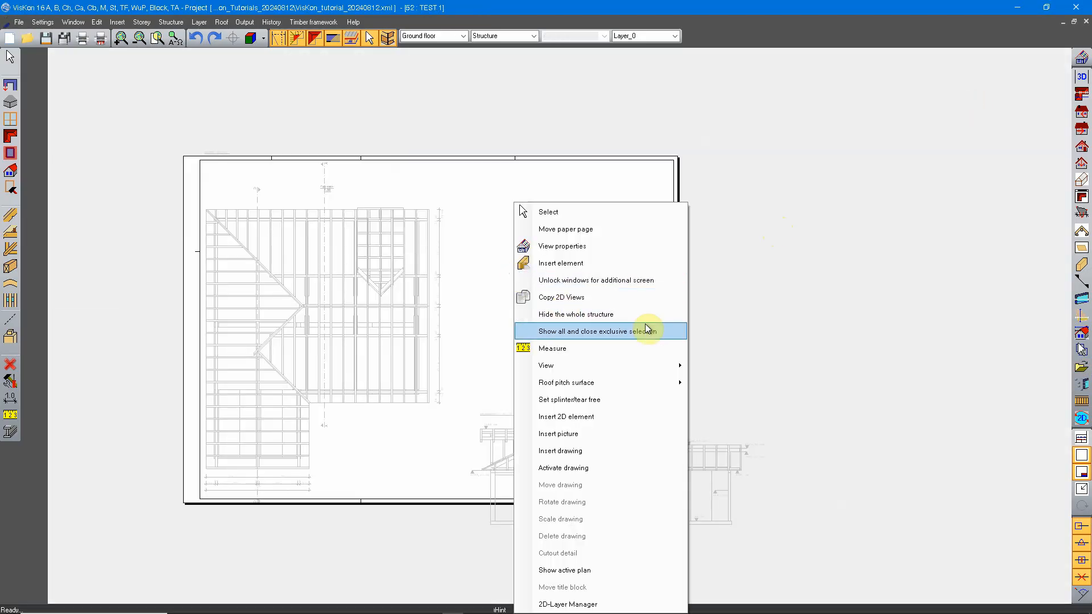
left_click(599, 455)
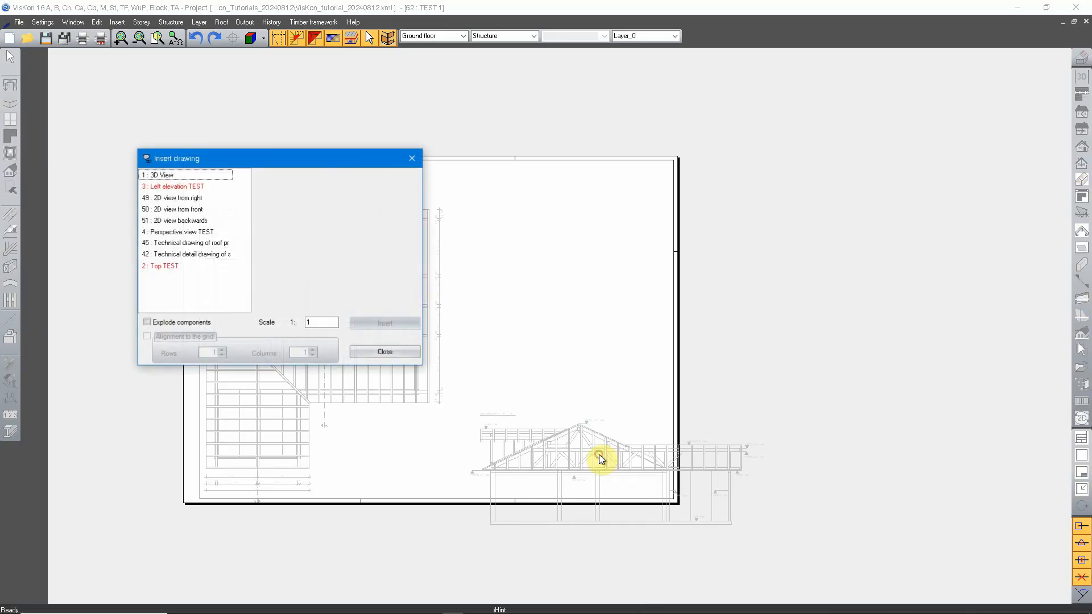
left_click(177, 198)
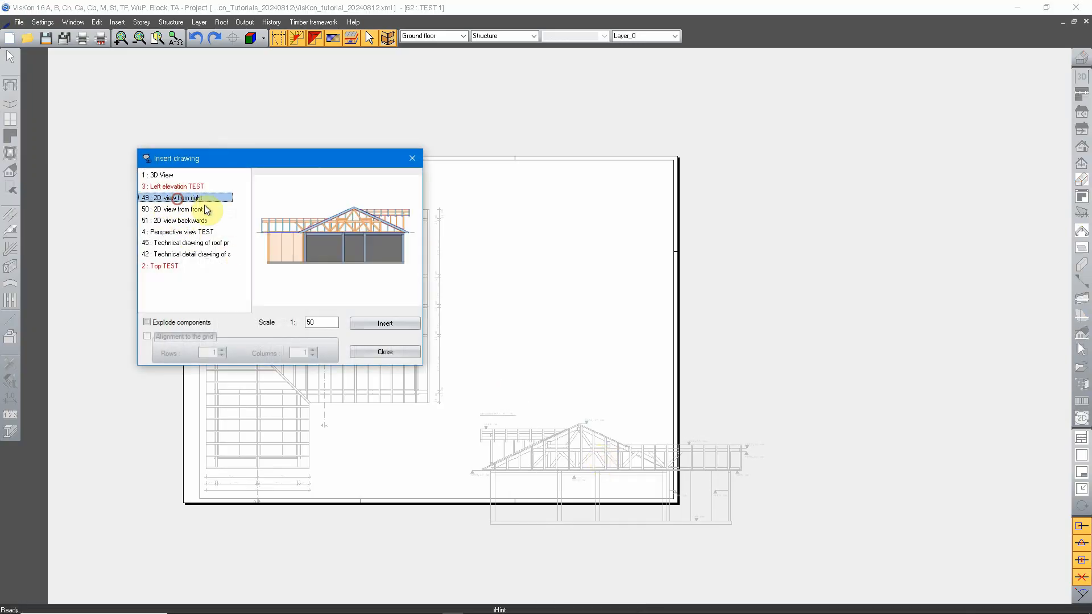
left_click(369, 323)
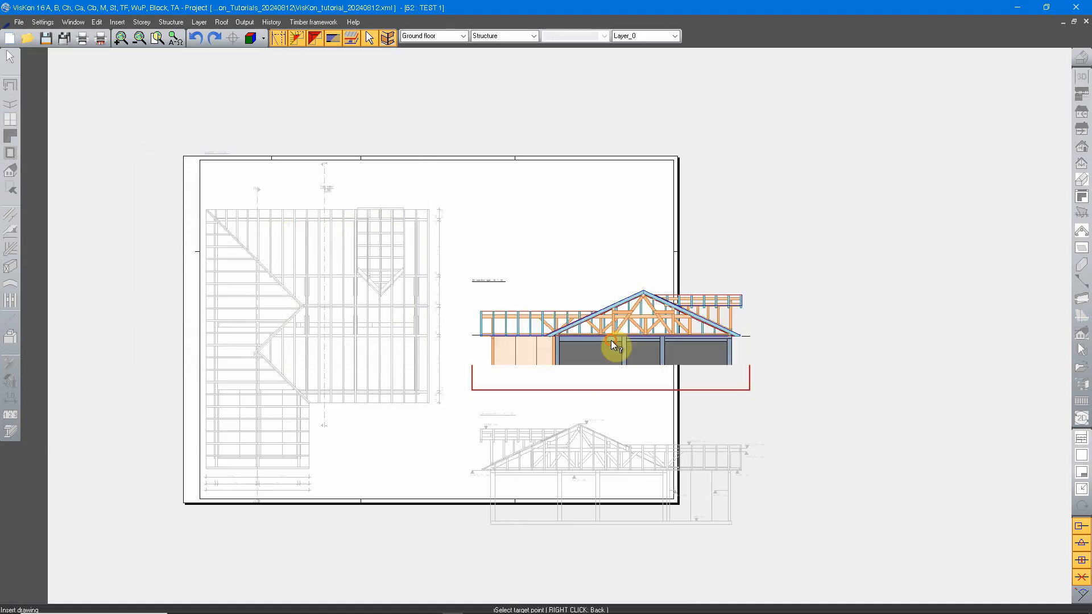
left_click(611, 340)
left_click(385, 351)
scroll(756, 369, "up", 4)
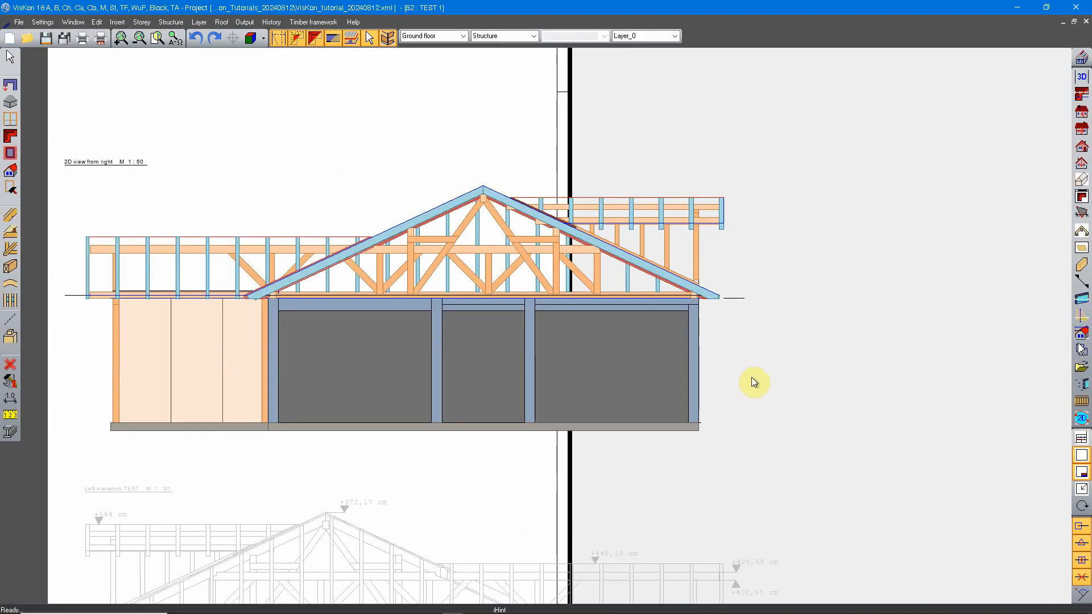
middle_click_drag(791, 376, 746, 373)
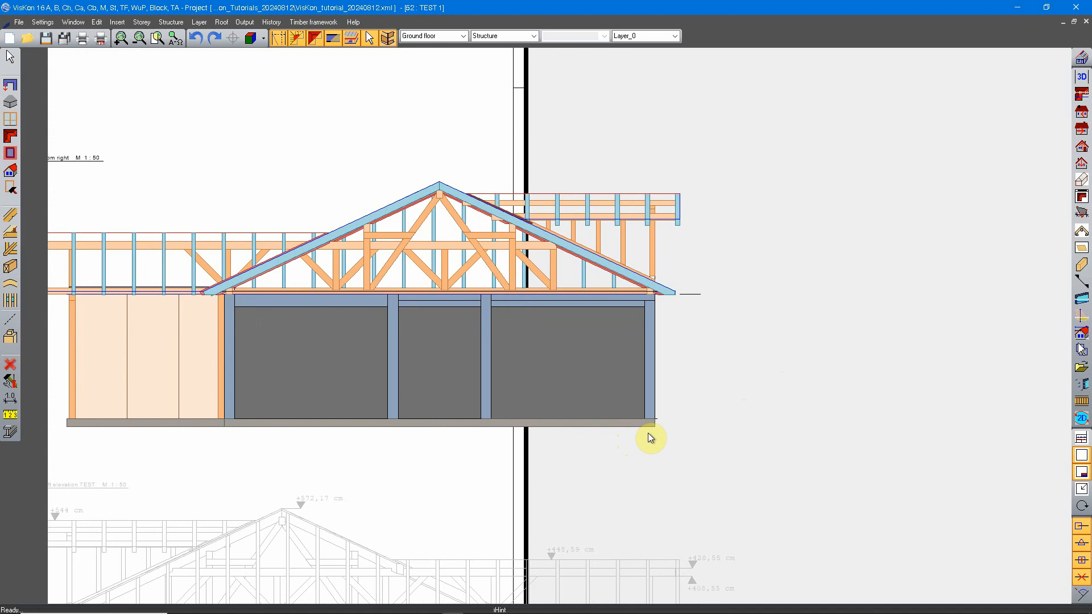
scroll(621, 321, "down", 3)
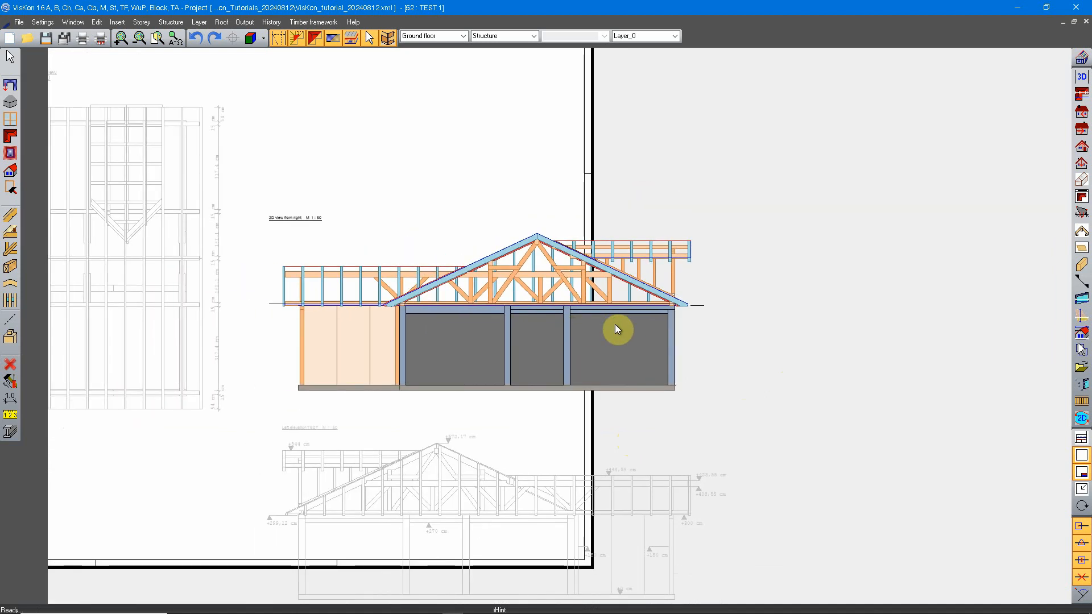
Open the source 2D view from right
left_click(1076, 134)
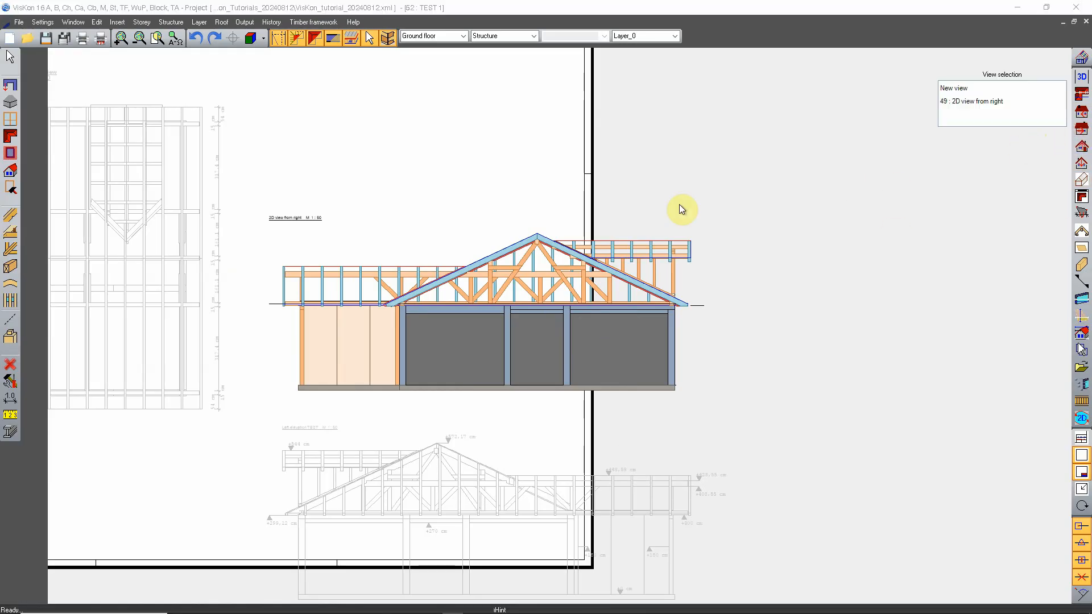
left_click(985, 104)
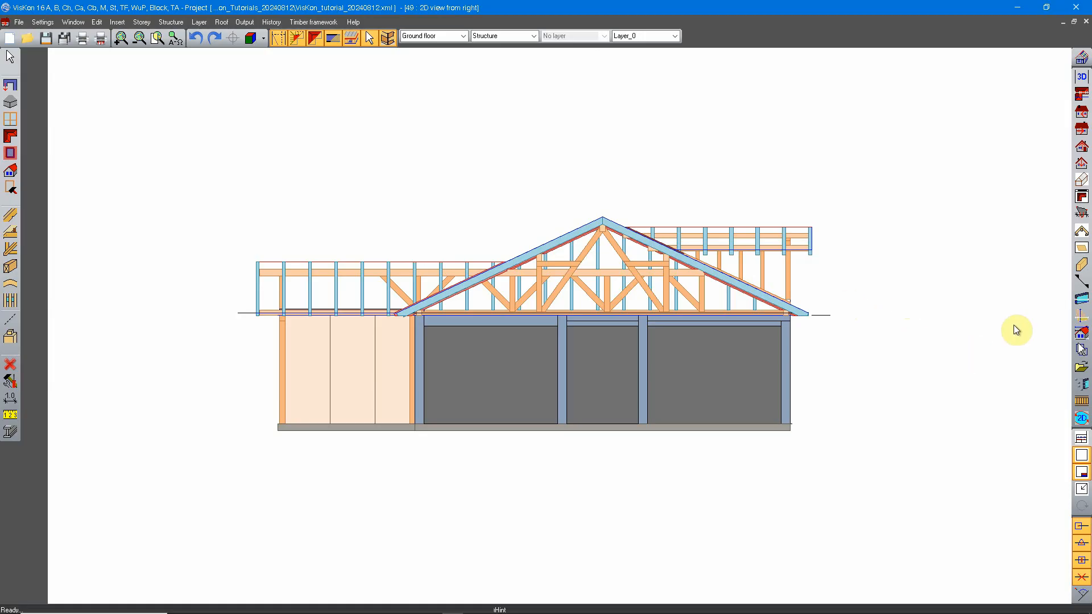
left_click(1078, 368)
left_click(959, 105)
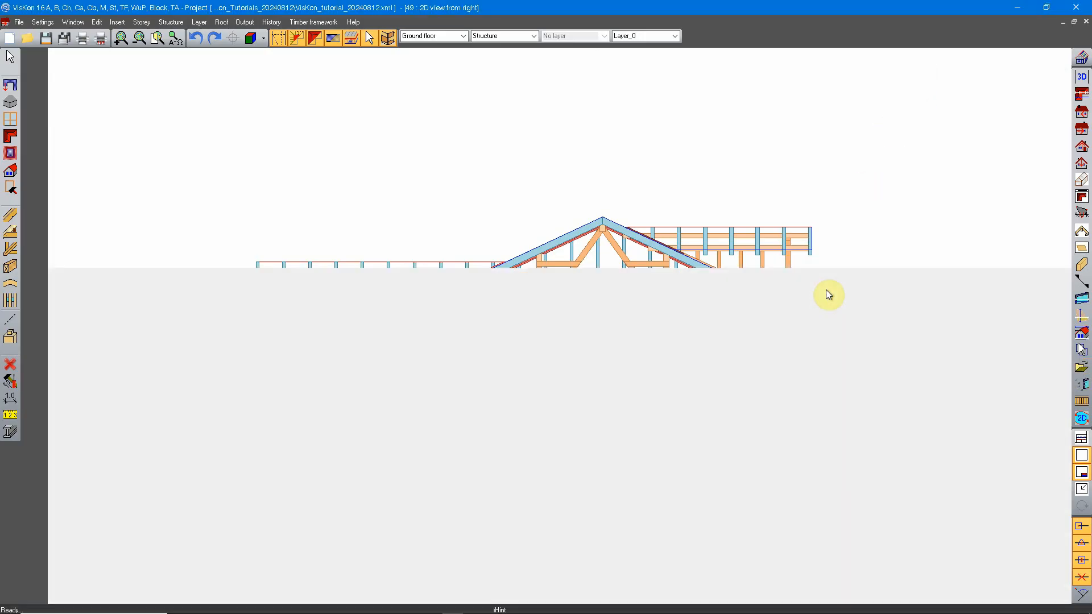
Add a horizontal dimension chain below the floor slab of the source view, measuring the concrete columns and the openings between them
left_click(10, 398)
left_click(32, 402)
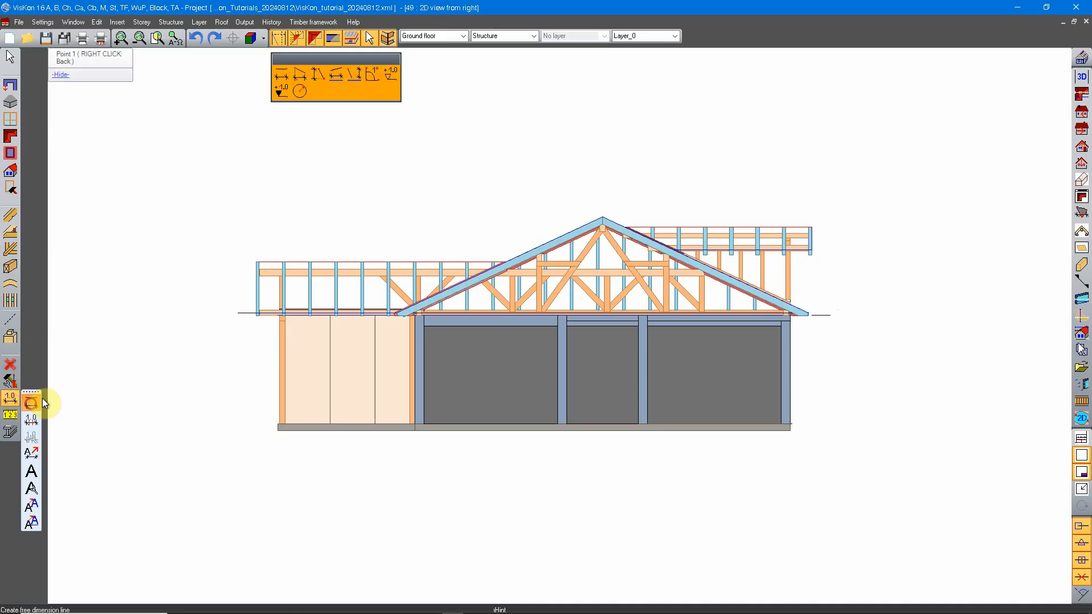
left_click(300, 75)
left_click(425, 402)
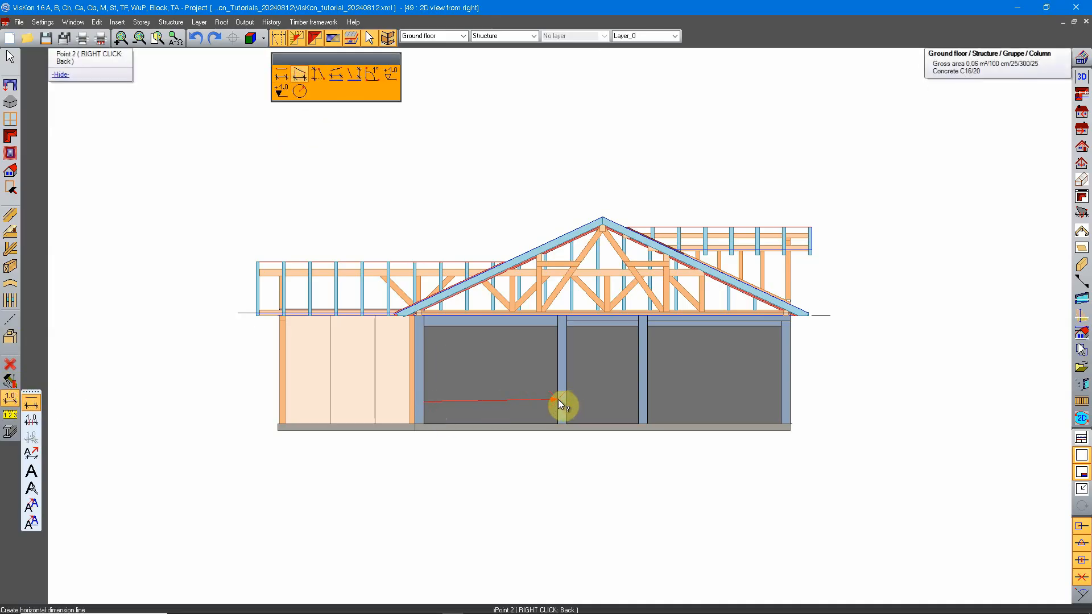
left_click(558, 399)
left_click(557, 463)
left_click(567, 407)
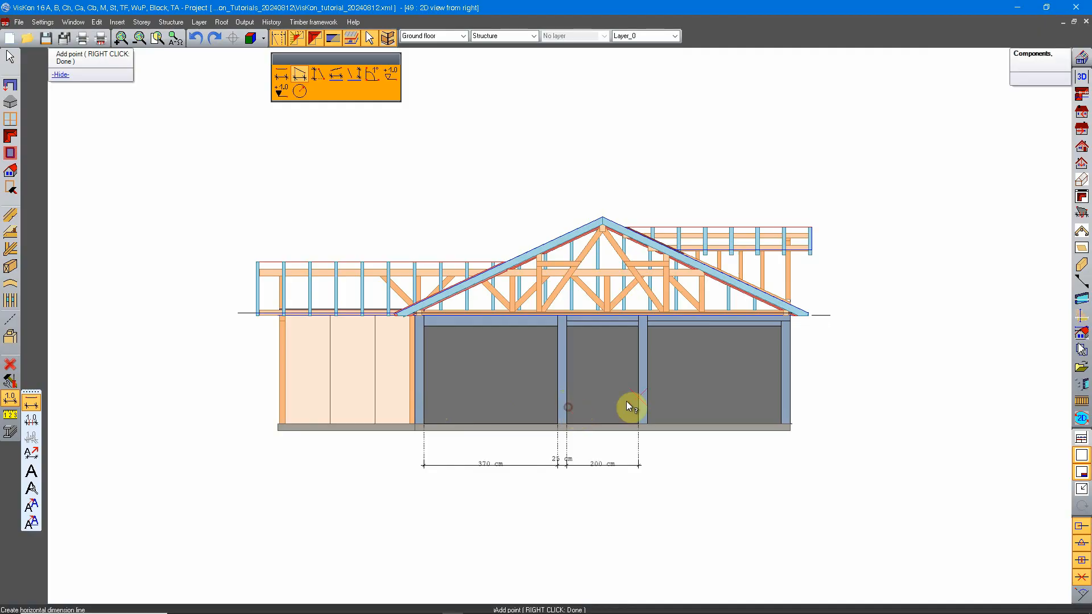
left_click(648, 396)
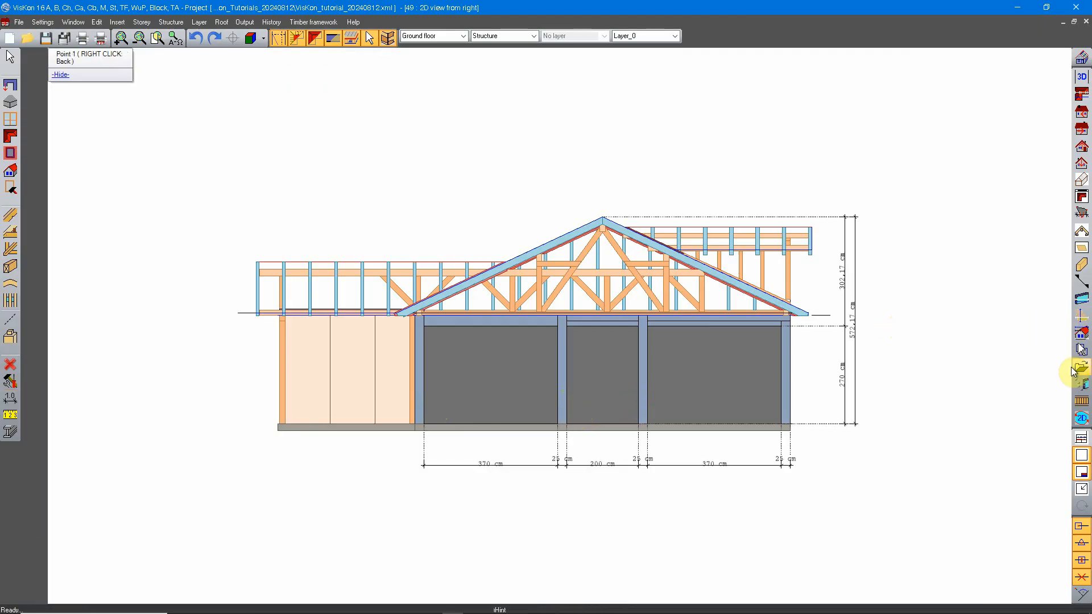
Return to the sheet TEST 1 and check whether the placed 2D view from right shows the dimensions added in the source view
left_click(1073, 373)
double_click(957, 98)
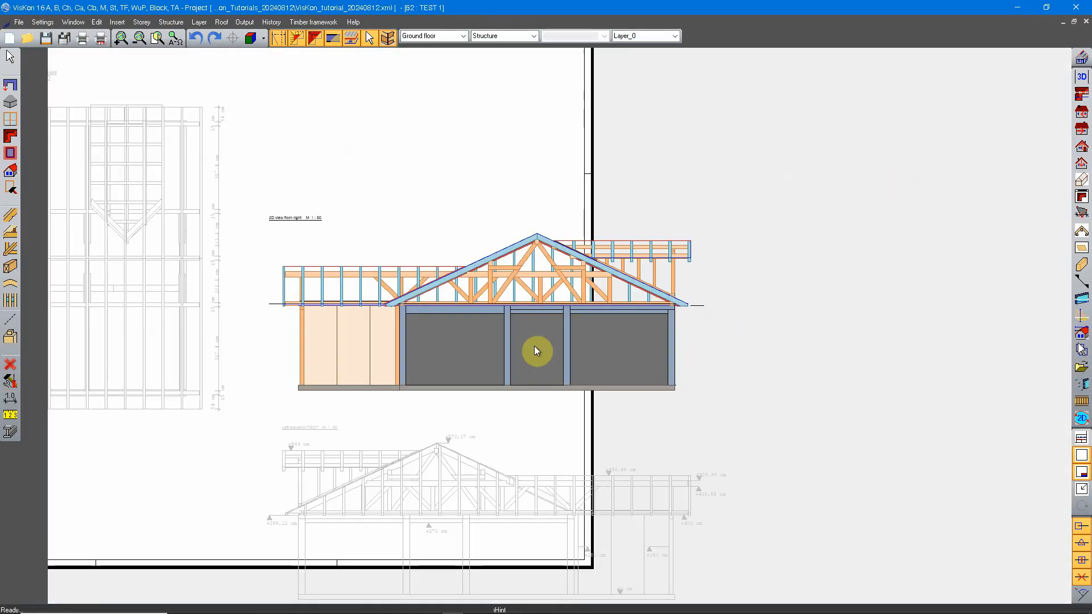
middle_click_drag(534, 346, 577, 358)
middle_click_drag(496, 362, 560, 348)
middle_click_drag(464, 223, 424, 330)
Insert the dimensioned 2D view from right again, unexploded at scale 1:50, directly above its undimensioned copy on the sheet
right_click(435, 216)
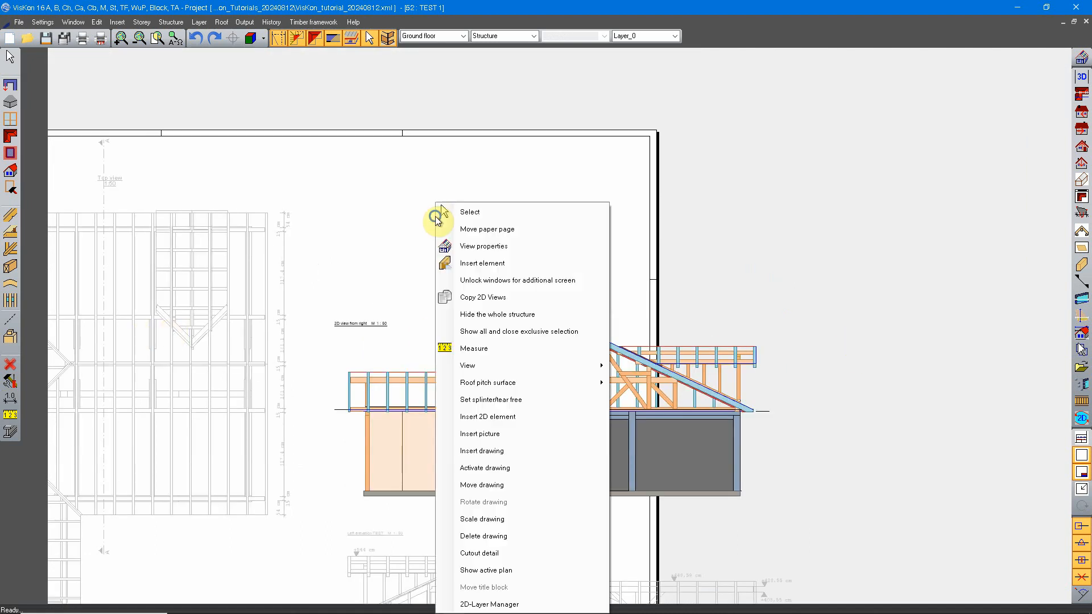
left_click(503, 453)
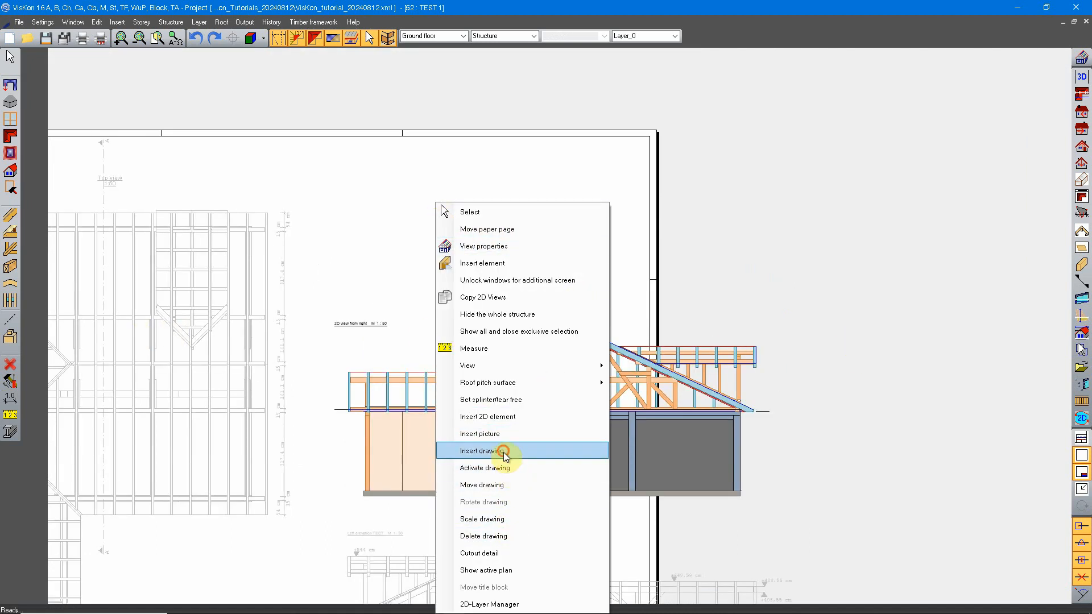
left_click(83, 83)
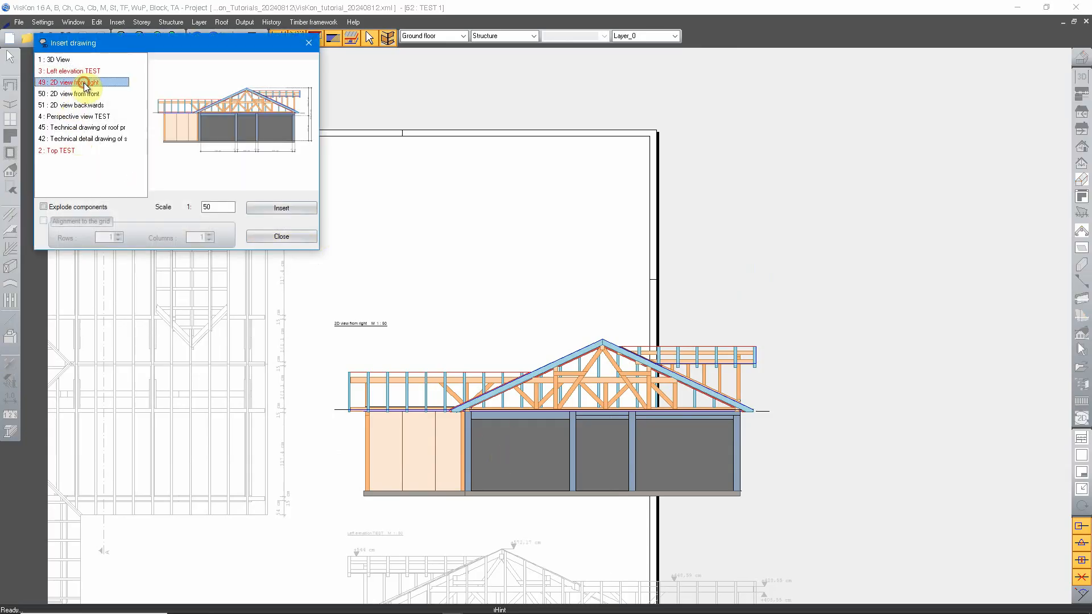
left_click(262, 208)
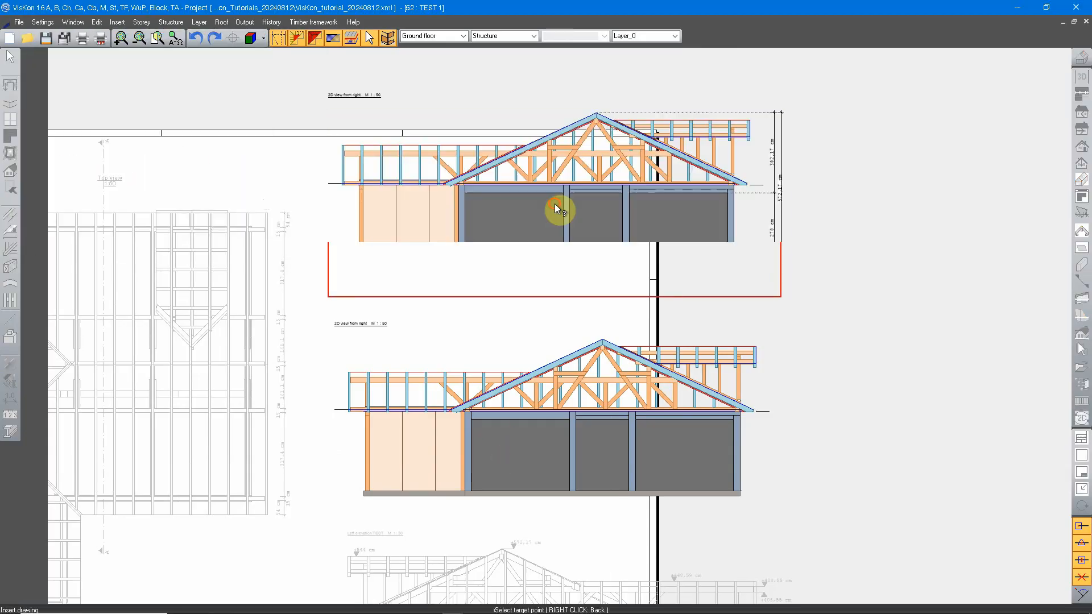
left_click(554, 203)
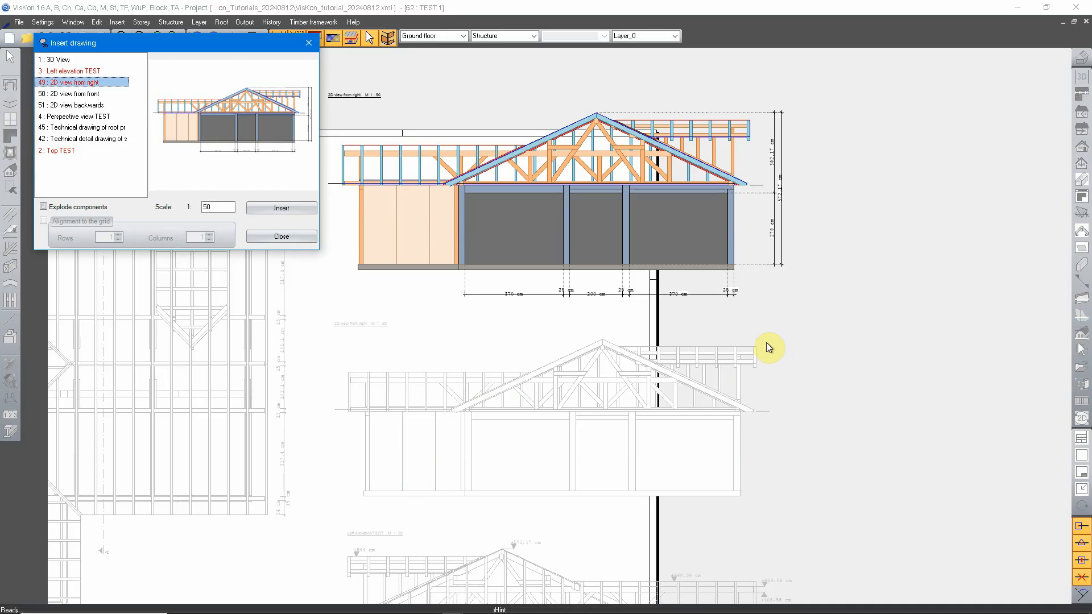
left_click(309, 236)
Compare the newly inserted 2D view from right with the undimensioned copy below it, looking at the dimension chains
mouse_move(807, 295)
middle_mouse_down()
mouse_move(736, 296)
mouse_move(738, 340)
middle_mouse_up()
scroll(607, 326, "down", 3)
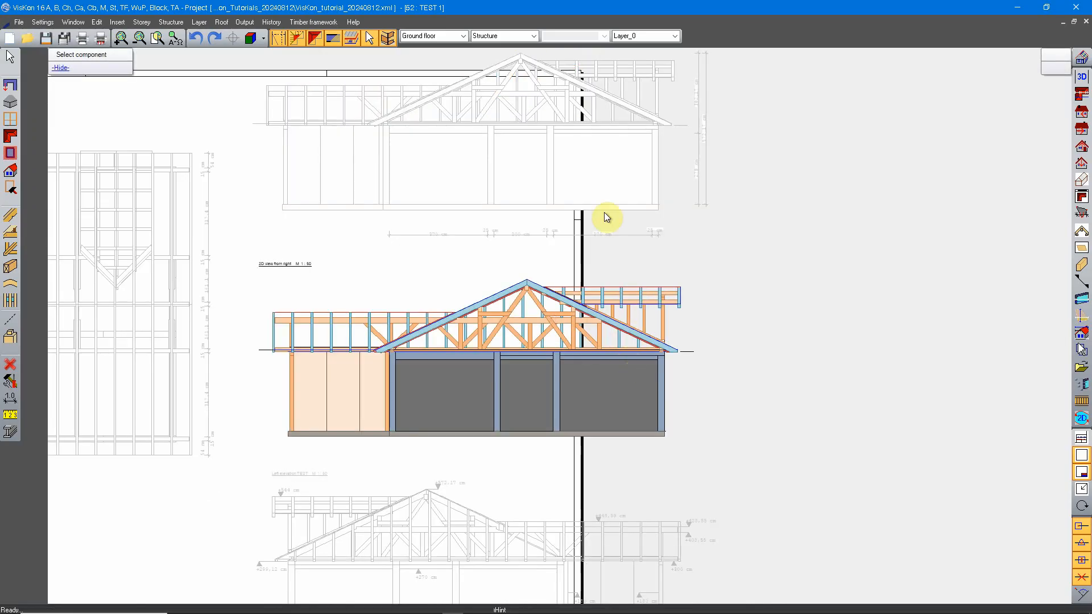
middle_click_drag(602, 181, 590, 314)
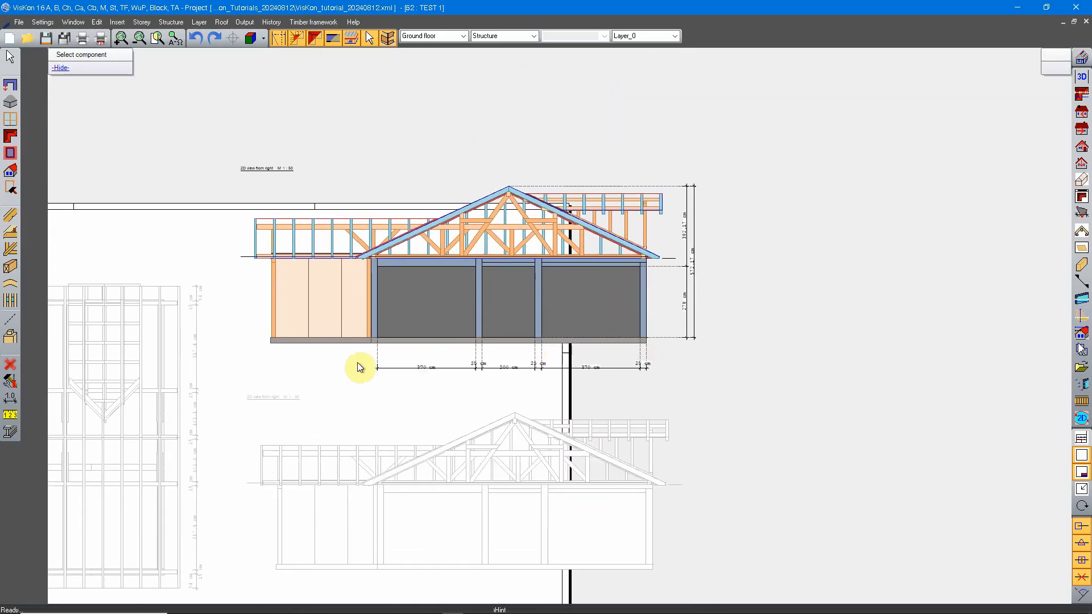
scroll(565, 373, "up", 5)
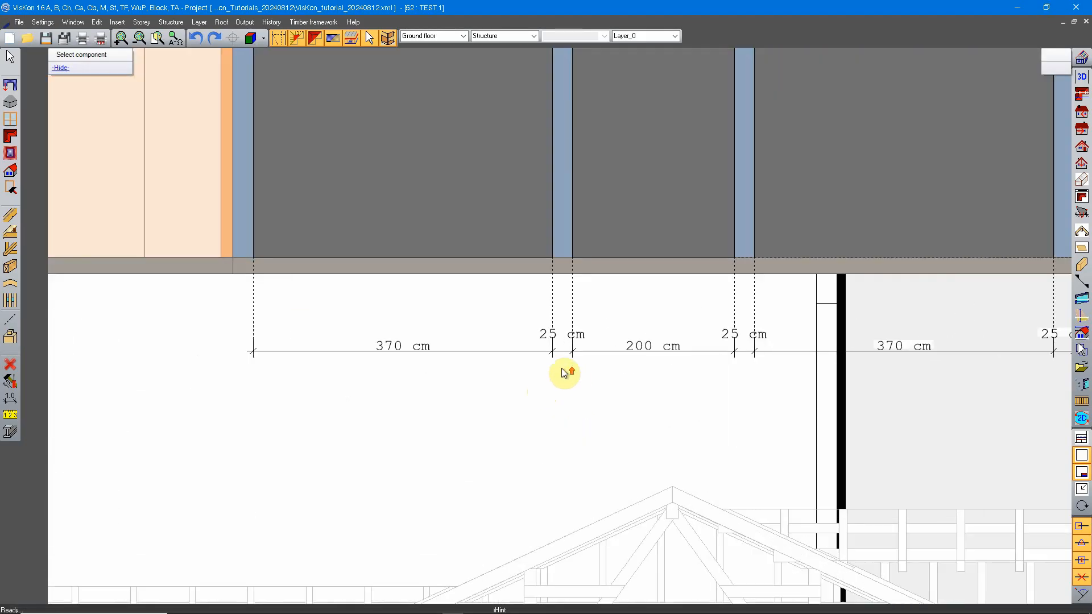
middle_click_drag(526, 288, 558, 339)
Select the horizontal dimension chain below the upper 2D view from right and move it closer to the floor slab
right_click(427, 340)
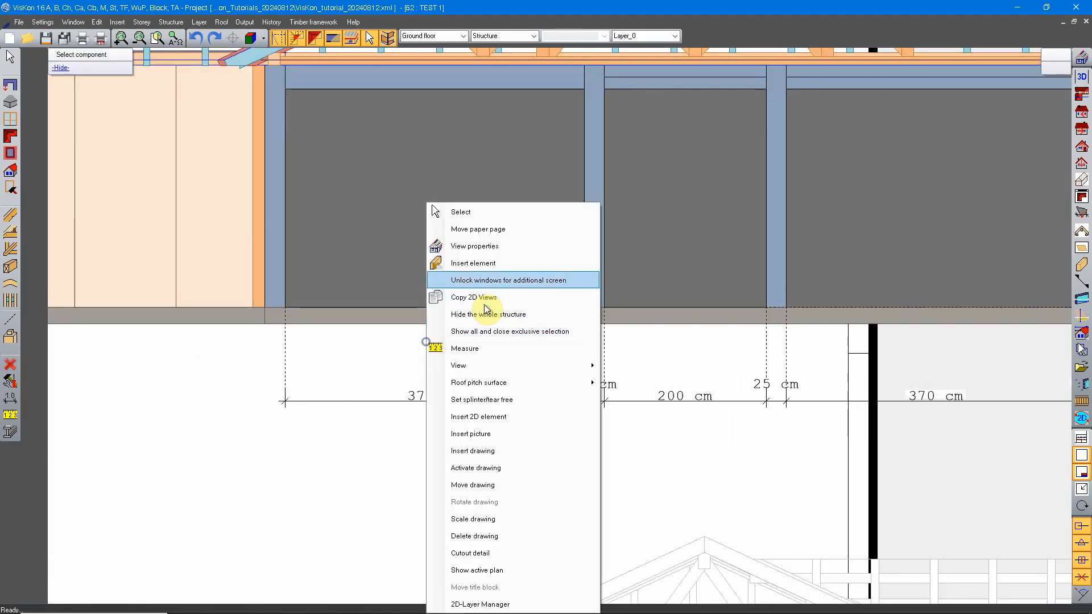
left_click(481, 213)
left_click(427, 398)
scroll(502, 415, "down", 1)
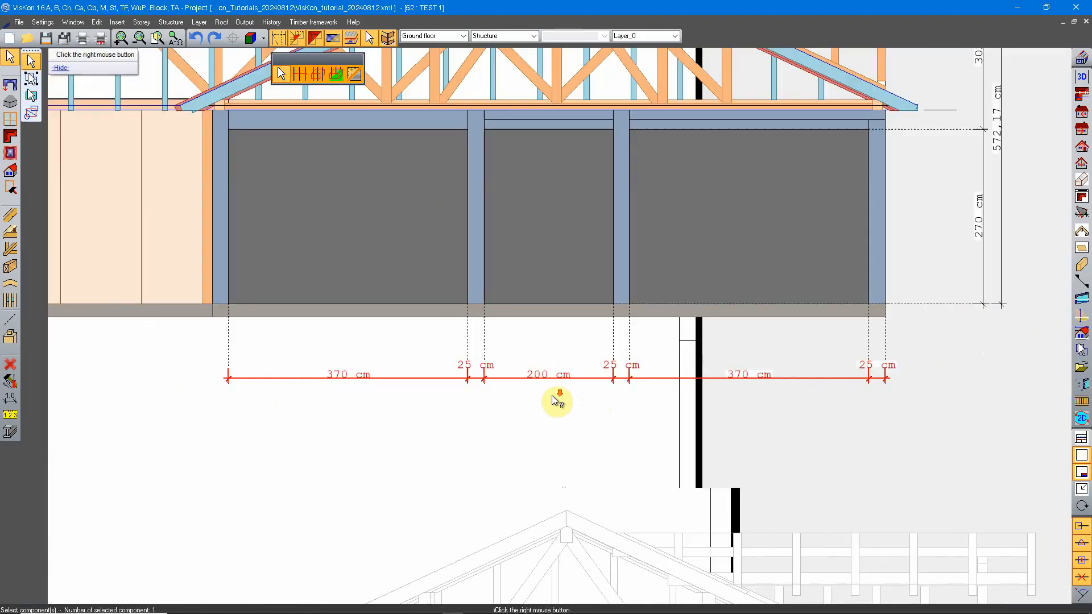
right_click(499, 379)
left_click(555, 450)
left_click(336, 377)
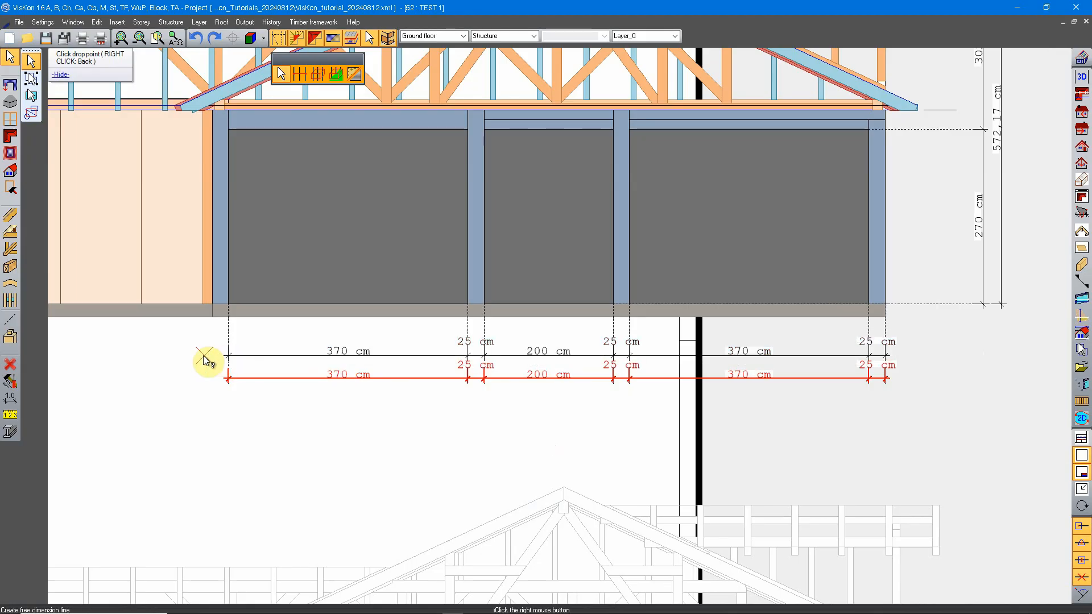
left_click(208, 345)
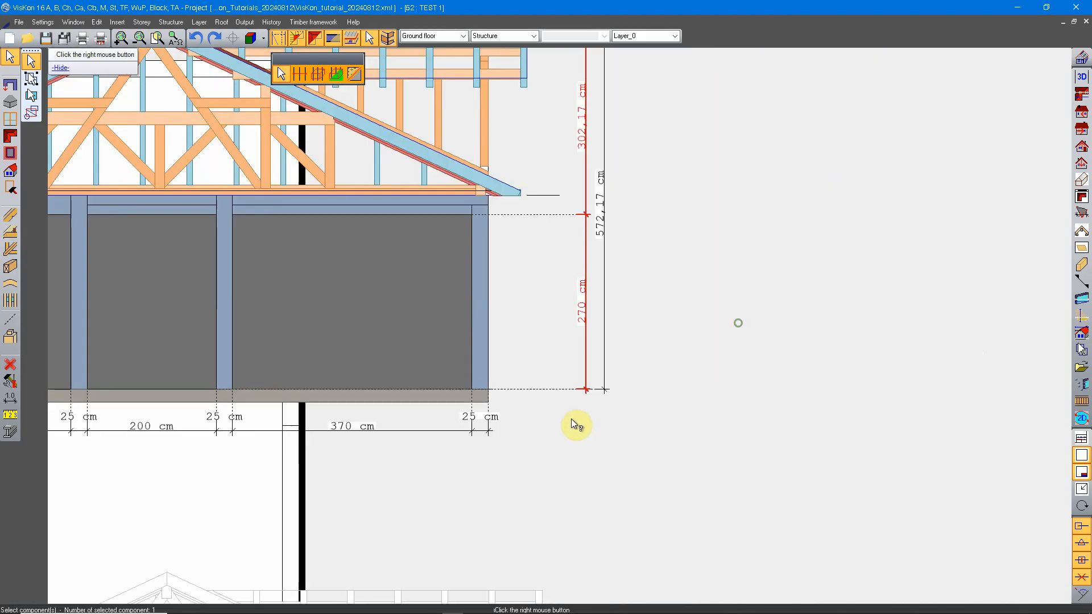
Move the inner vertical dimension chain beside the upper 2D view from right closer to the building
right_click(577, 405)
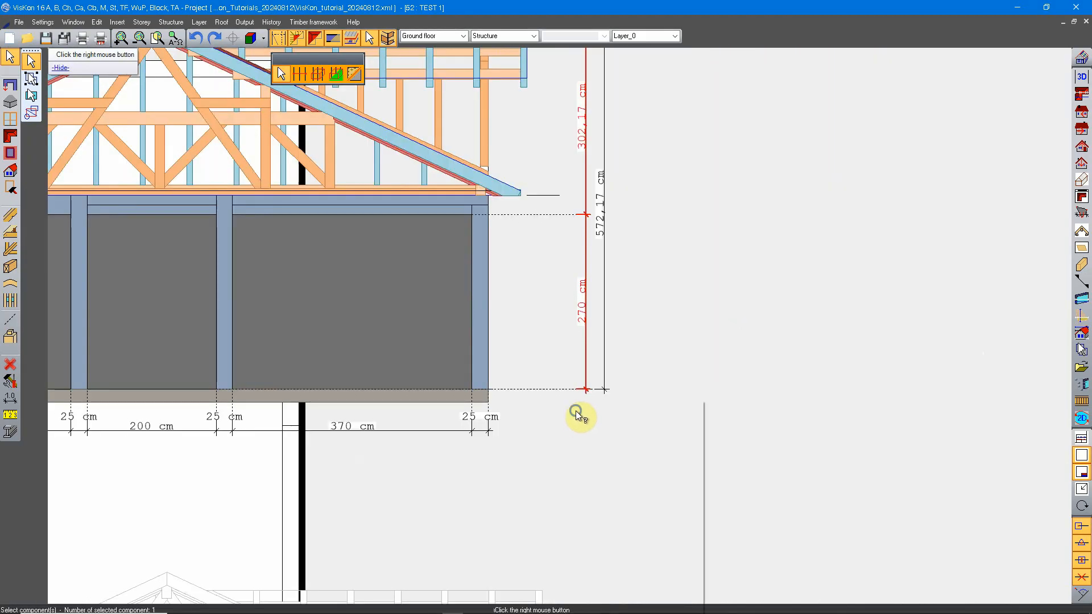
left_click(642, 468)
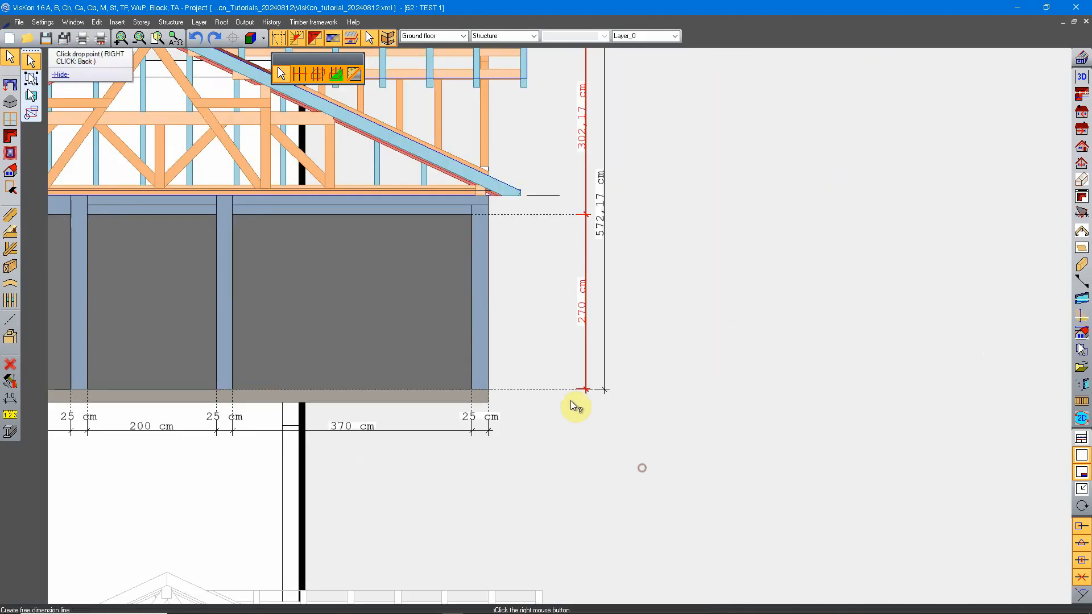
left_click(557, 361)
middle_click_drag(599, 195, 623, 321)
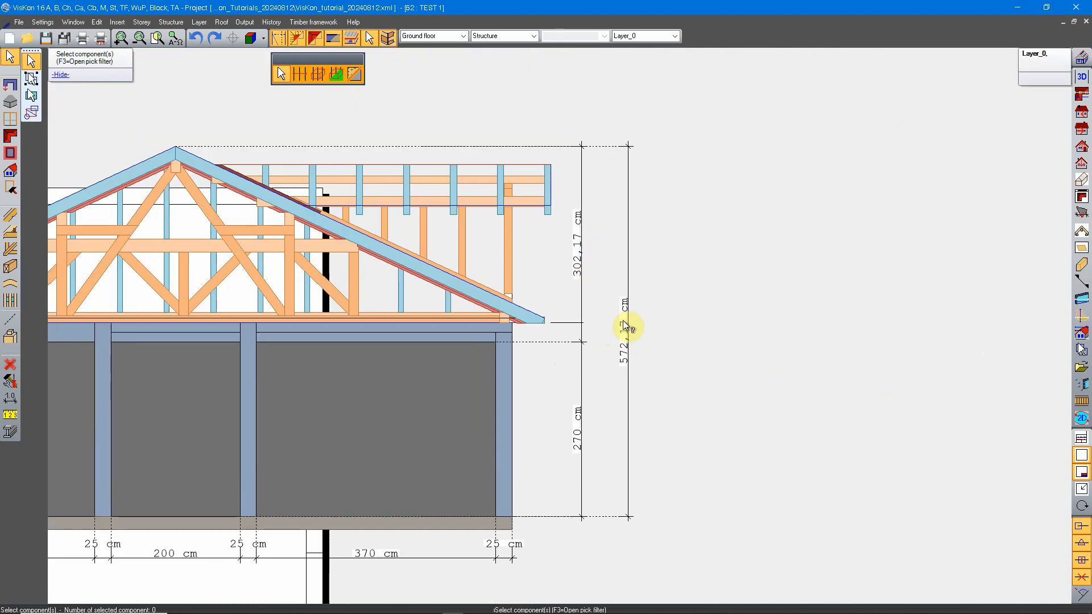
Move the overall height dimension of the upper 2D view from right closer to the inner vertical chain
left_click(628, 248)
right_click(663, 253)
left_click(715, 322)
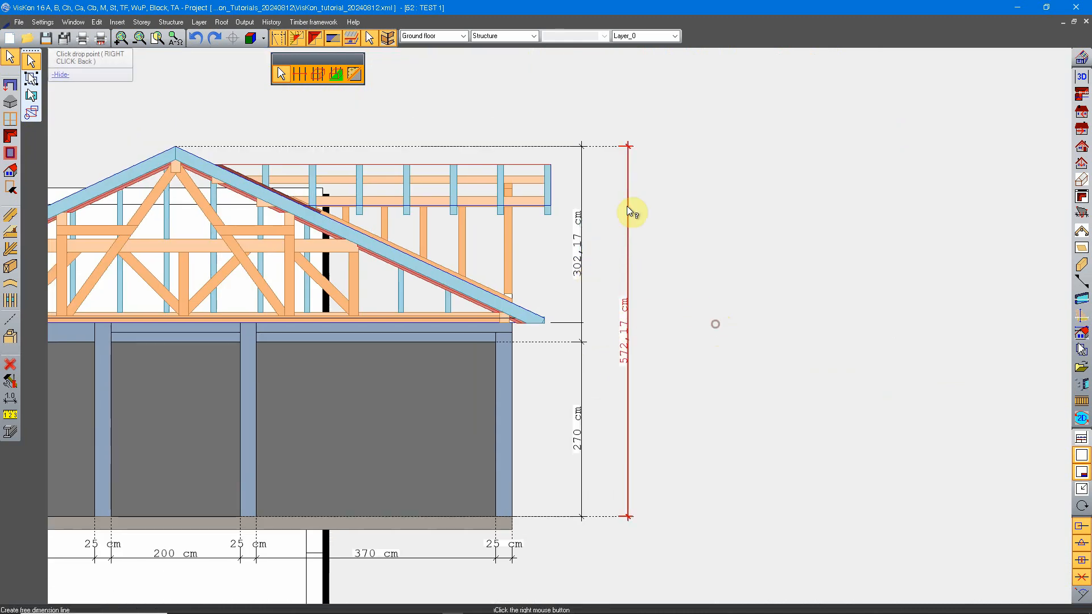
left_click(628, 120)
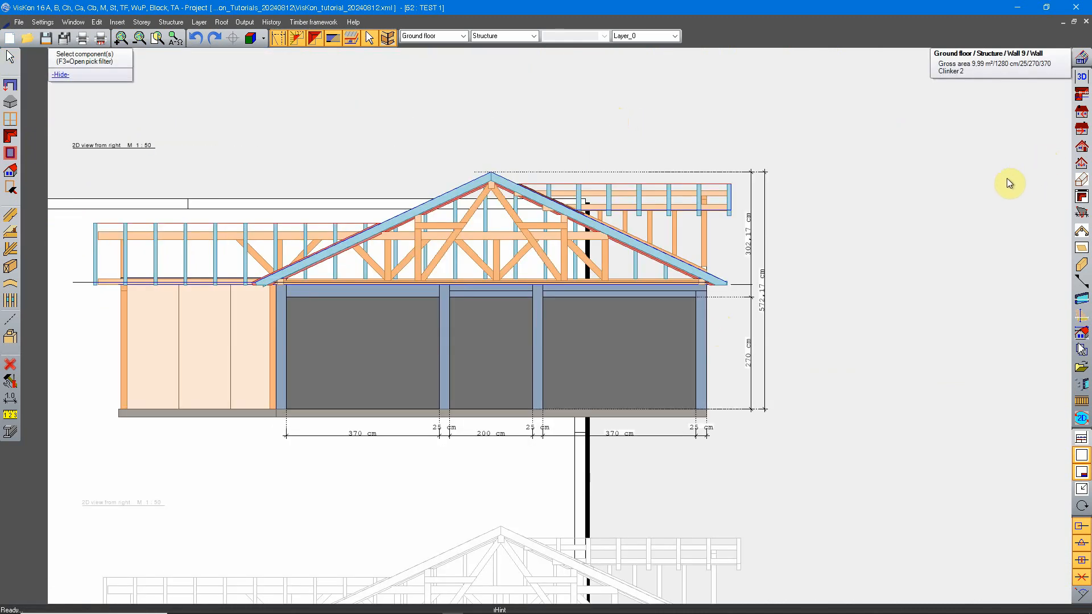
Open the source 2D view from right and examine the positions of its horizontal and vertical dimension chains
left_click(970, 105)
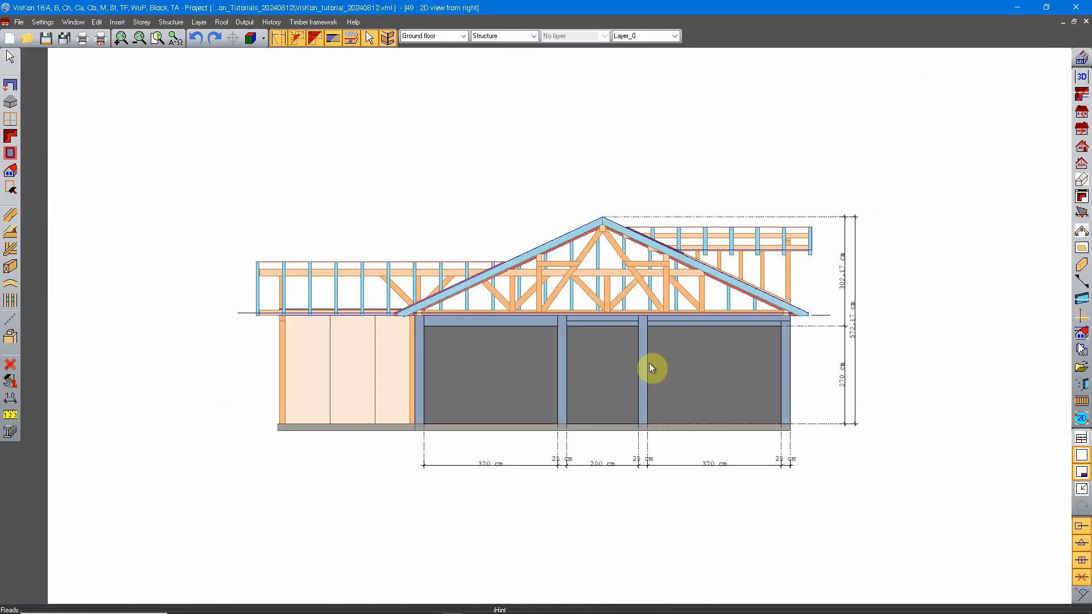
middle_click_drag(767, 343, 709, 339)
scroll(818, 381, "up", 3)
middle_click_drag(686, 252, 680, 288)
scroll(680, 288, "down", 1)
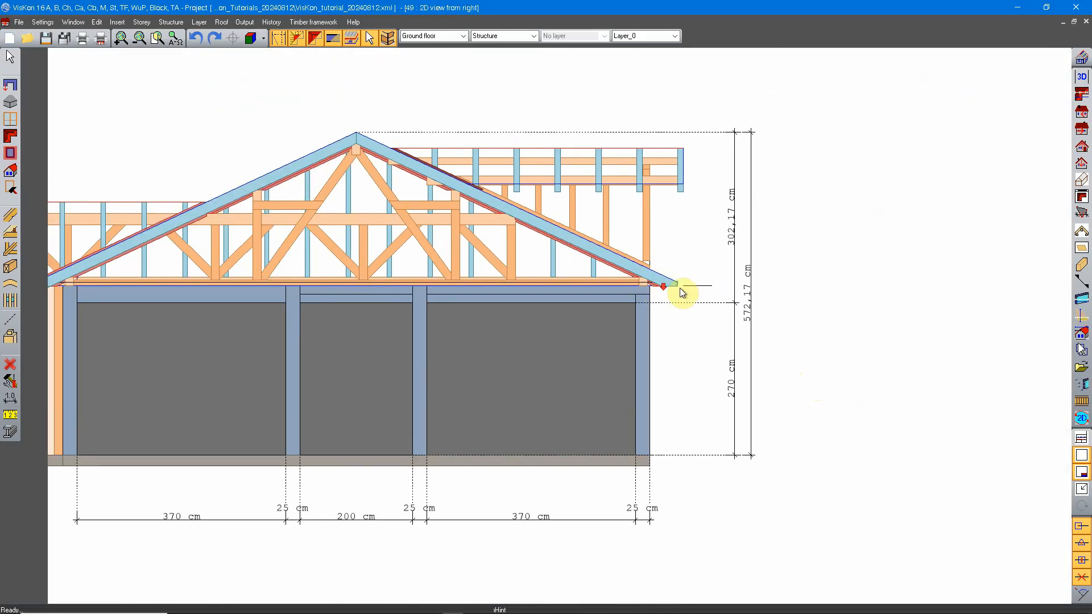
scroll(759, 301, "down", 2)
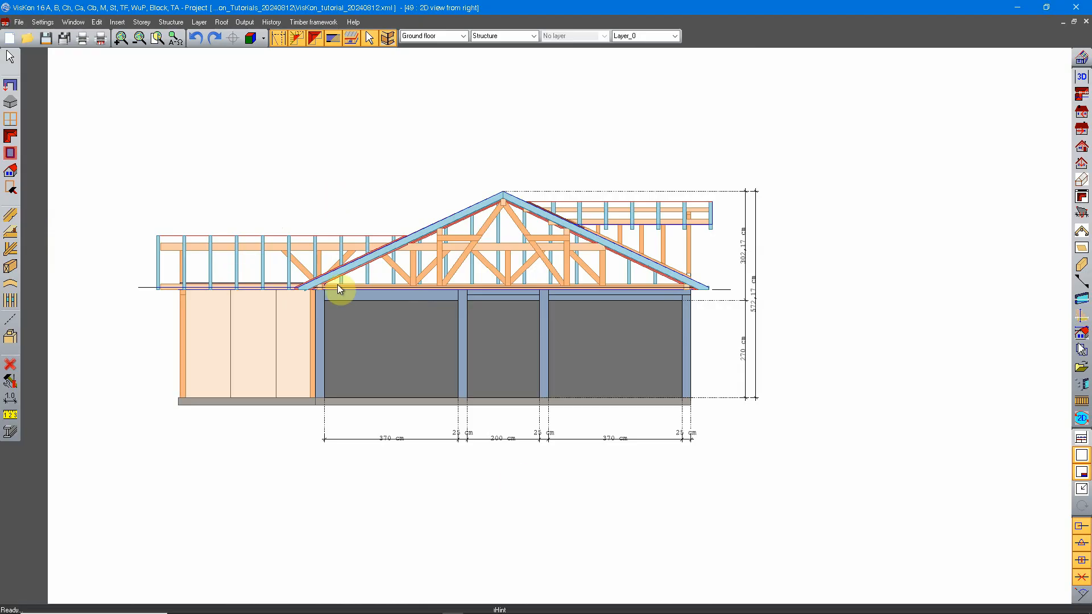
Return to the sheet TEST 1 and examine the repositioned dimension chains on the upper 2D view from right
left_click(1080, 383)
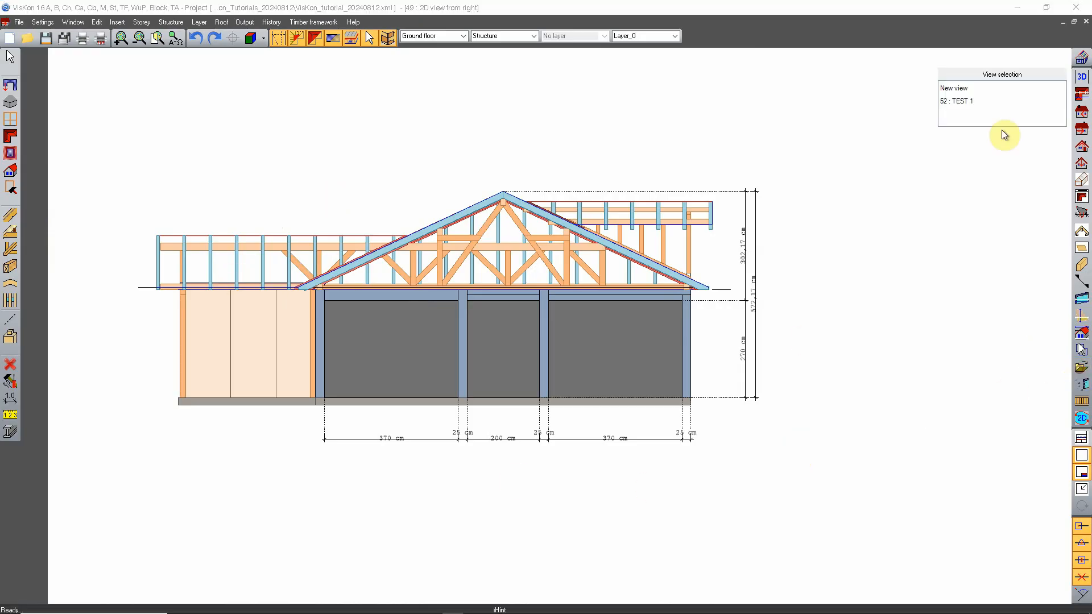
left_click(974, 101)
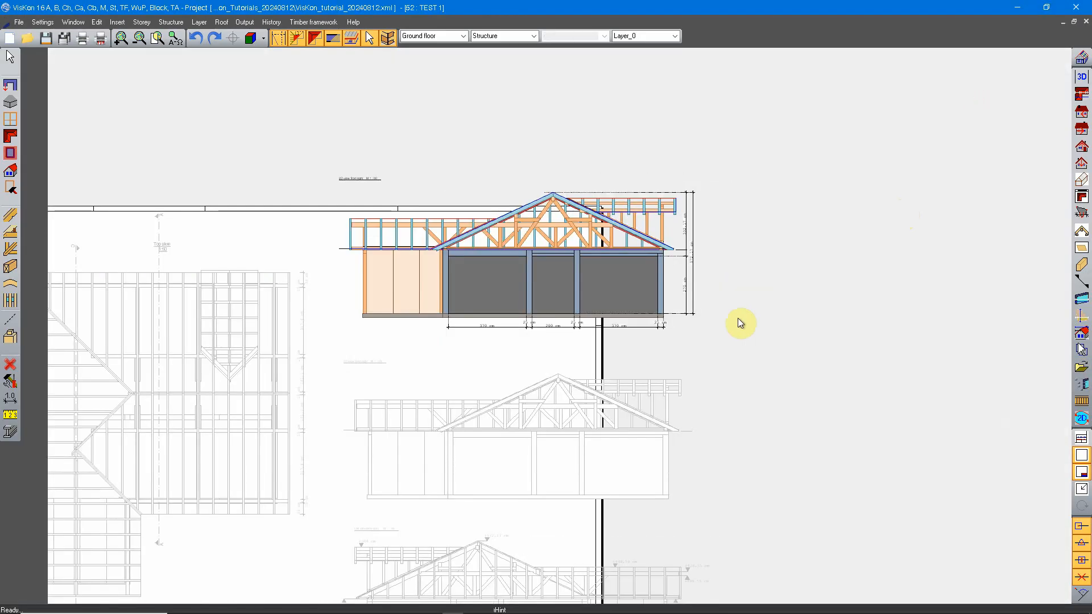
scroll(519, 227, "up", 1)
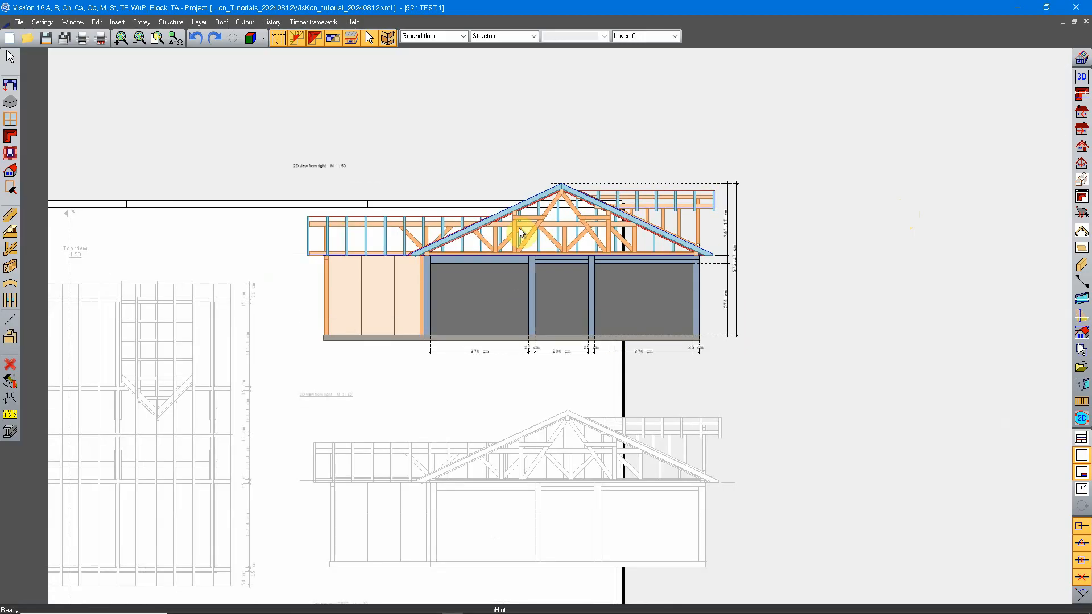
middle_click_drag(691, 342, 681, 356)
scroll(681, 355, "up", 4)
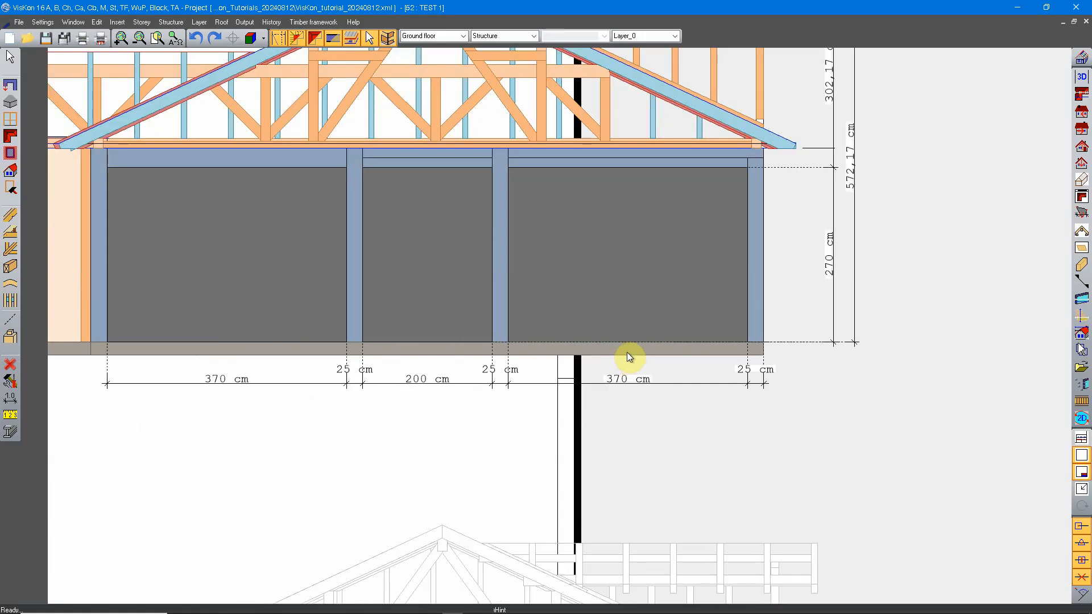
scroll(619, 387, "down", 5)
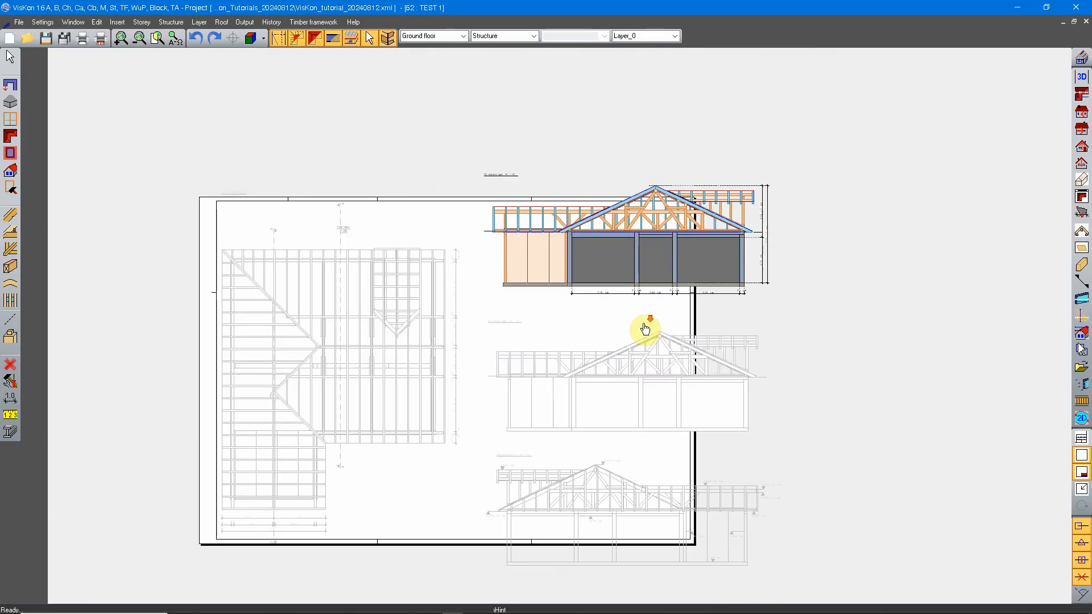
middle_click_drag(646, 325, 621, 339)
scroll(621, 340, "up", 3)
middle_click_drag(588, 261, 668, 301)
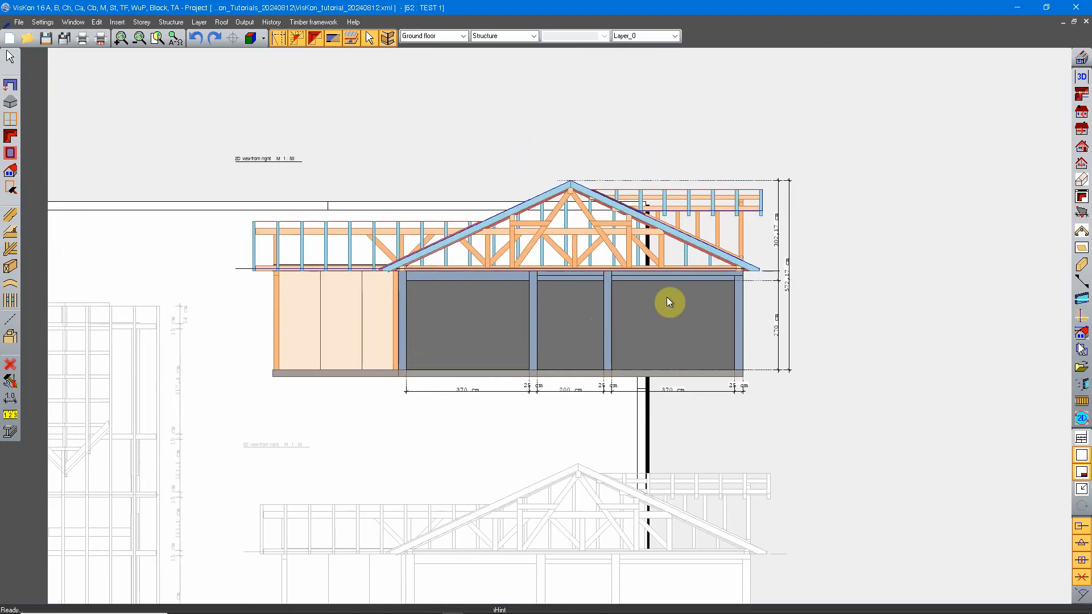
Activate the undimensioned 2D view from right in the middle of the drawing column and delete it from the sheet
scroll(643, 292, "down", 2)
mouse_move(673, 365)
middle_mouse_down()
mouse_move(664, 369)
mouse_move(641, 313)
middle_mouse_up()
left_click(664, 374)
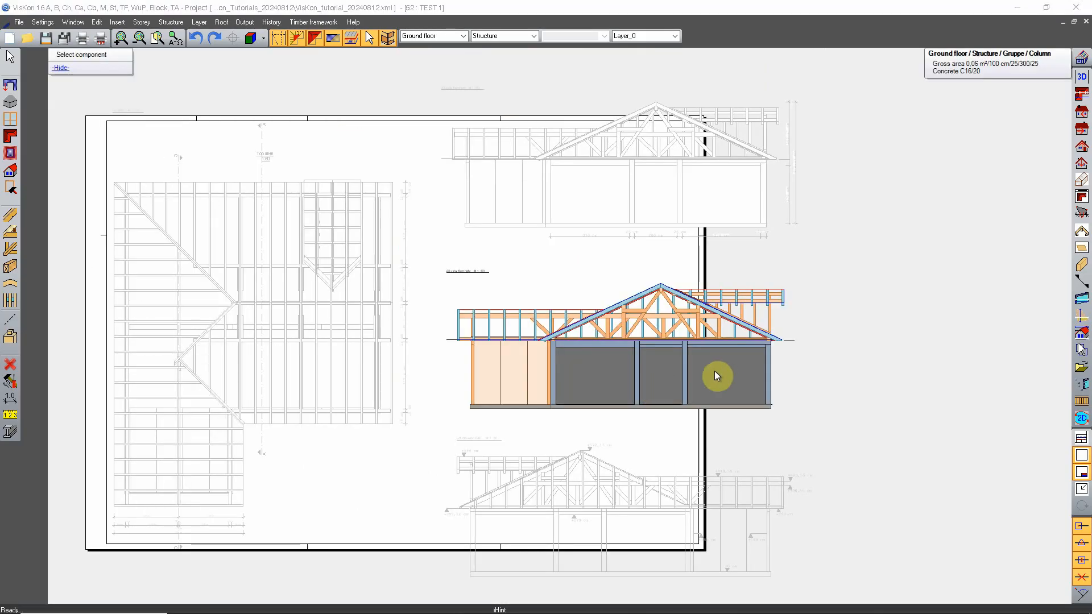
right_click(620, 356)
left_click(705, 537)
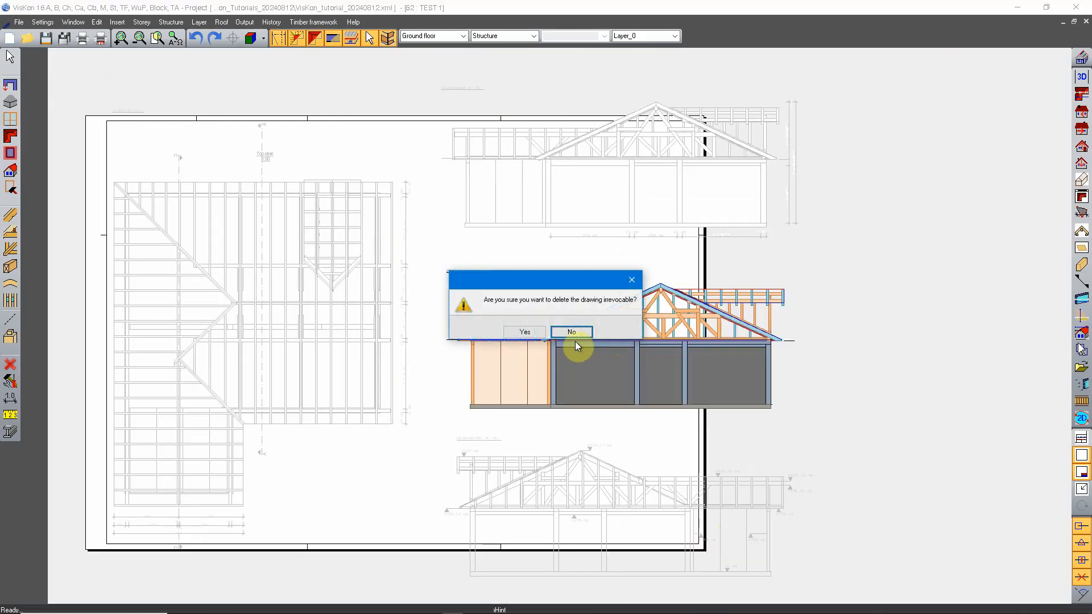
left_click(531, 342)
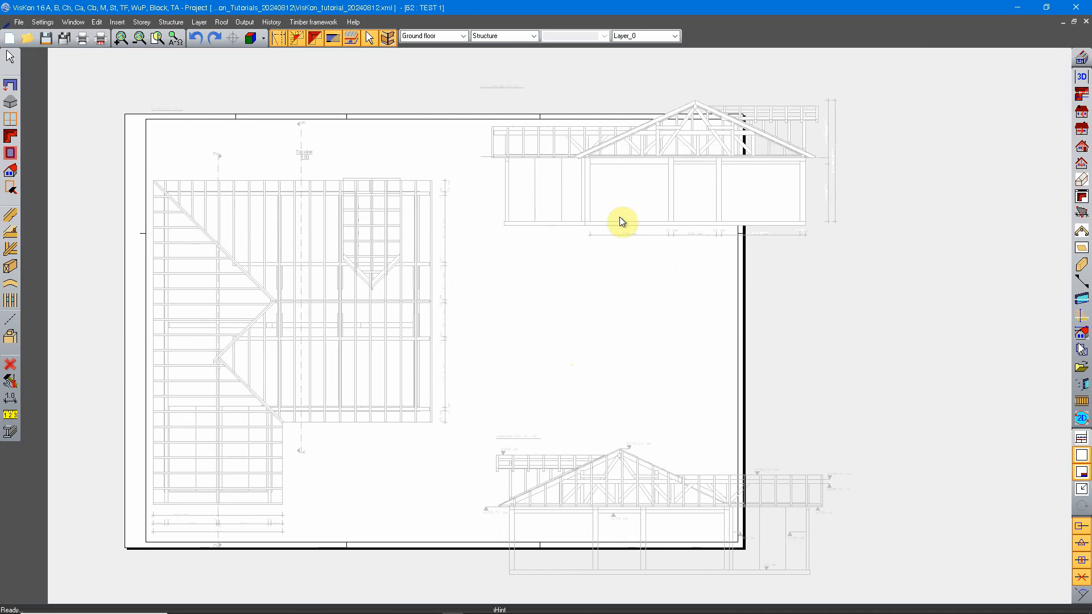
Activate the remaining dimensioned 2D view from right at the sheet's upper edge
scroll(596, 346, "down", 2)
scroll(627, 432, "up", 2)
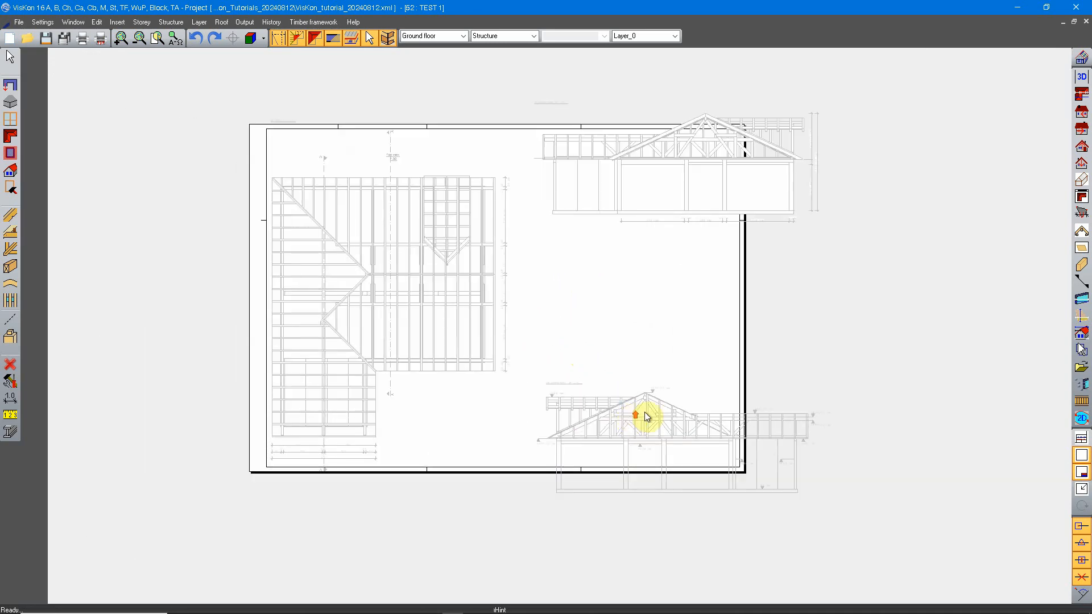
scroll(644, 362, "up", 1)
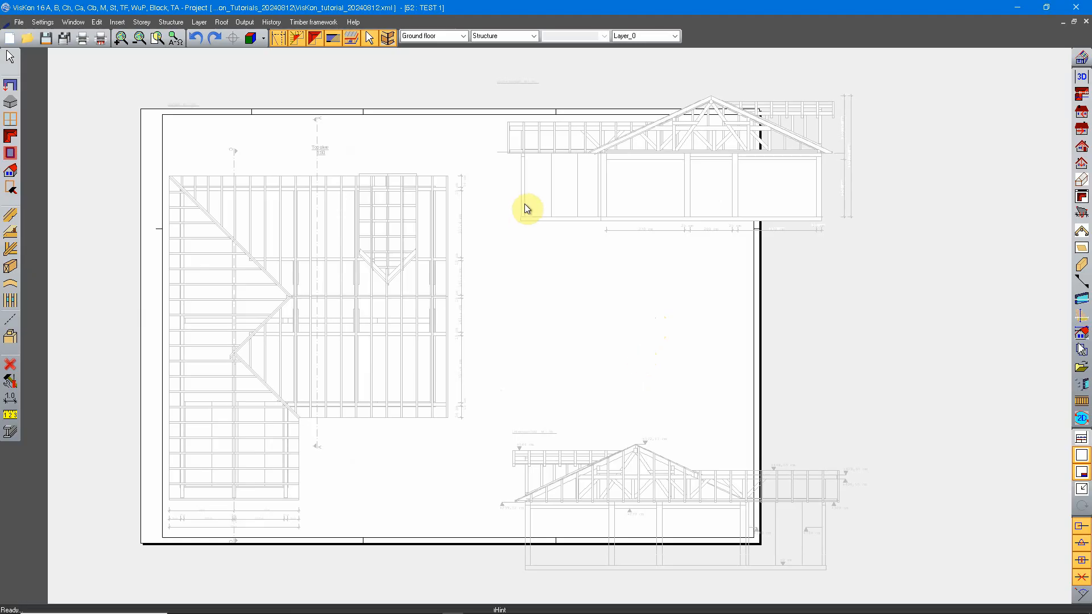
right_click(567, 202)
left_click(715, 162)
middle_click_drag(691, 204, 667, 260)
Move the dimensioned 2D view from right down to just above the section drawing, using its lower right corner as reference point
right_click(625, 229)
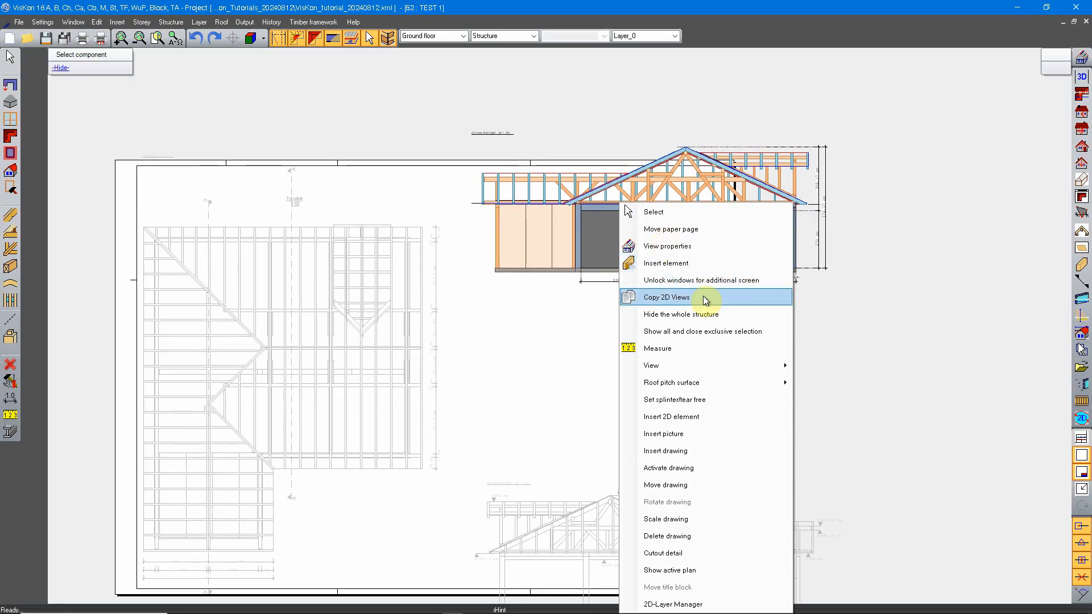
left_click(703, 486)
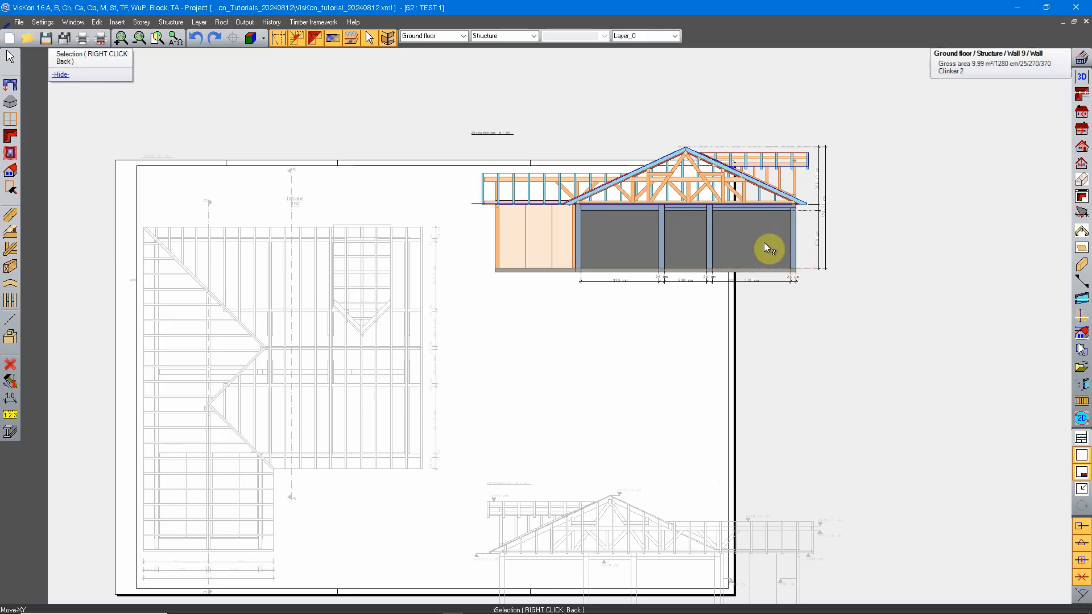
left_click(759, 222)
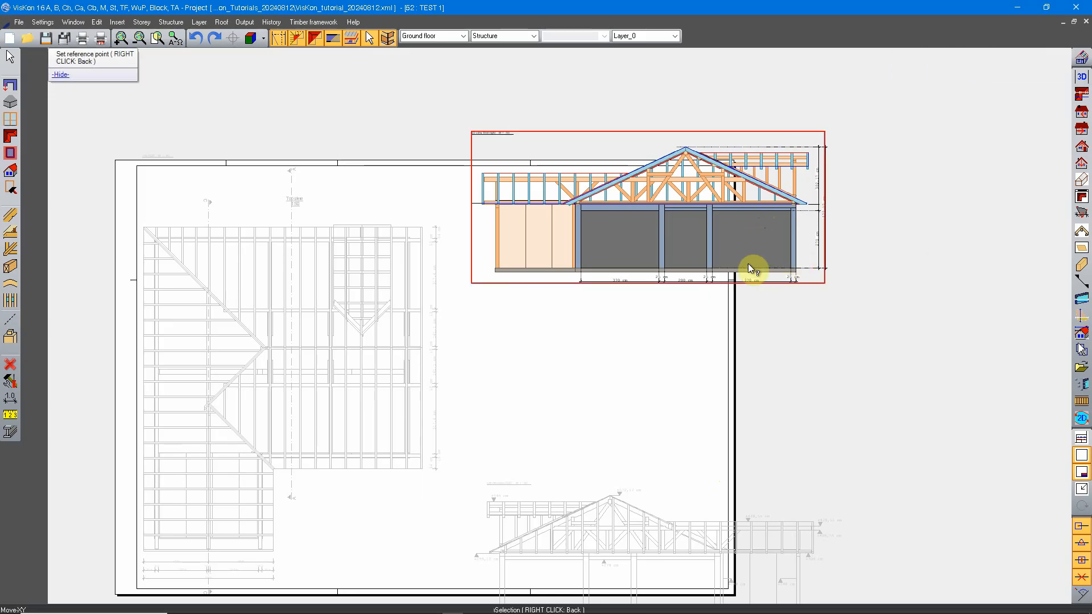
left_click(812, 281)
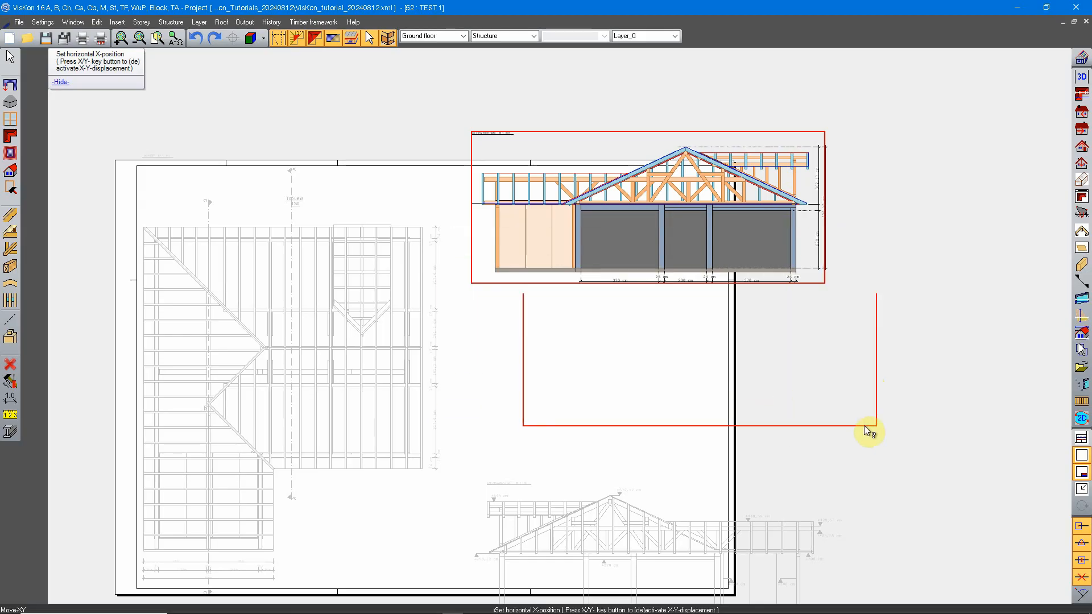
left_click(801, 459)
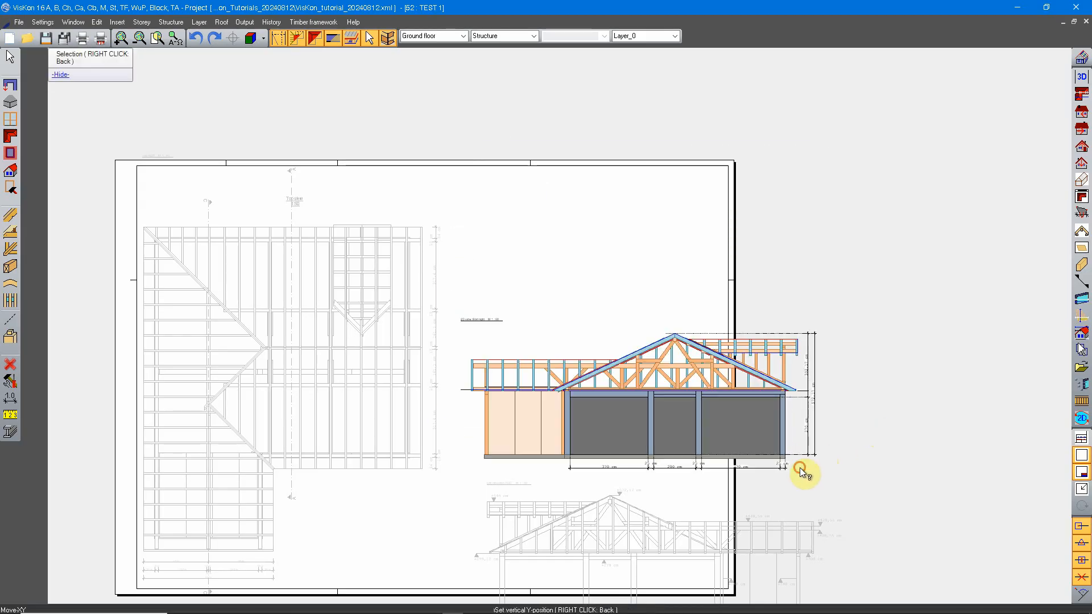
left_click(799, 467)
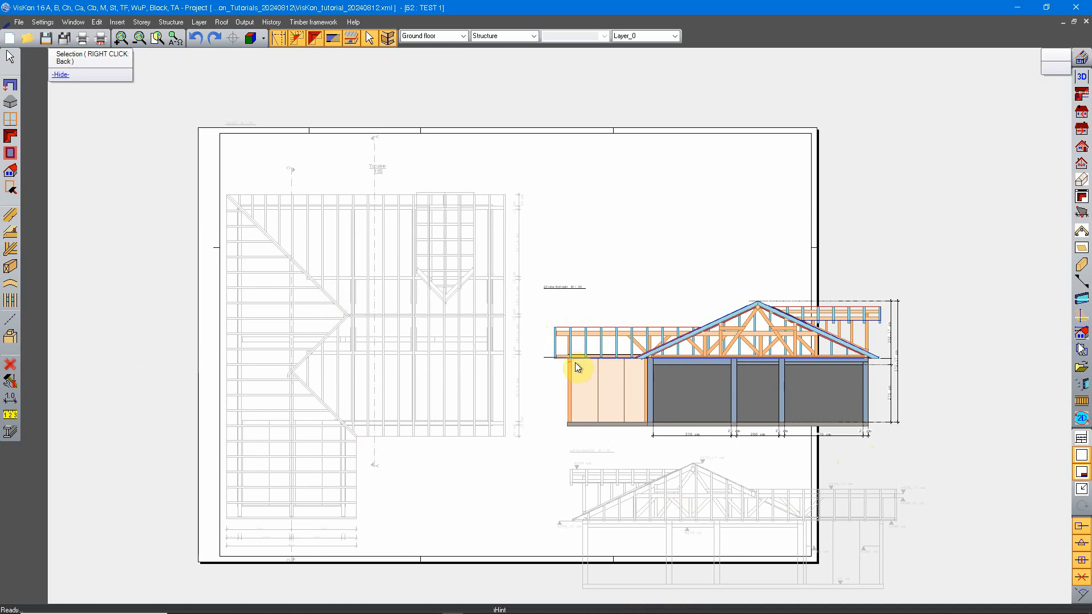
Show the active plan so that all drawings on the sheet are displayed in full colour
right_click(588, 226)
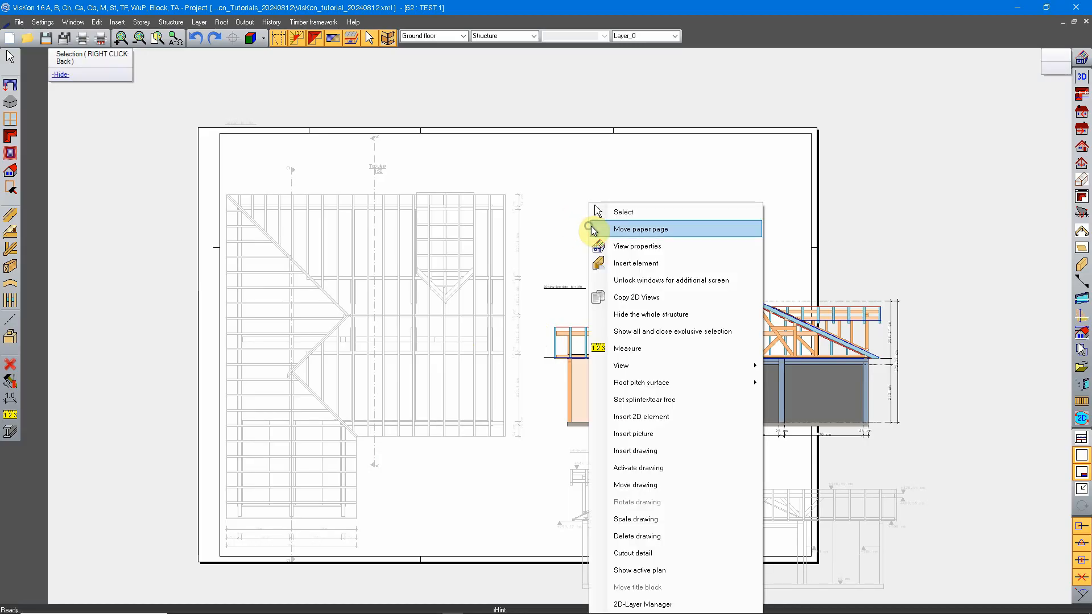
left_click(706, 564)
scroll(597, 324, "down", 3)
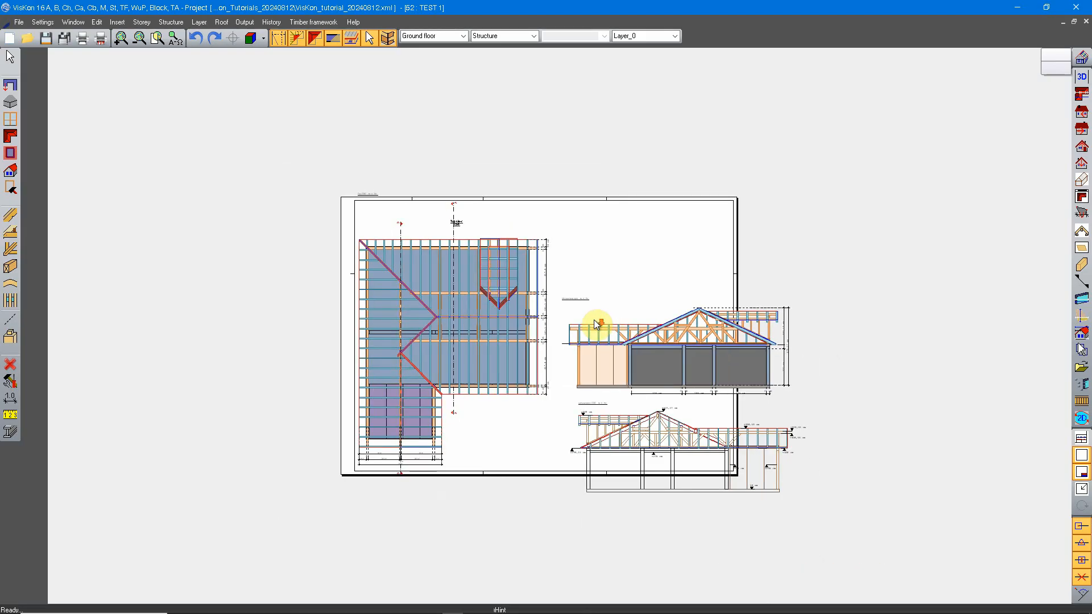
scroll(657, 353, "up", 2)
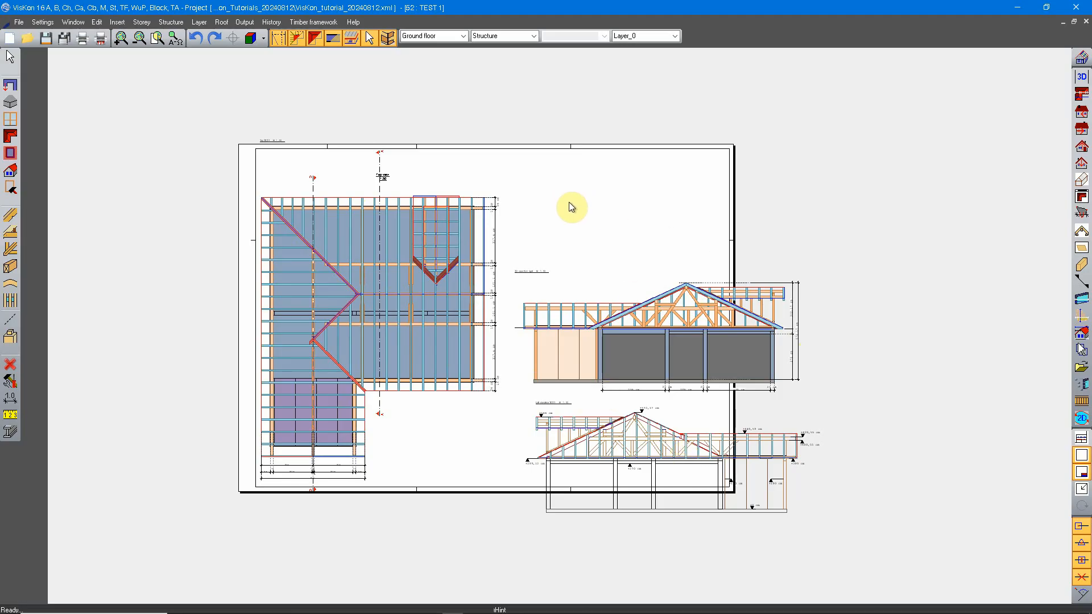
Open the sheet's paper format settings and choose the KONICA MINOLTA C364e as printer
right_click(562, 183)
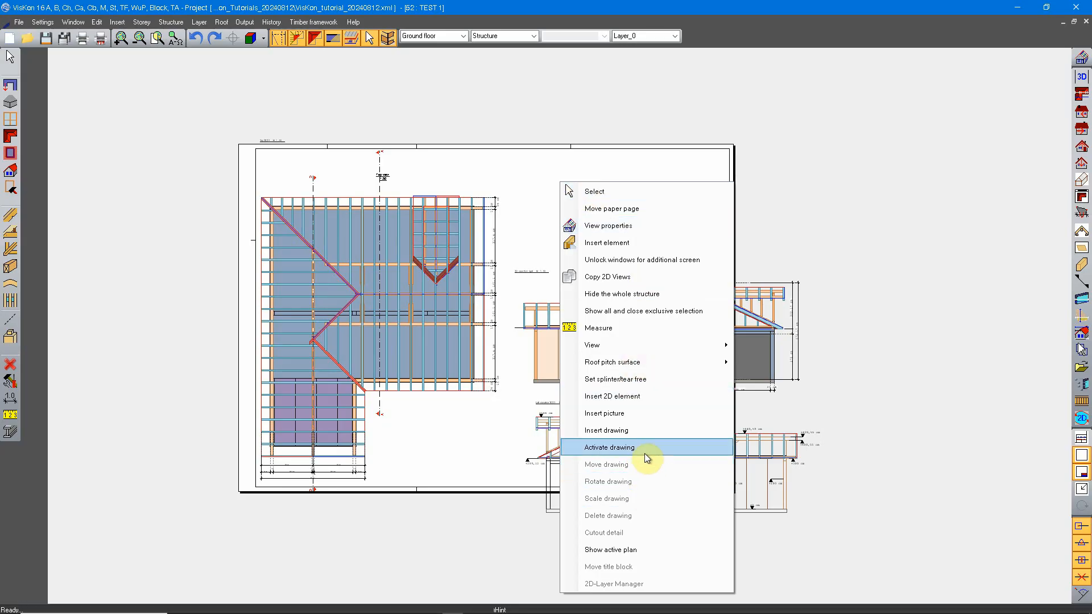
mouse_move(646, 344)
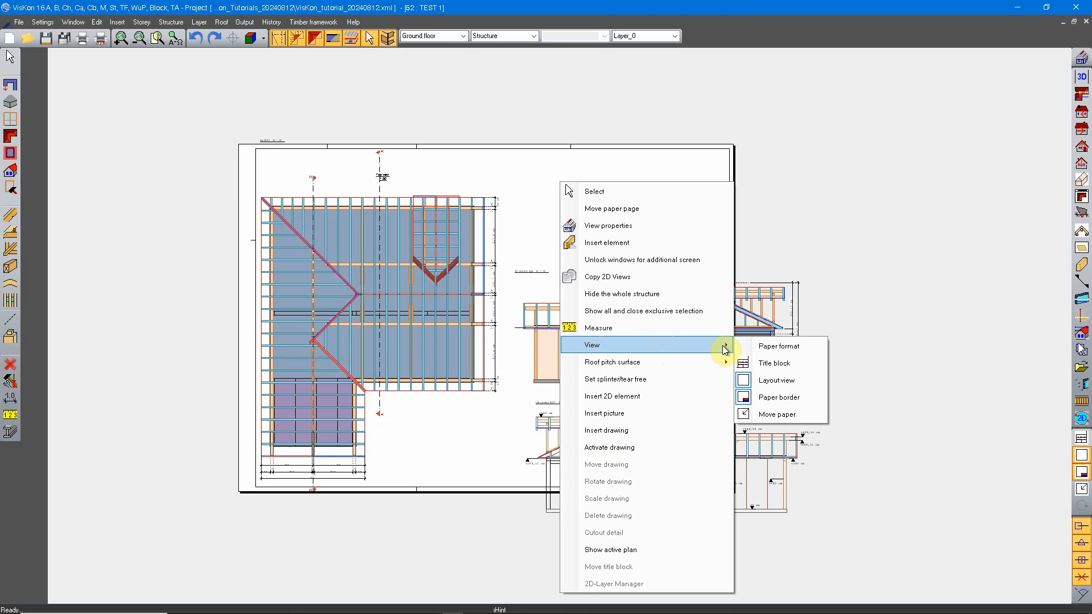
left_click(774, 348)
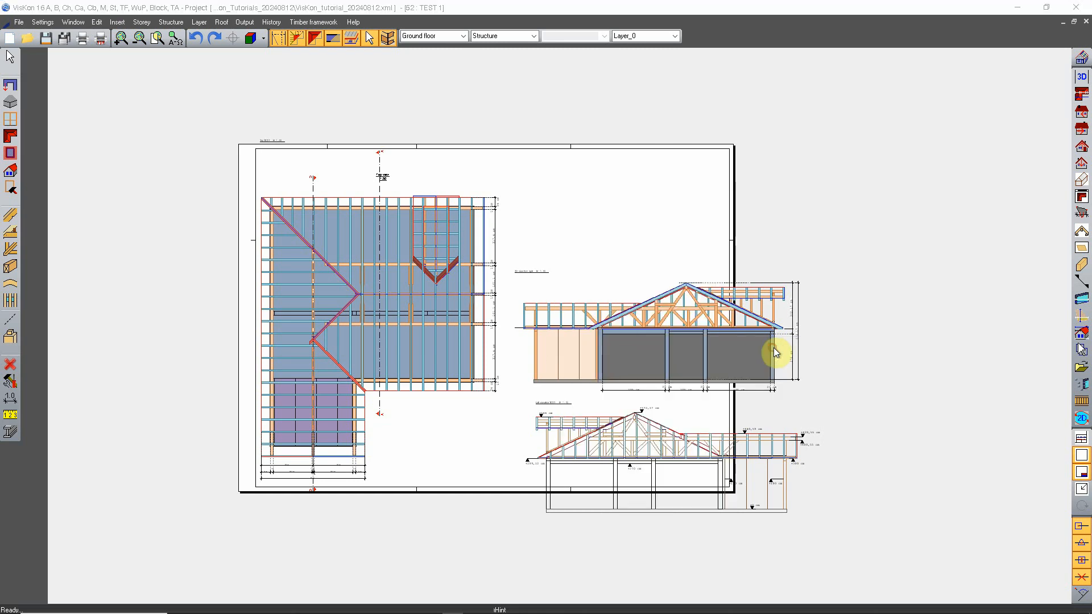
mouse_move(594, 192)
left_mouse_down()
mouse_move(586, 179)
mouse_move(611, 222)
mouse_move(595, 203)
left_mouse_up()
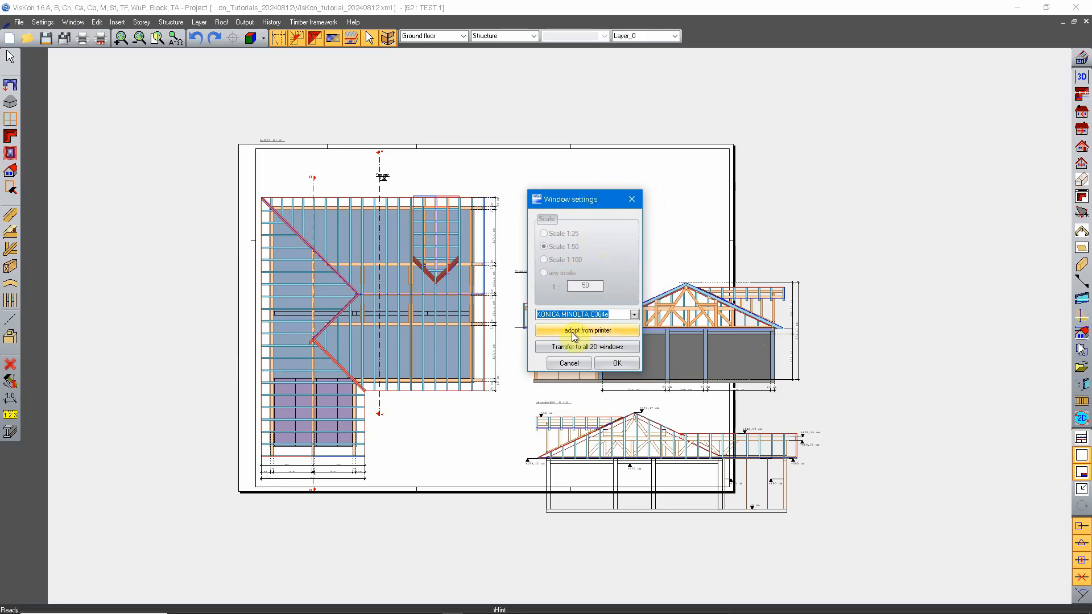
left_click(633, 315)
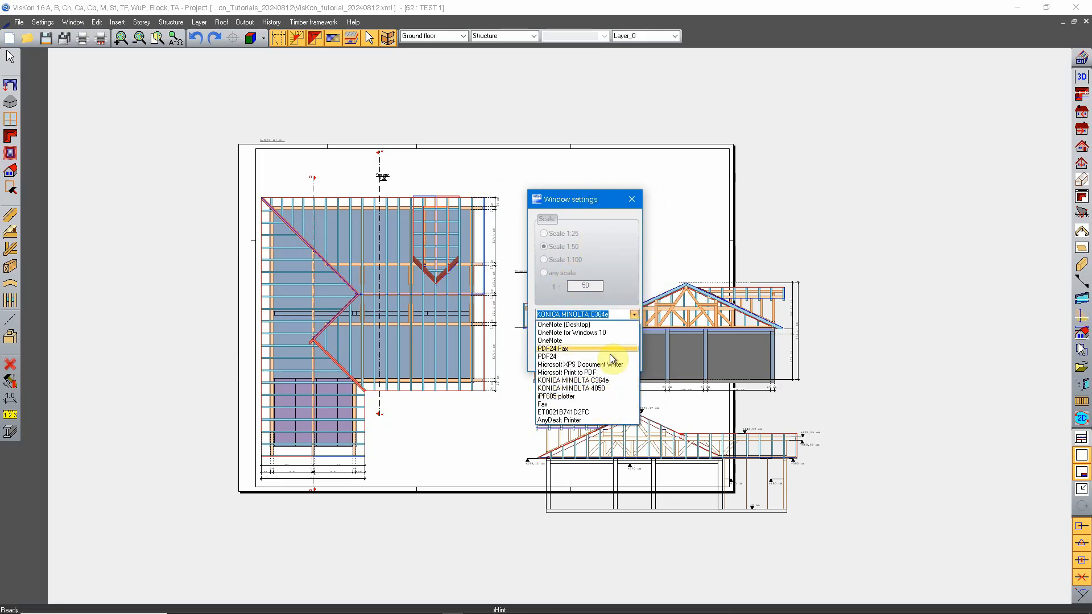
left_click(609, 380)
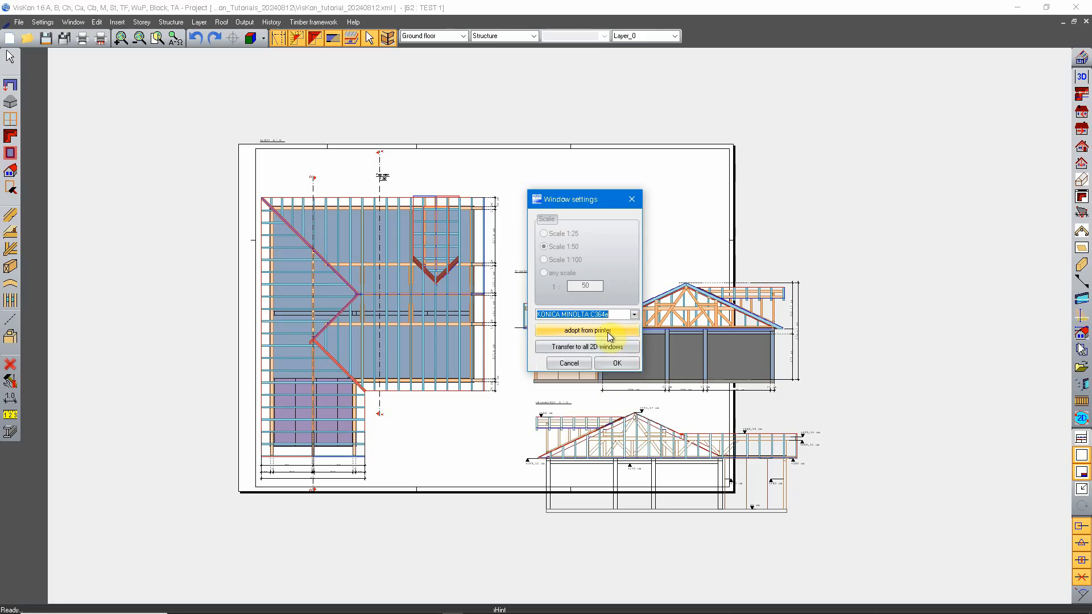
Examine the paper sizes the KONICA MINOLTA C364e offers in its page setup, and leave without changing anything
left_click(576, 329)
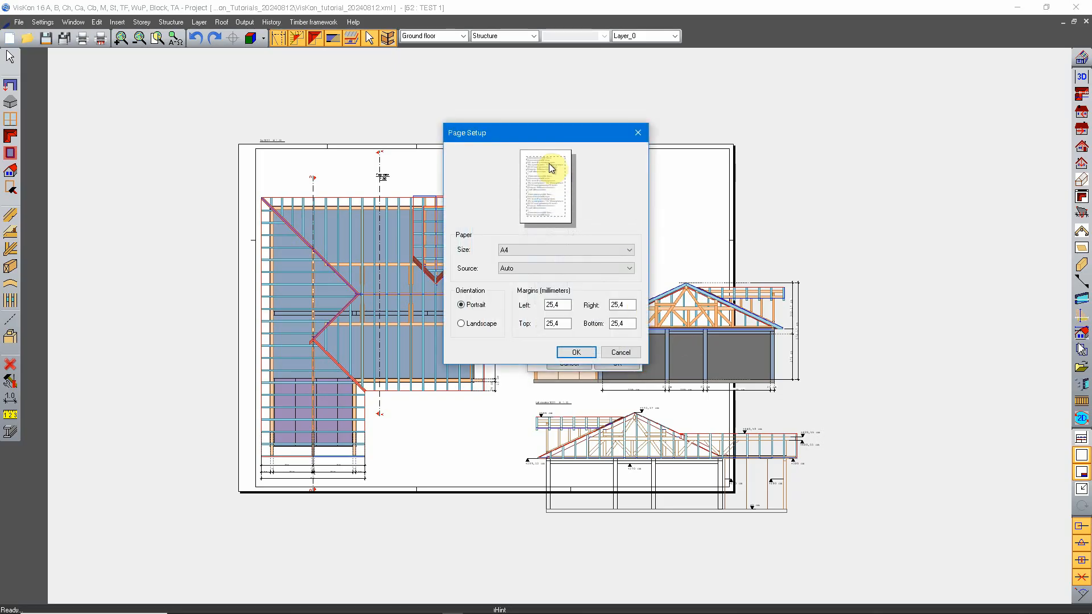
left_click_drag(557, 128, 603, 202)
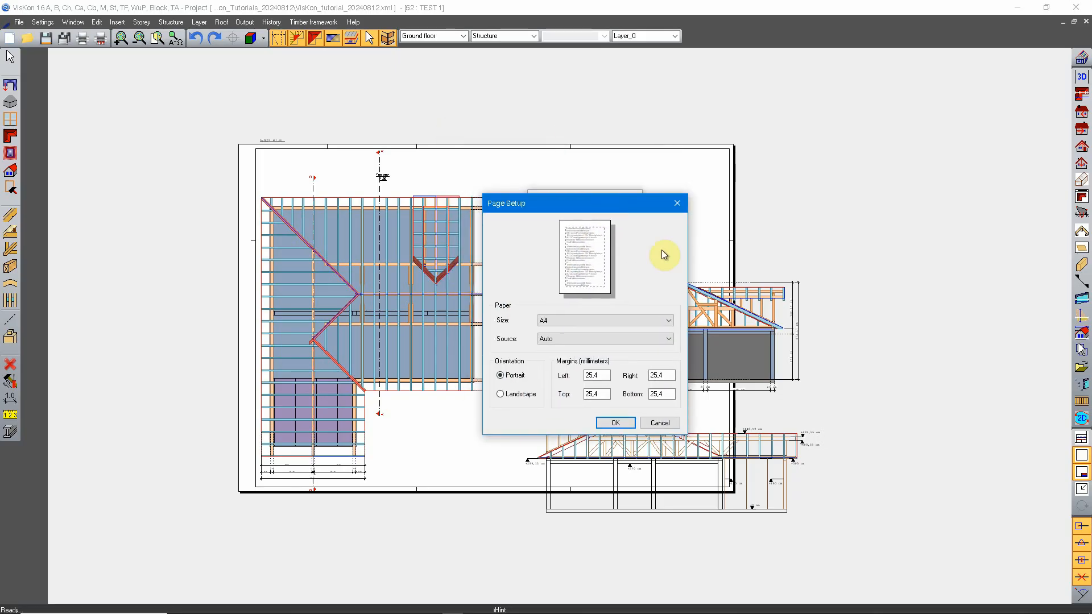
left_click(667, 323)
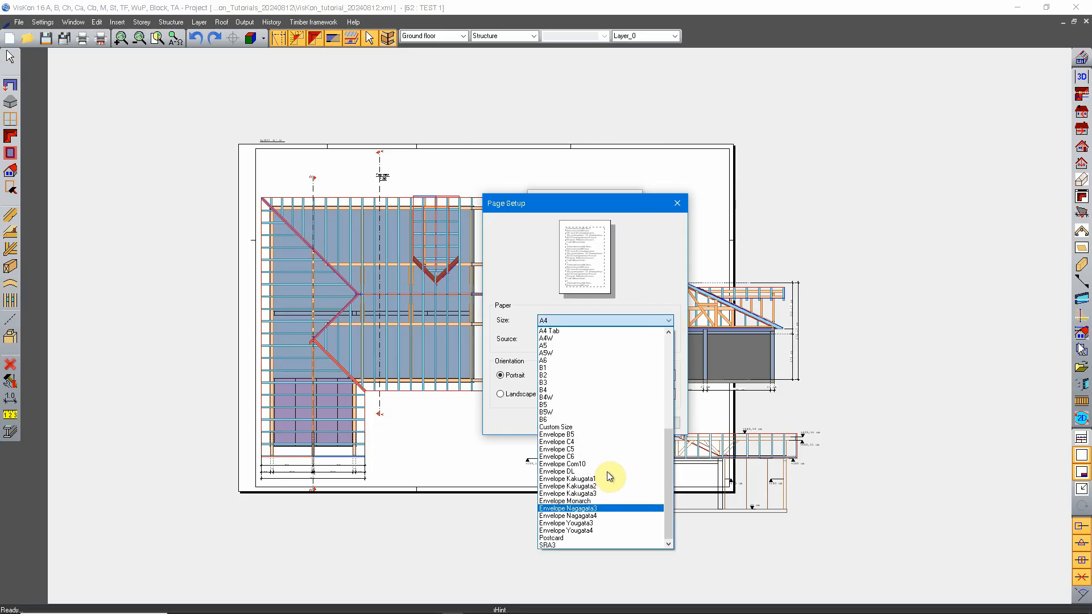
scroll(603, 483, "down", 6)
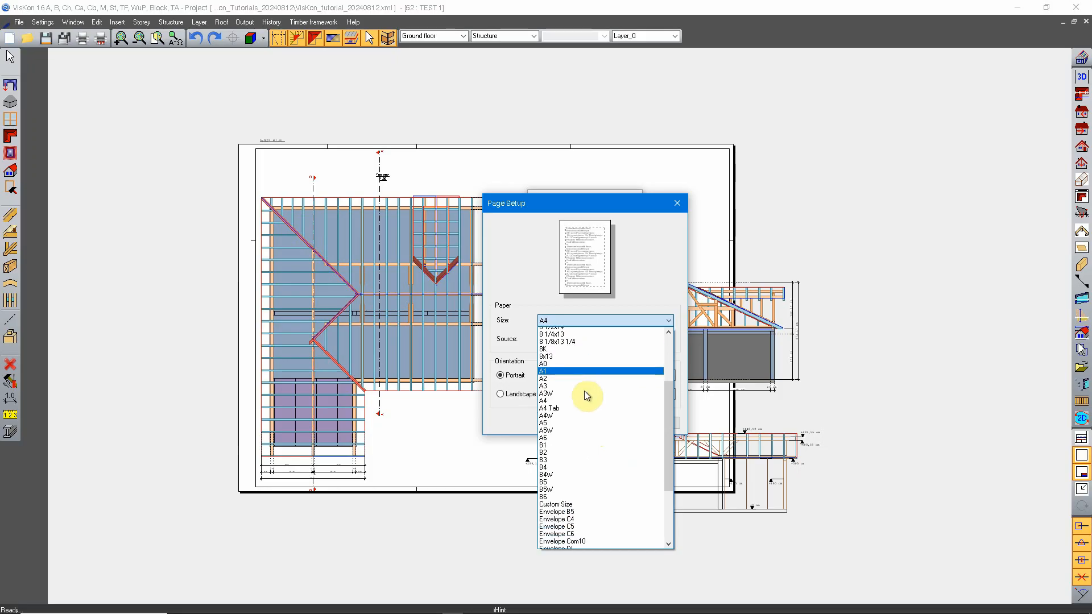
scroll(590, 483, "up", 4)
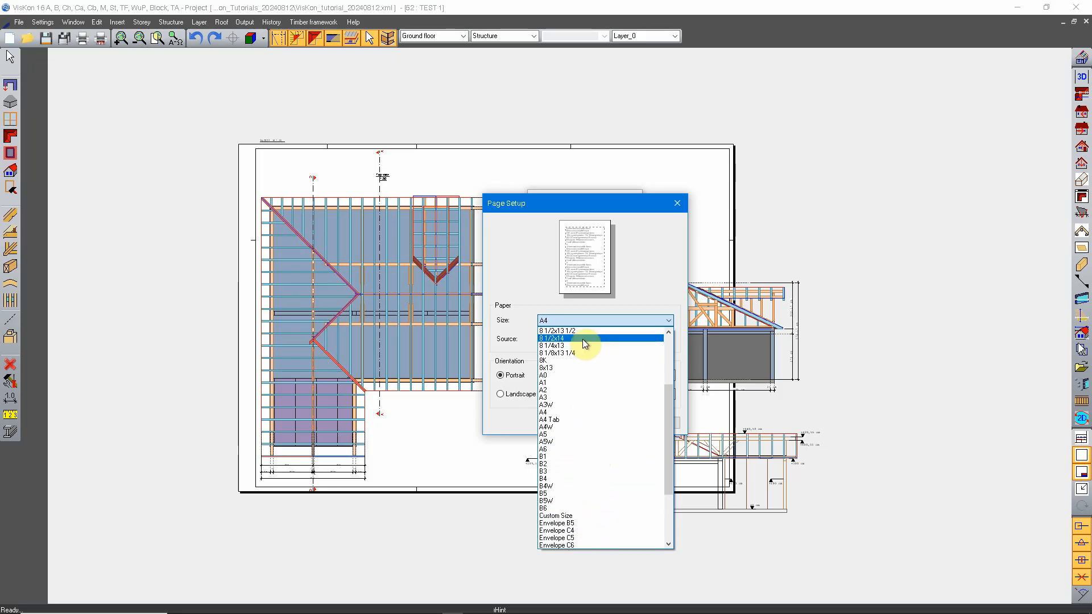
scroll(589, 474, "down", 4)
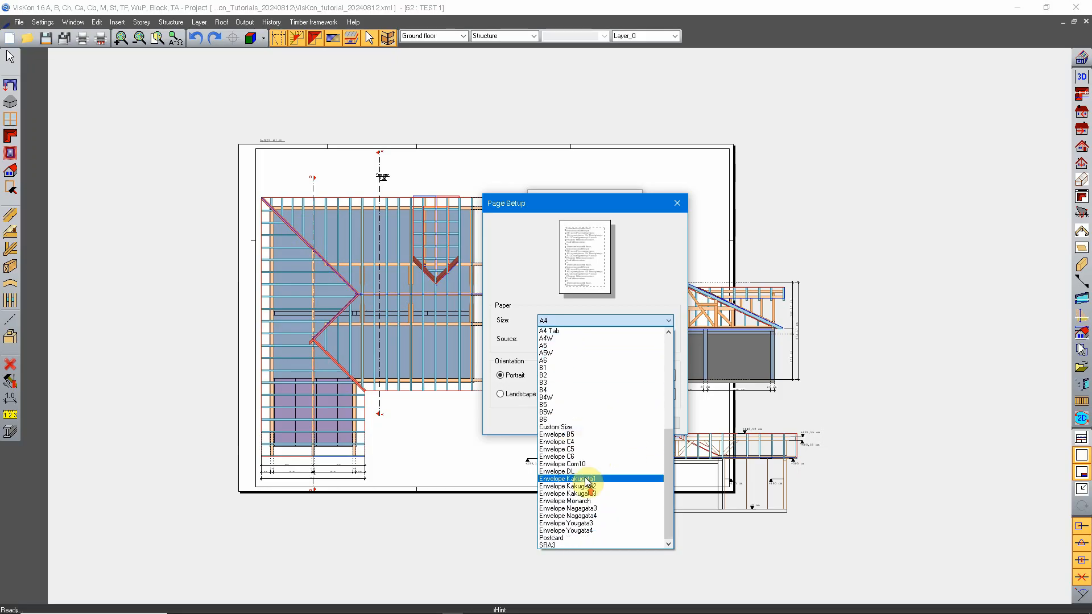
left_click(664, 320)
left_click(659, 424)
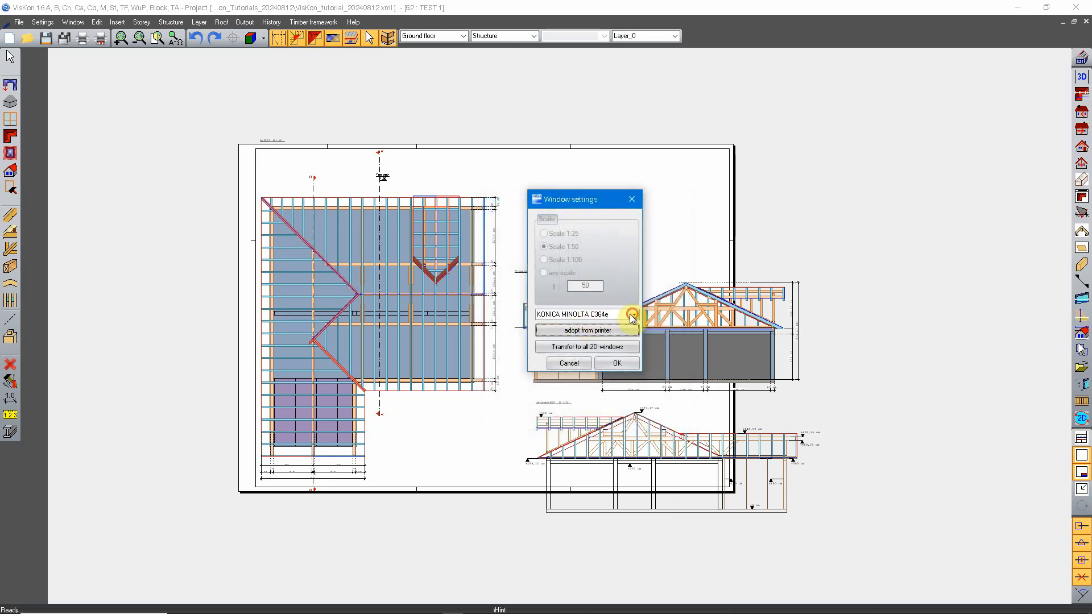
Select the iPF605 plotter as printer and adopt the page settings from it
left_click(633, 315)
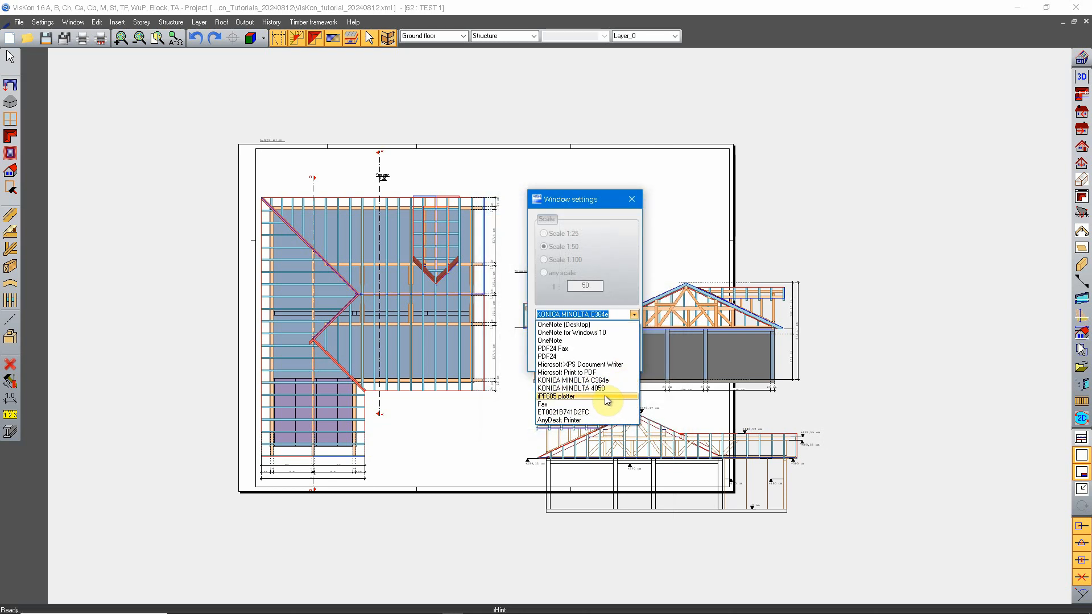
left_click(550, 398)
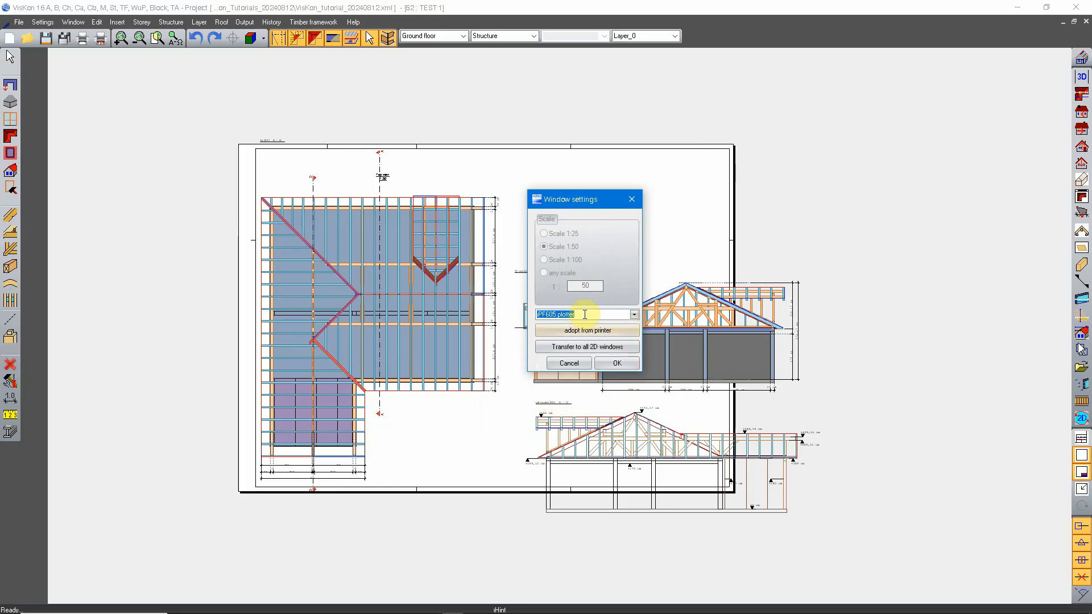
left_click(574, 332)
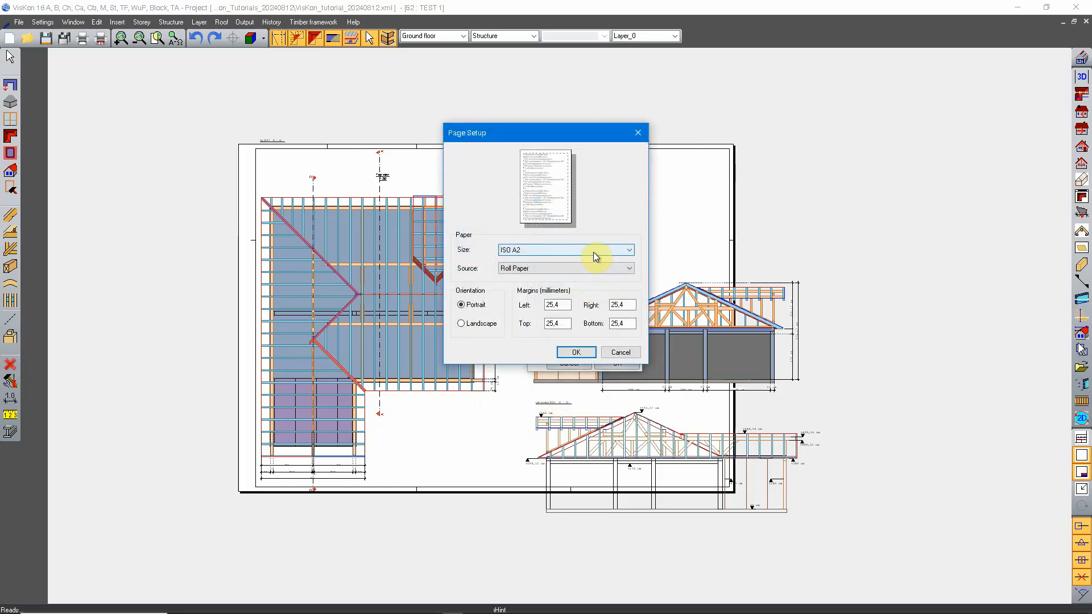
Set the plotter's paper size to A1+ in landscape orientation
left_click(594, 251)
scroll(571, 410, "up", 10)
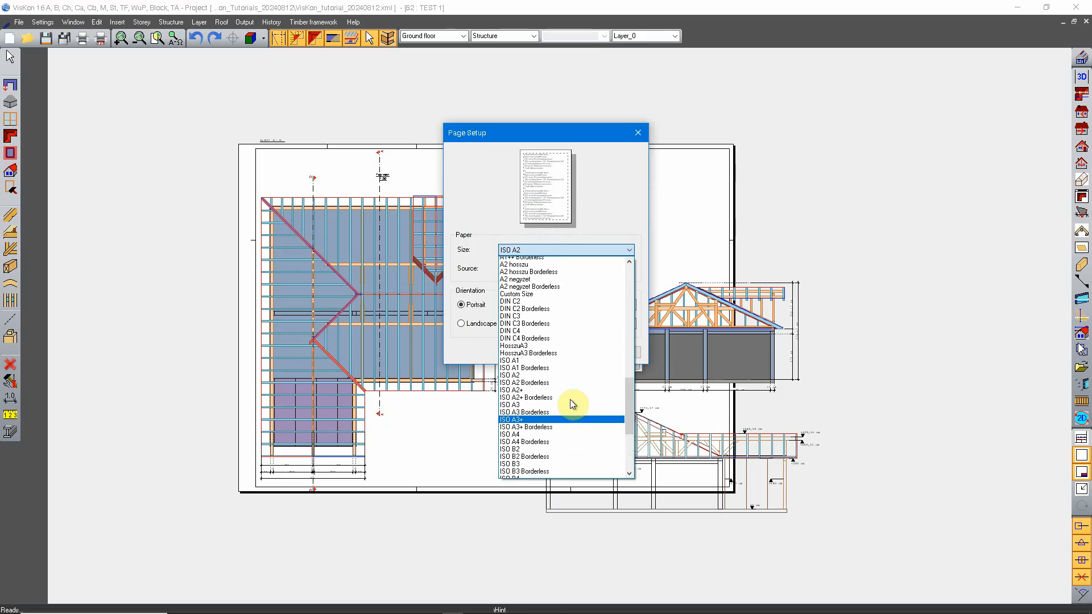
scroll(577, 393, "up", 3)
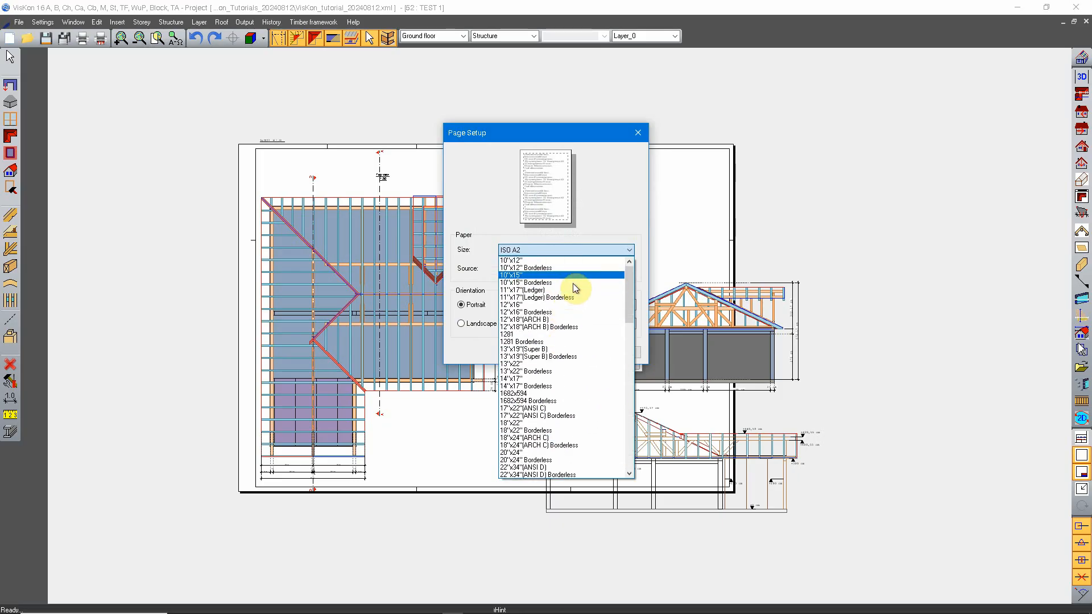
scroll(580, 401, "down", 10)
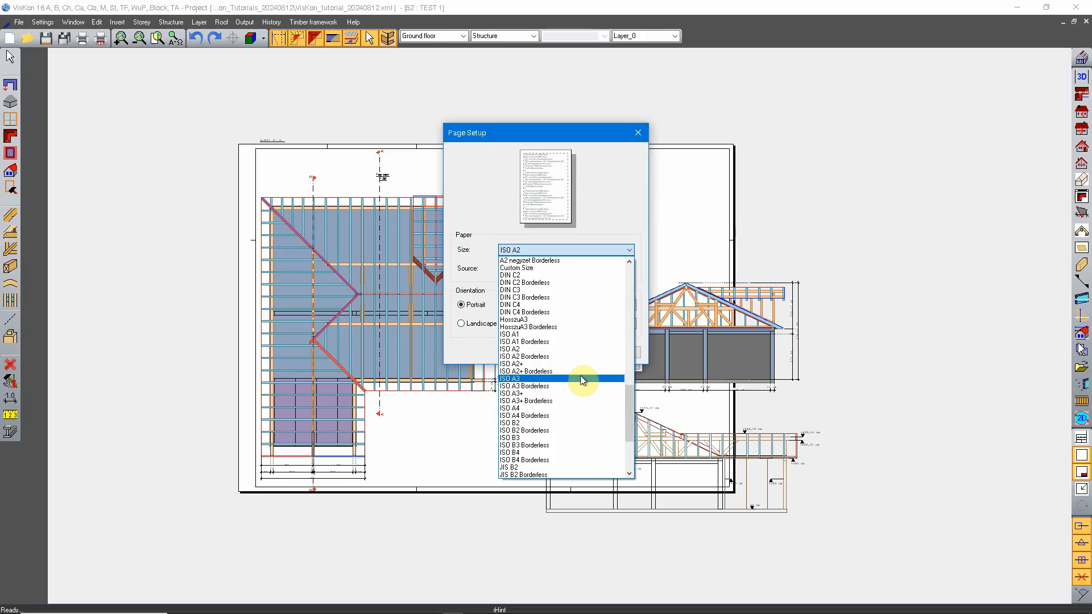
left_click(626, 250)
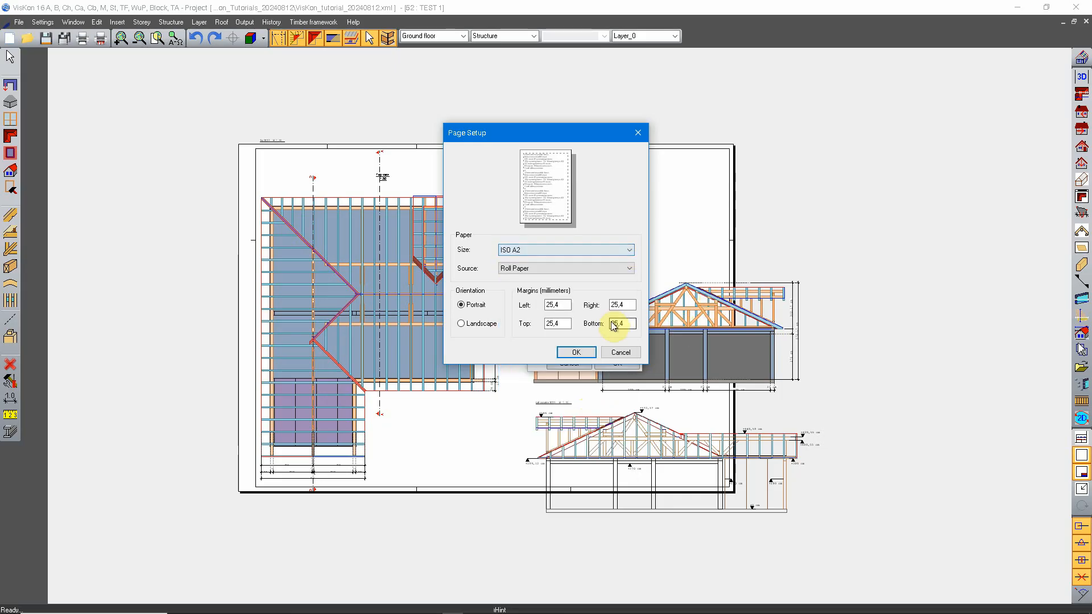
left_click(629, 250)
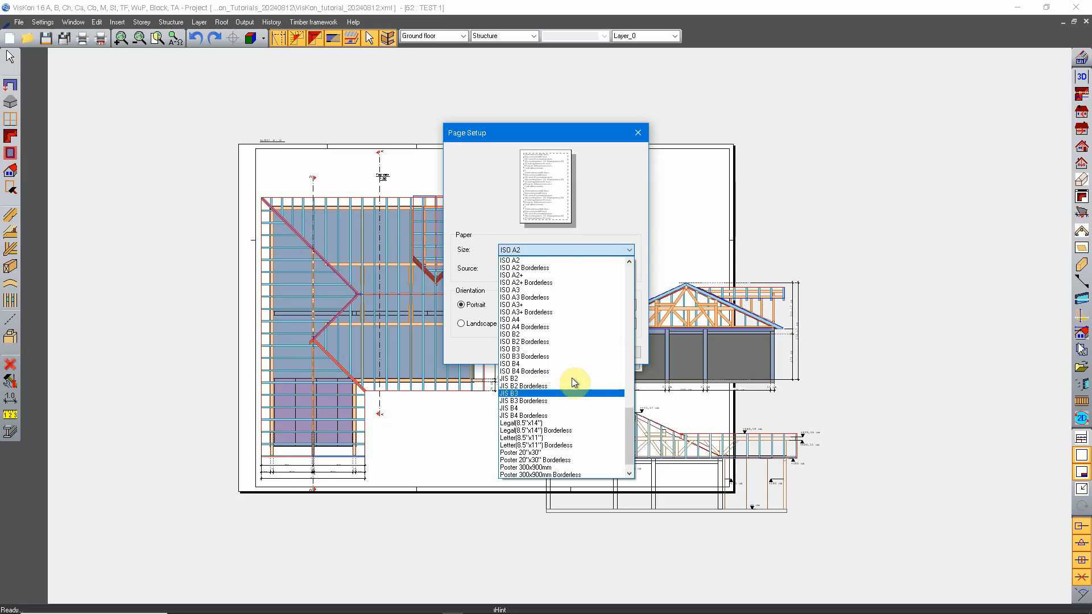
scroll(584, 405, "up", 3)
scroll(584, 404, "up", 7)
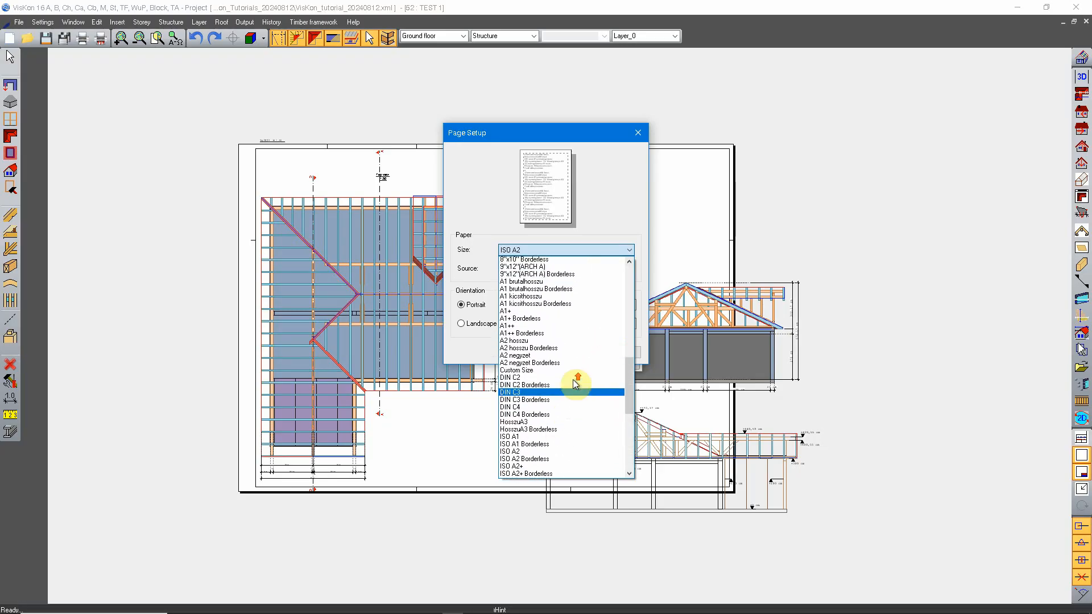
left_click(512, 341)
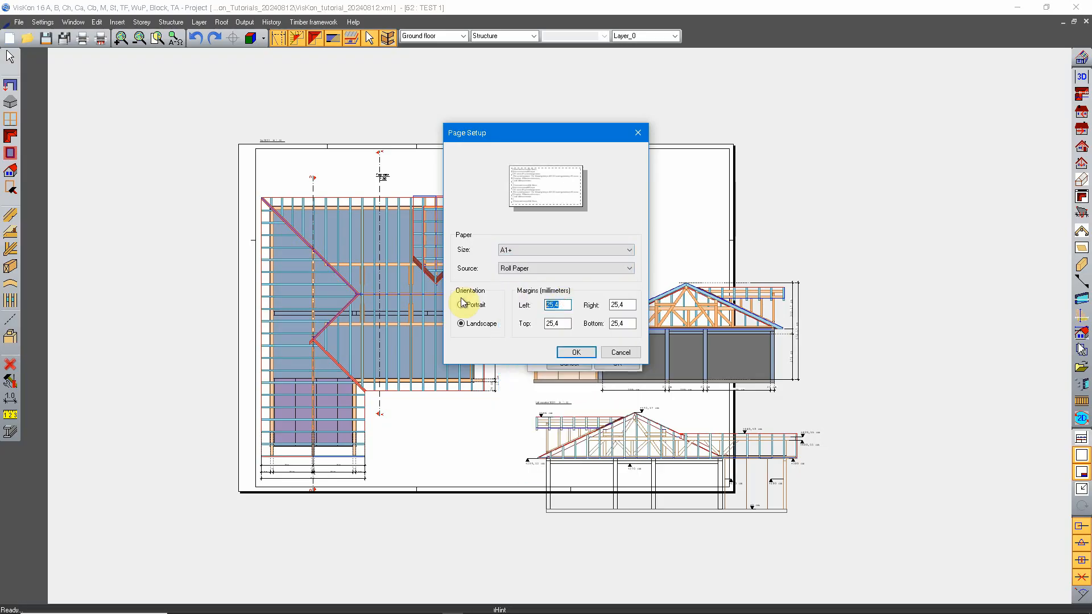
Set the page margins to 20 mm at the left and 5 mm on the other three sides, and confirm the page setup
type("20")
key("Tab")
type("5")
key("Tab")
type("5")
key("Tab")
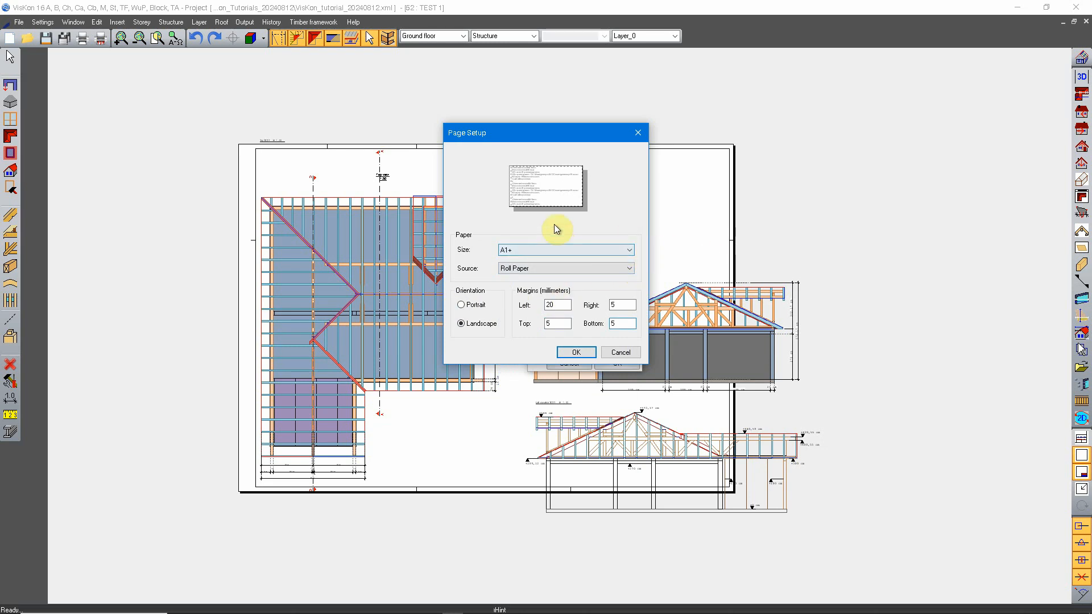
key("Return")
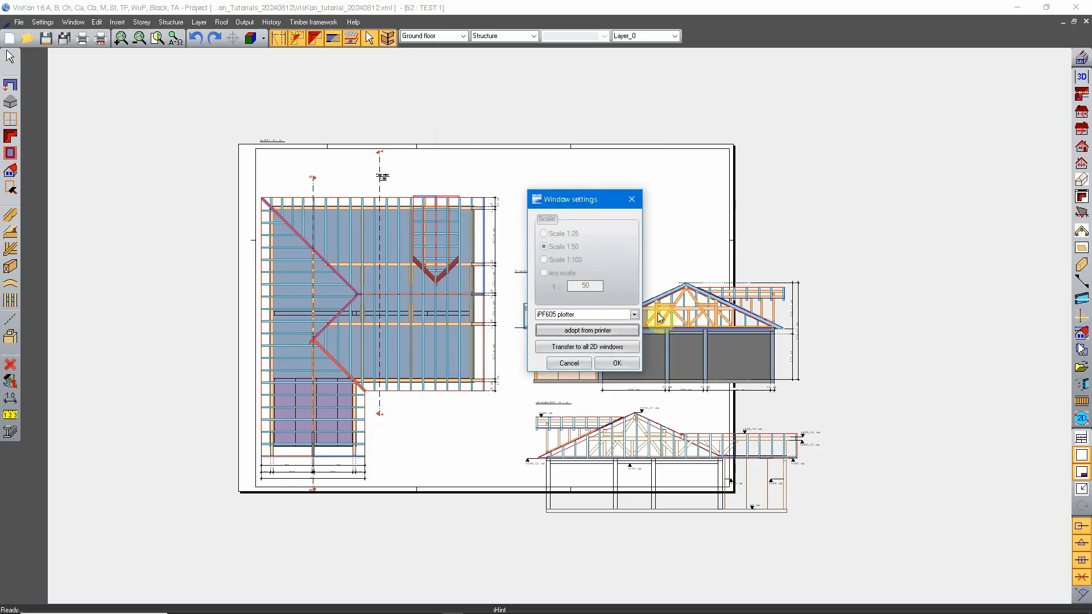
Review the plotter's paper sizes again, keep A1+, and apply the format to the sheet
left_click(628, 330)
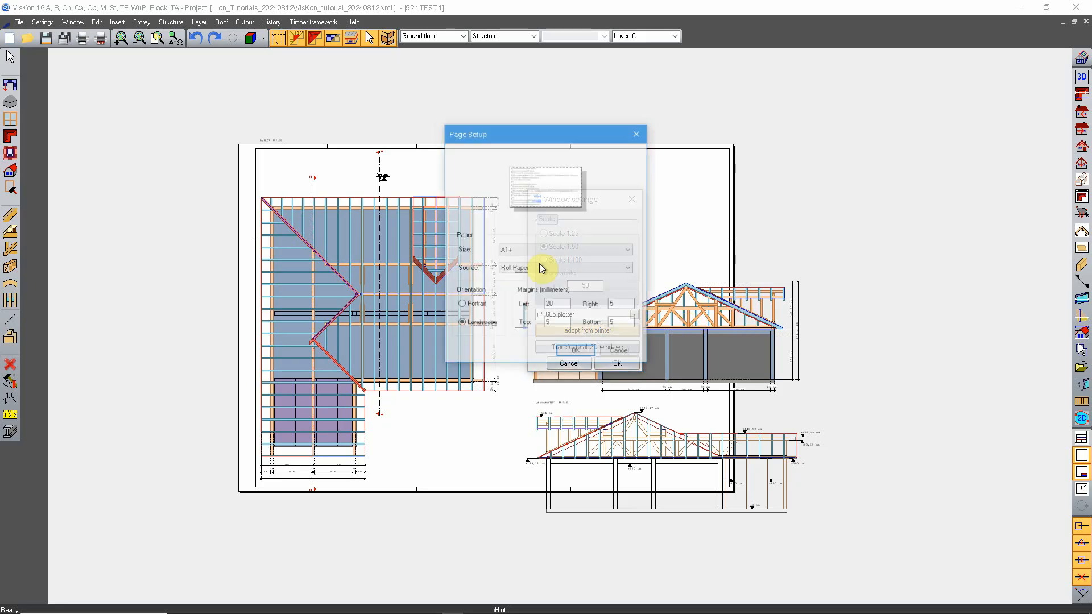
left_click(578, 251)
scroll(571, 399, "down", 8)
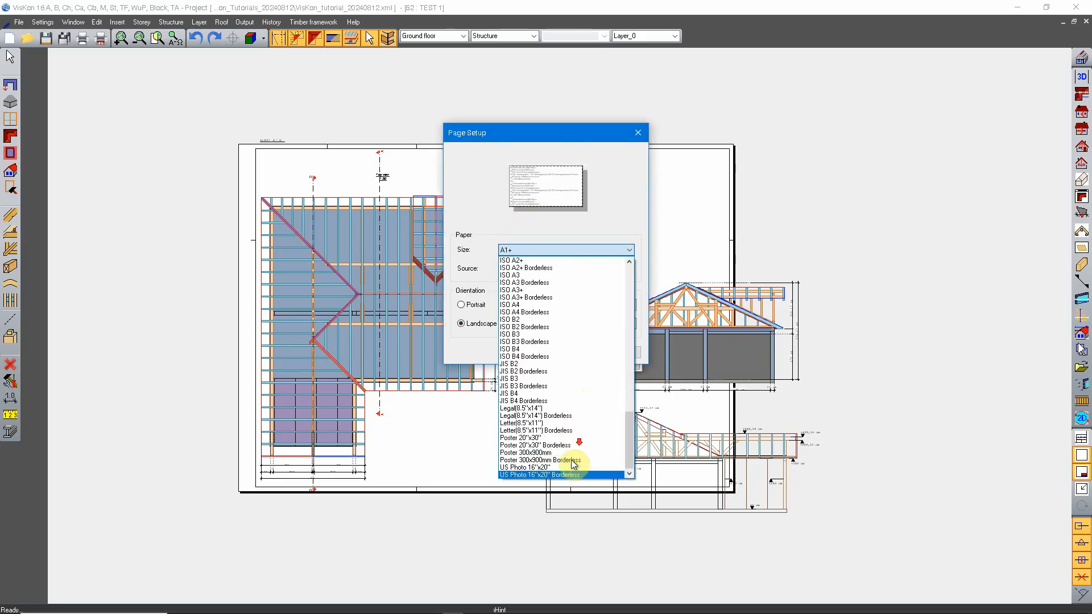
scroll(574, 444, "up", 8)
scroll(558, 330, "up", 5)
left_click(598, 250)
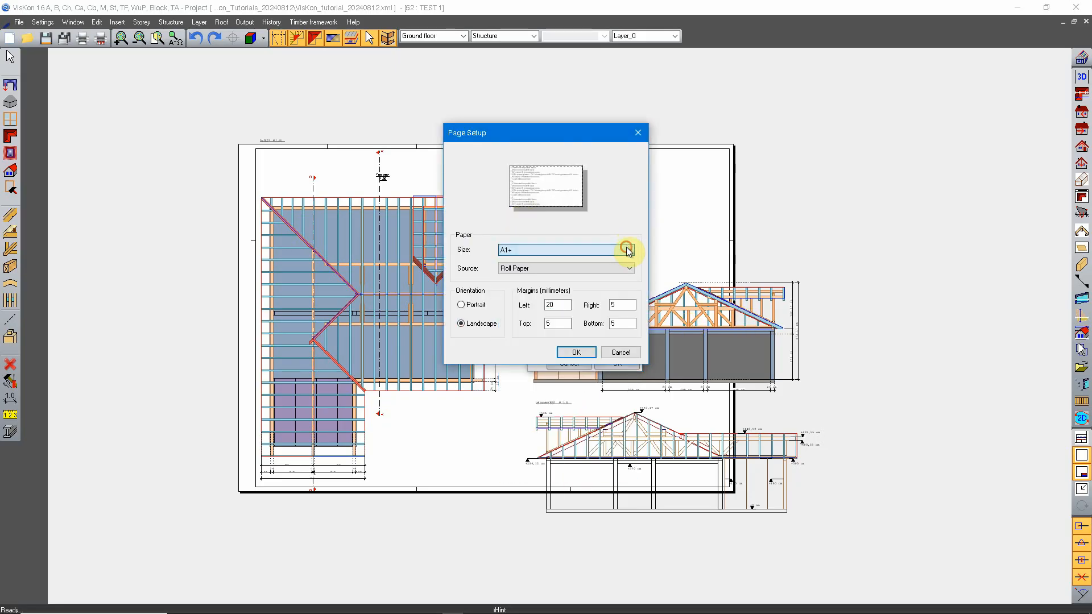
left_click(576, 352)
left_click(602, 363)
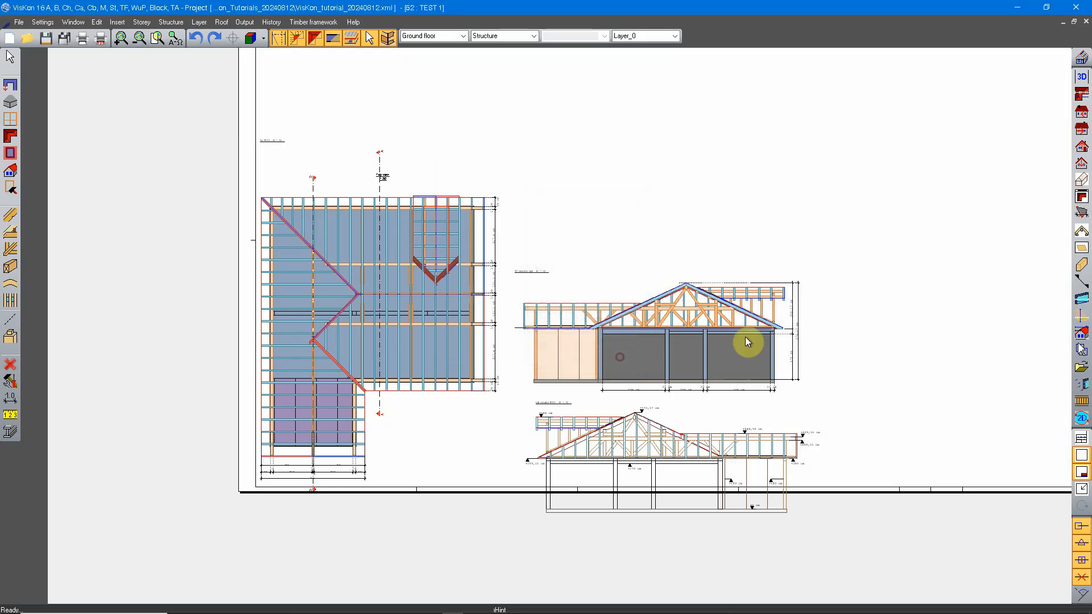
Activate the dimensioned 2D view from right that lies above the section drawing
scroll(636, 295, "down", 4)
middle_click_drag(703, 300, 685, 342)
scroll(586, 386, "up", 3)
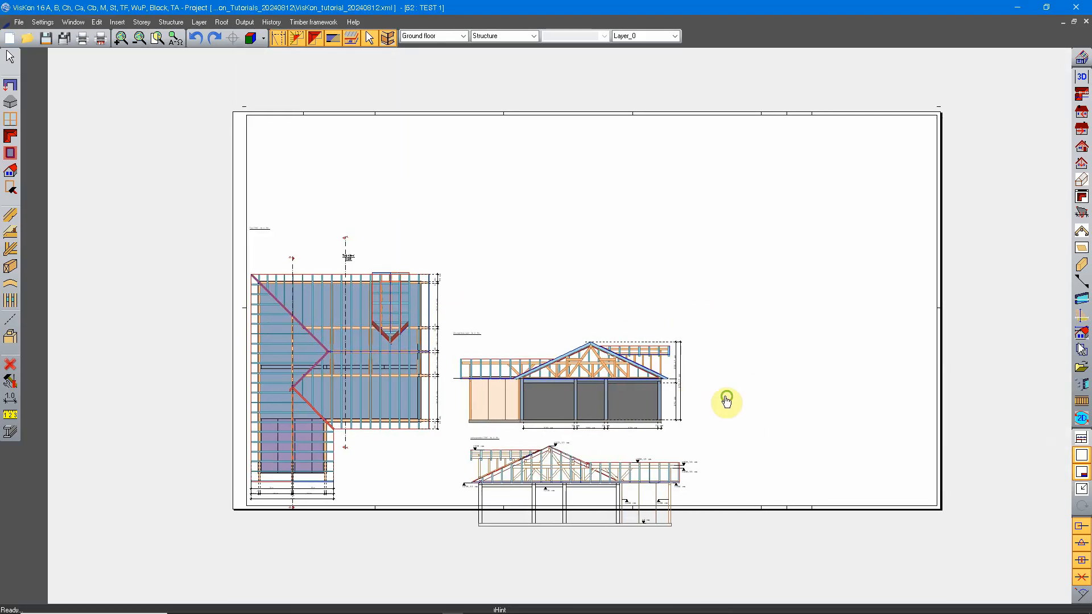
middle_click_drag(726, 402, 701, 381)
left_click(443, 343)
middle_click_drag(444, 347, 458, 363)
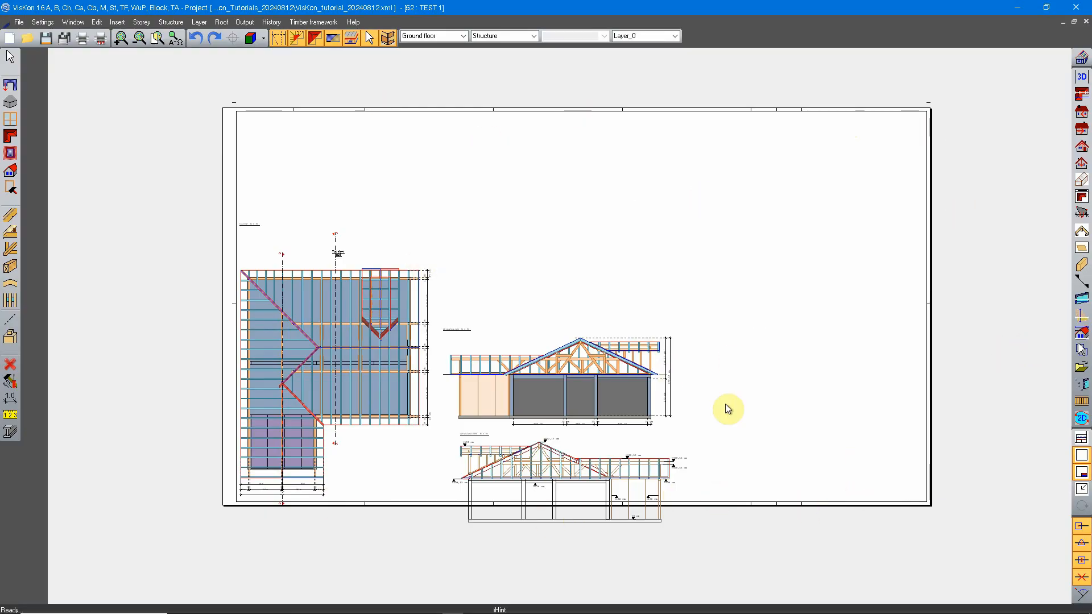
middle_click_drag(490, 338, 661, 263)
right_click(524, 206)
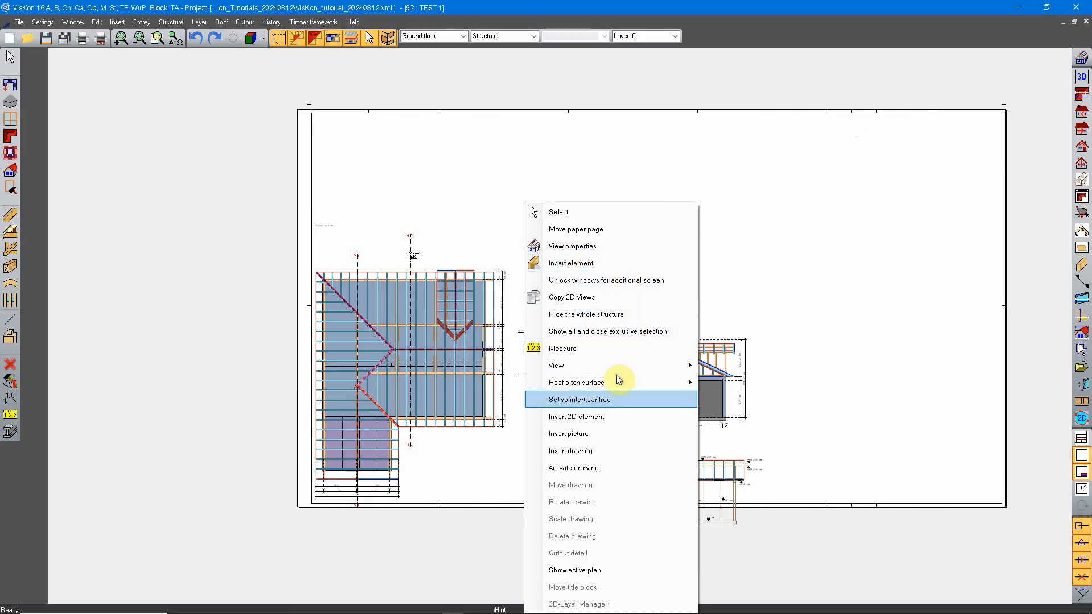
left_click(611, 470)
Move the active dimensioned 2D view straight up on the sheet to leave more space above the section drawing
right_click(654, 370)
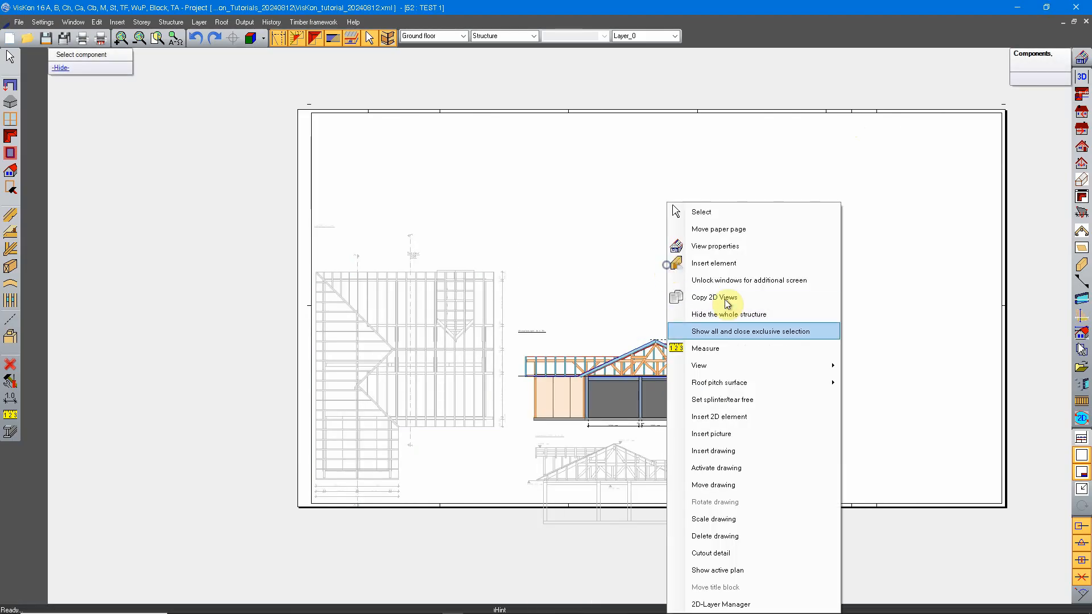
left_click(796, 329)
left_click(650, 370)
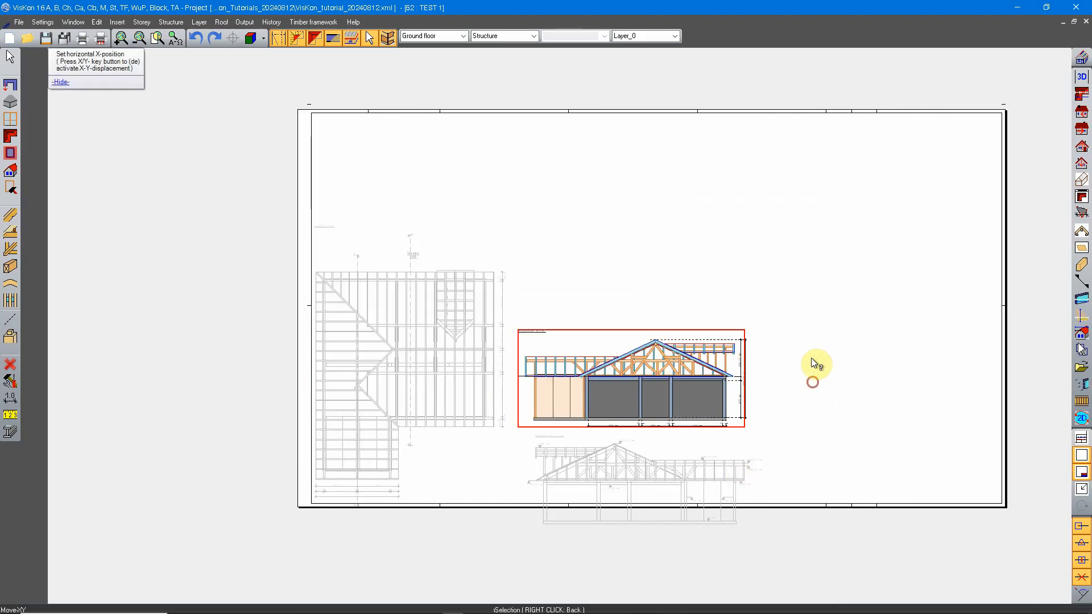
left_click(810, 309)
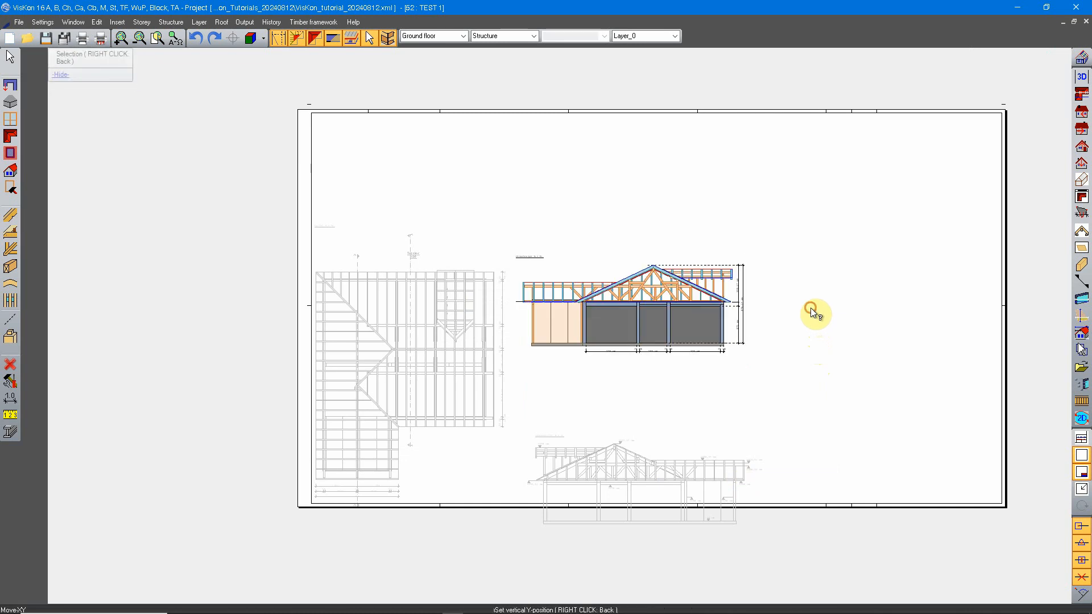
Move the section drawing up inside the sheet frame, close below the 2D view from right
left_click(684, 466)
left_click(785, 464)
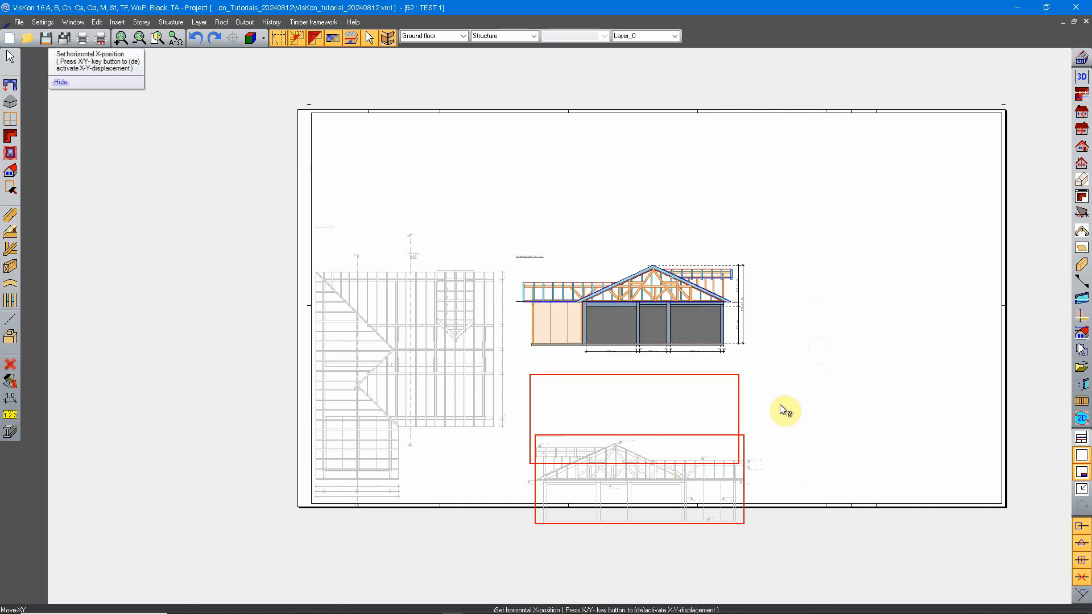
left_click(779, 404)
left_click(780, 404)
Move the top view drawing slightly up so that its dimensions lie inside the sheet frame
left_click(437, 380)
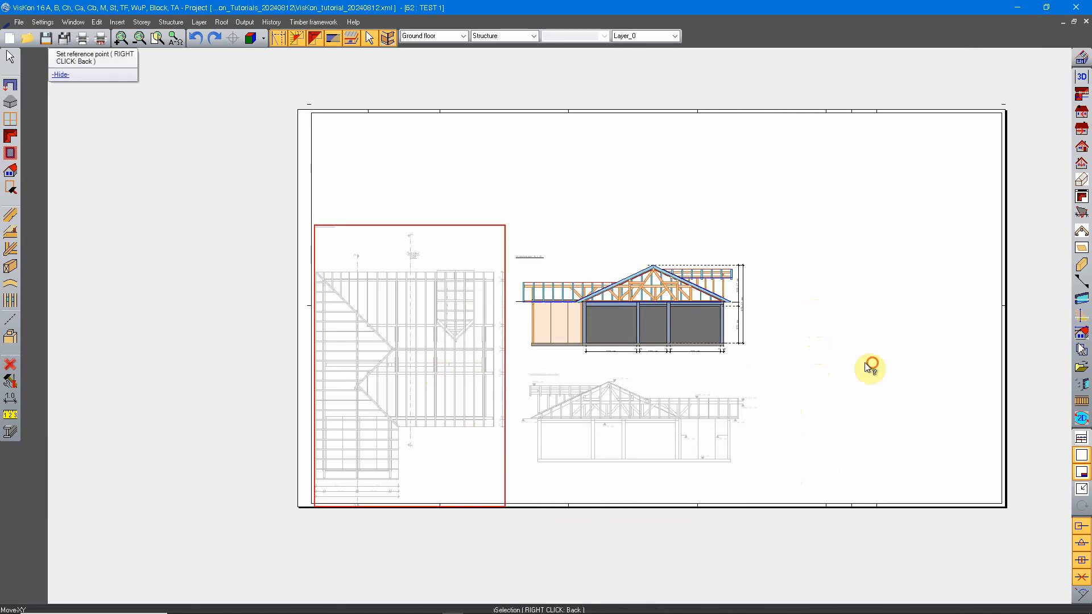
left_click(865, 362)
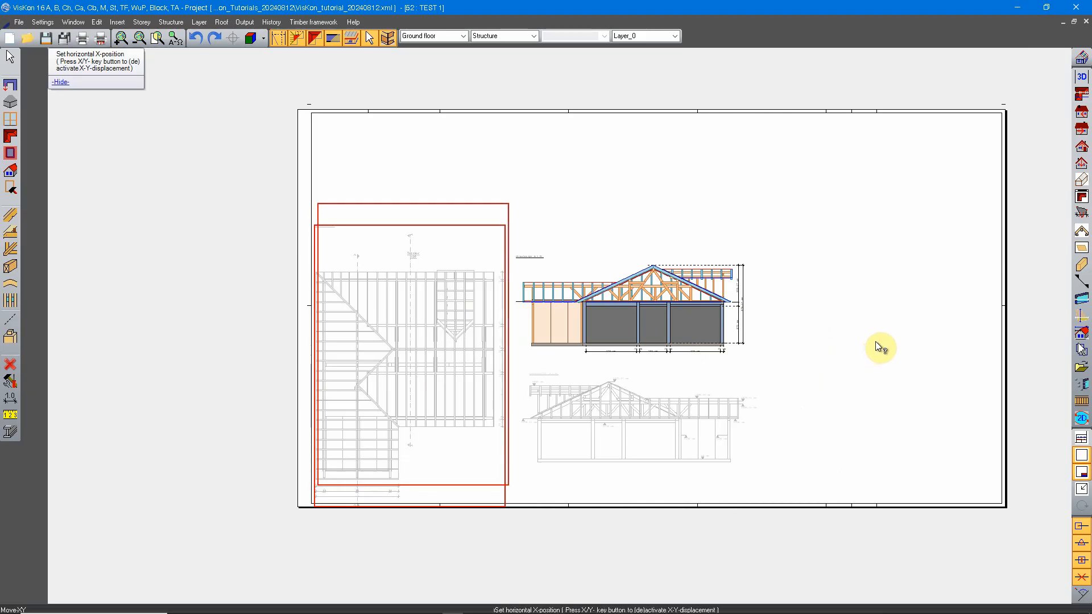
left_click(875, 340)
left_click(874, 340)
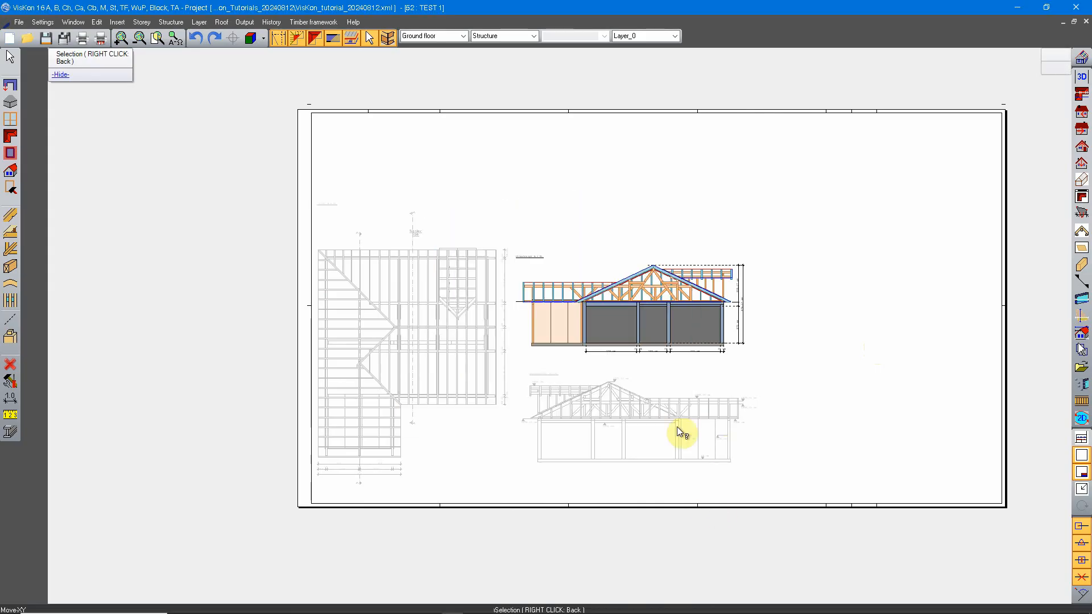
Shift the section drawing slightly left beneath the 2D view from right
left_click(676, 425)
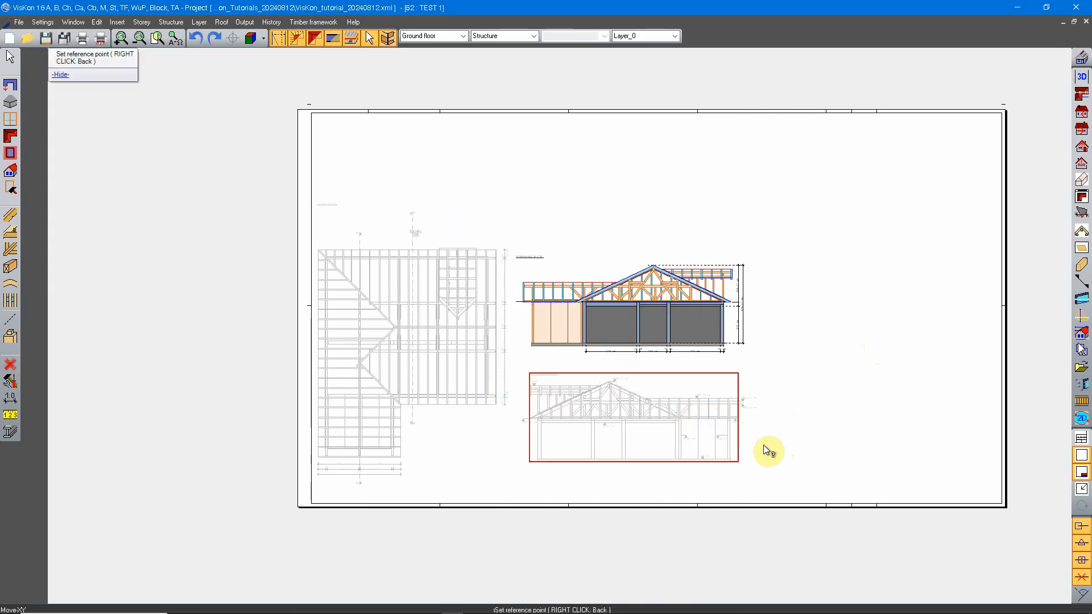
left_click(810, 404)
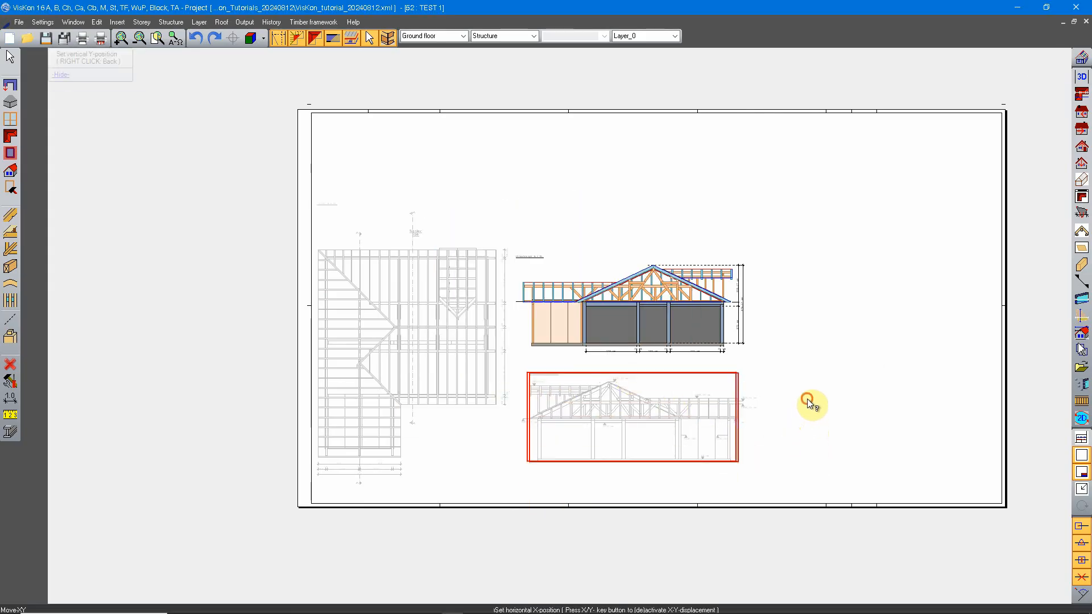
left_click(807, 398)
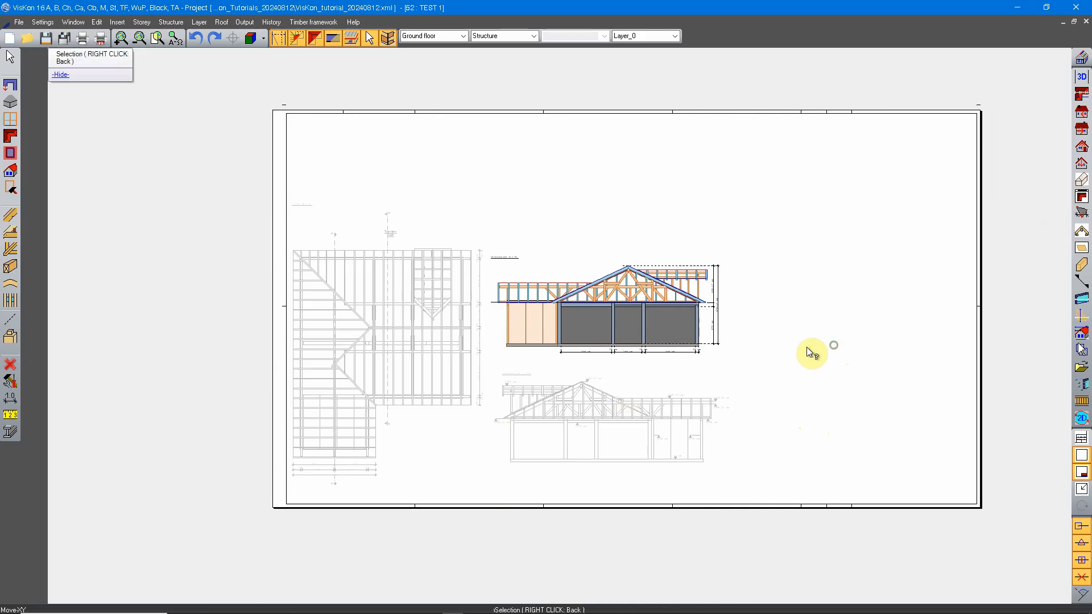
Reposition the paper page relative to all drawings so that they sit near the middle of the sheet
right_click(762, 206)
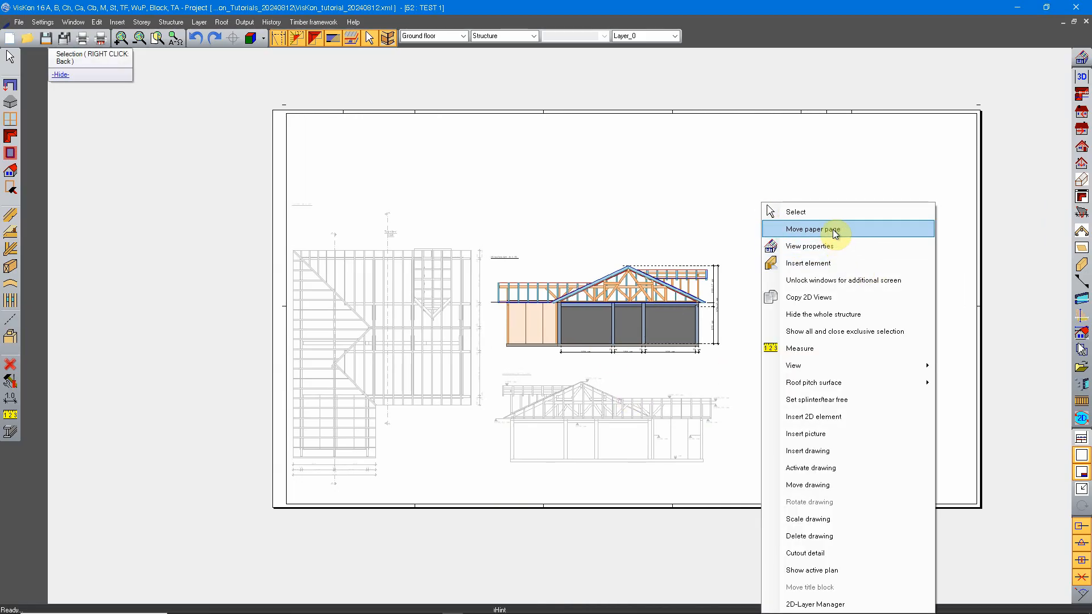
left_click(813, 229)
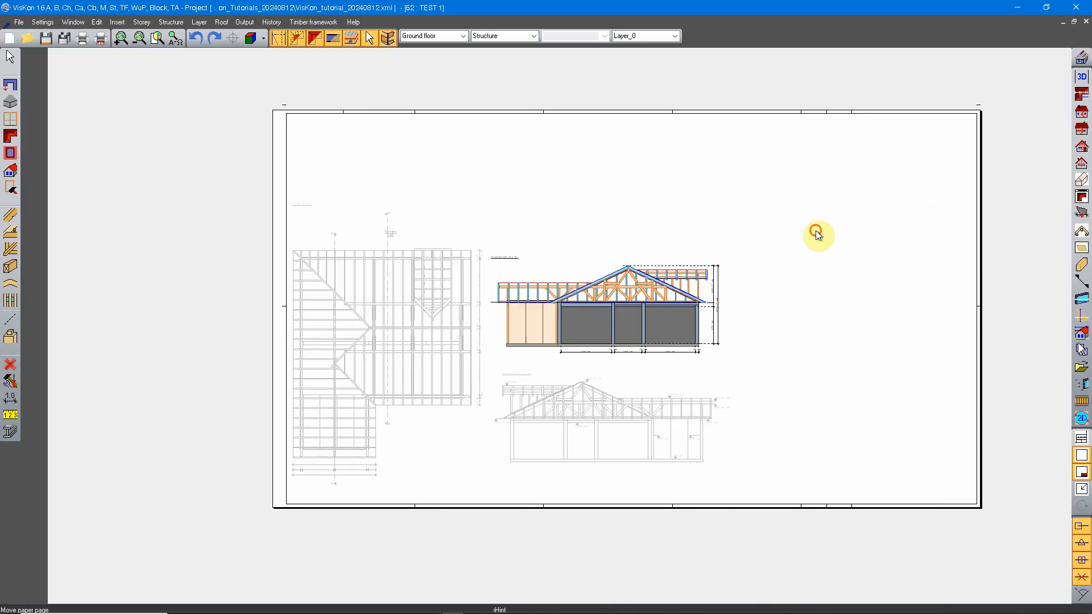
mouse_move(894, 239)
left_mouse_down()
mouse_move(828, 269)
mouse_move(831, 247)
mouse_move(889, 222)
mouse_move(877, 236)
left_mouse_up()
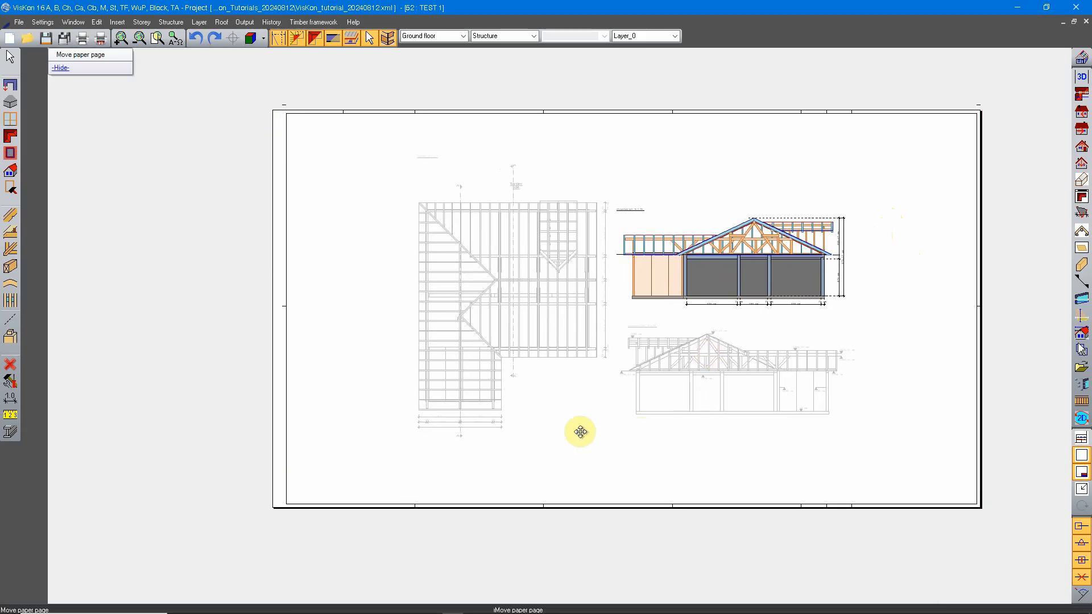
Show the active plan with all its drawings displayed in colour
right_click(688, 179)
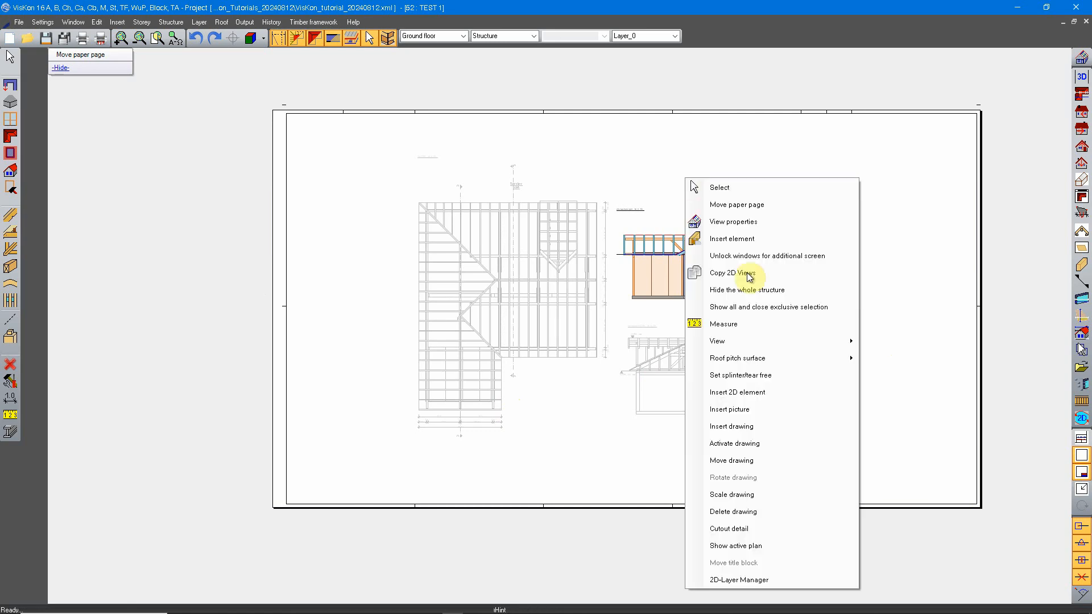
left_click(759, 547)
scroll(882, 292, "up", 3)
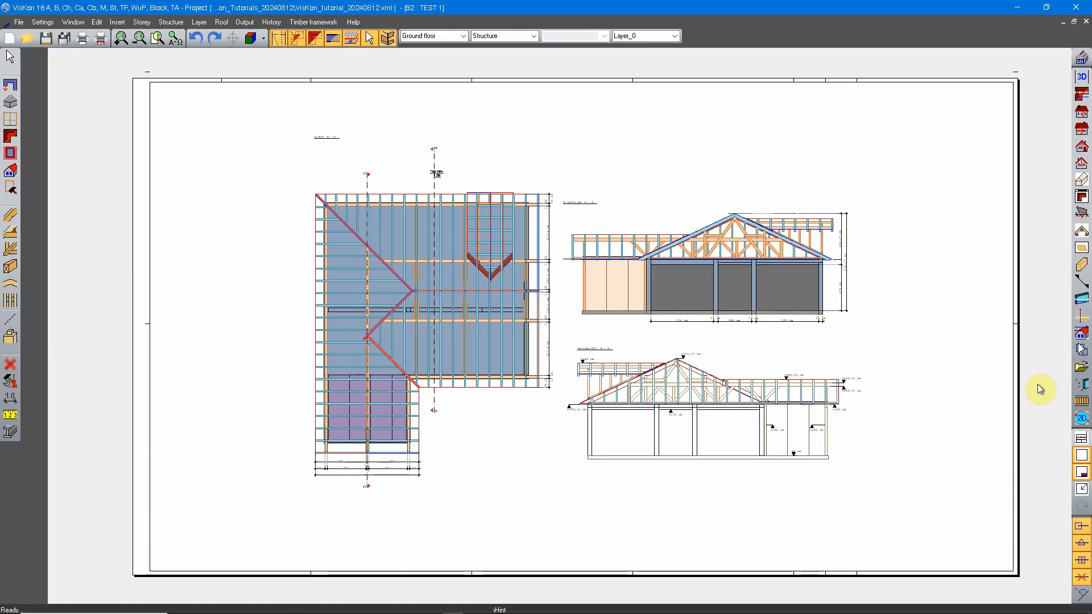
Start a new landscape sheet named TEST 2 and set its paper size to A1
left_click(1079, 367)
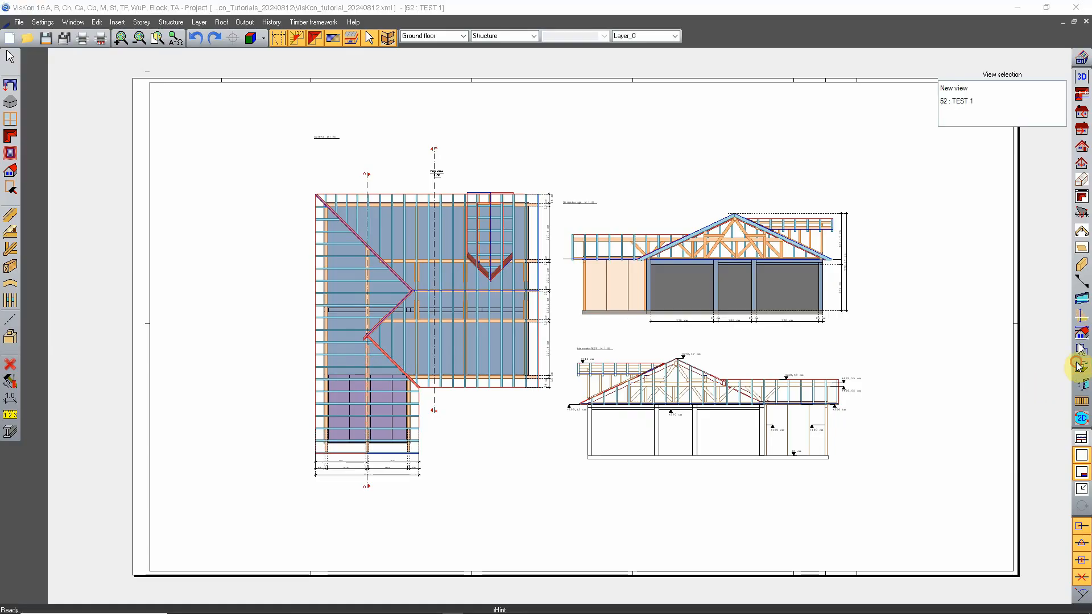
left_click(973, 94)
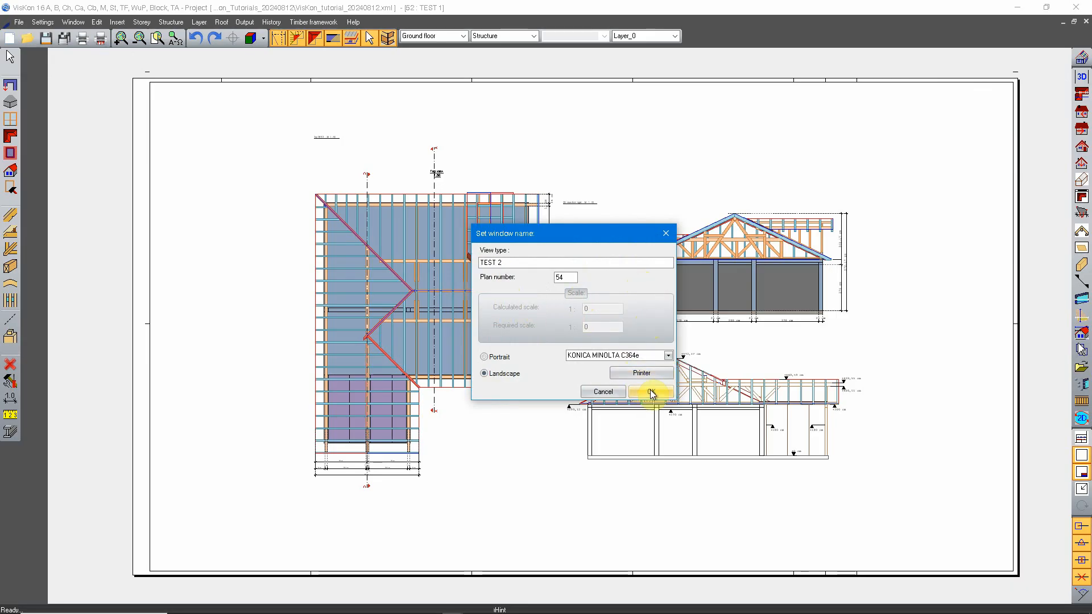
left_click(642, 373)
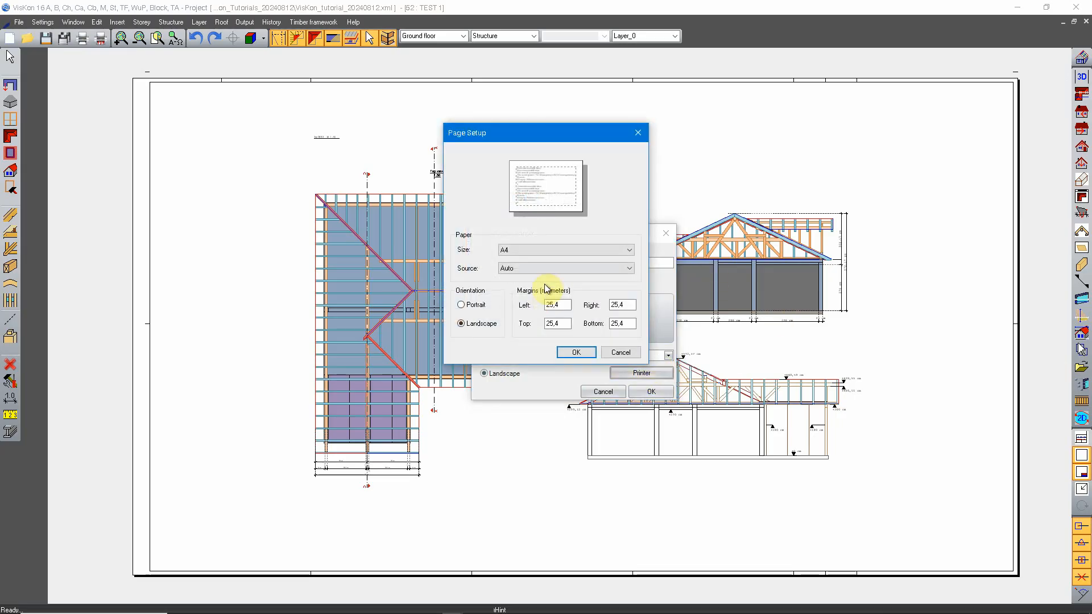
left_click(566, 249)
left_click(546, 319)
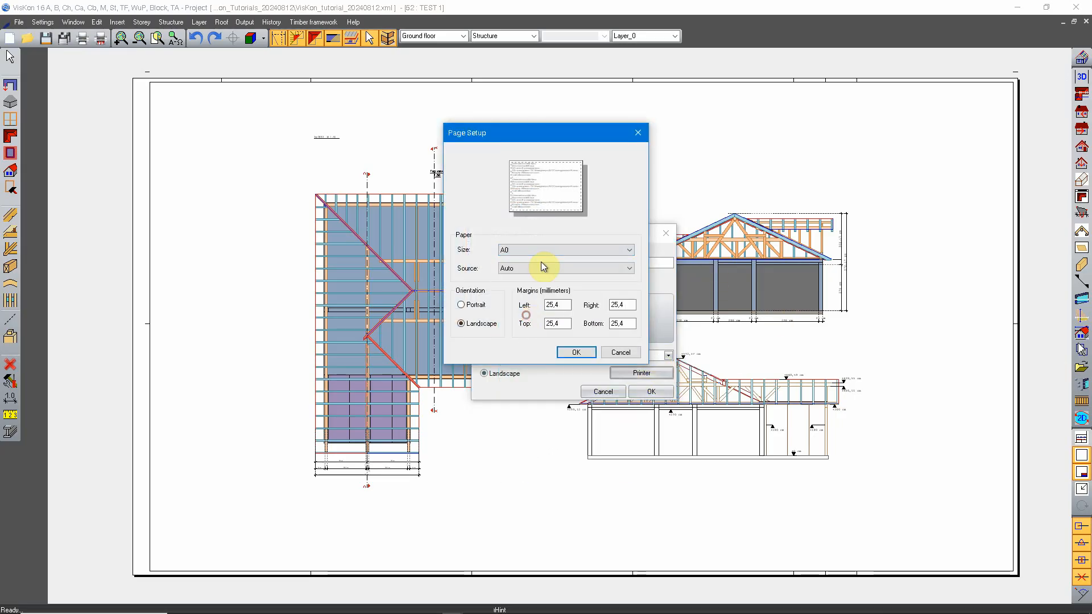
Set the page margins to 20 mm left and 5 mm right, top and bottom, and create the sheet TEST 2
double_click(564, 305)
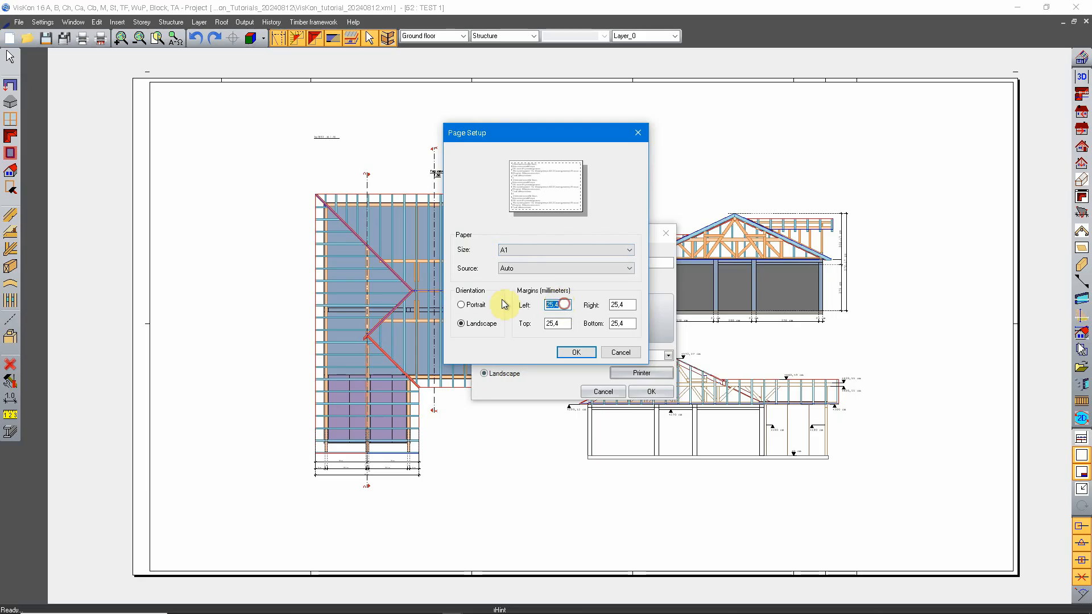
type("20")
key("Tab")
type("5")
key("Tab")
type("5")
key("Tab")
type("5")
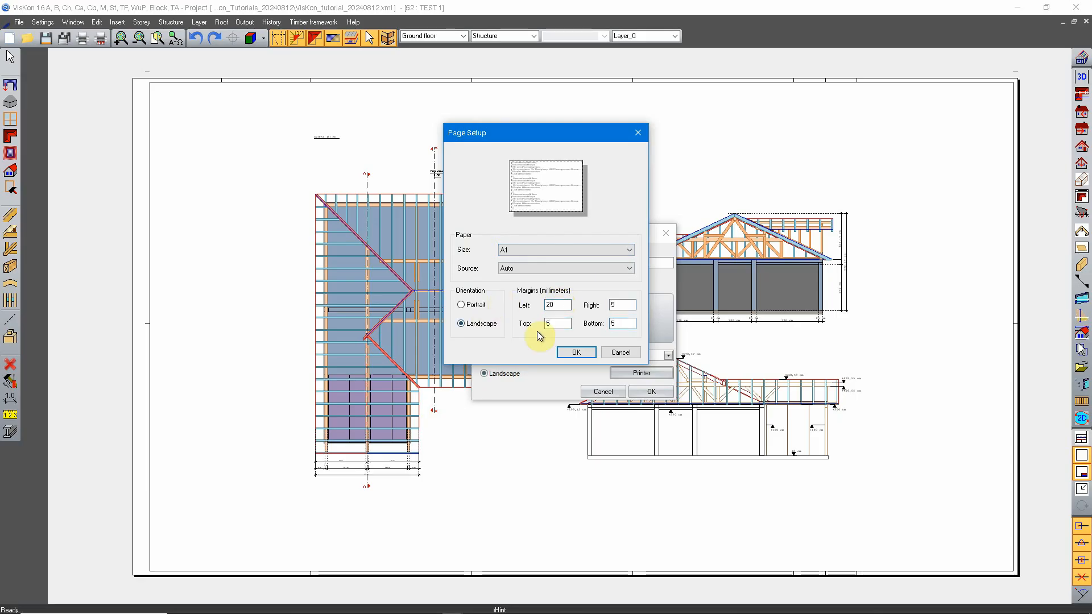
left_click(575, 352)
left_click(651, 392)
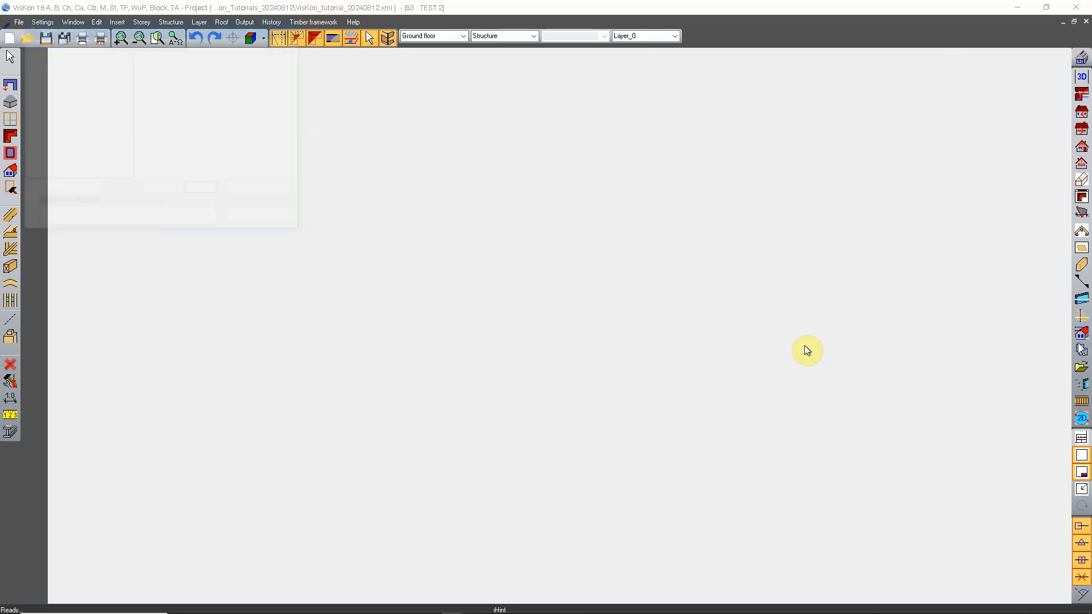
Enable alignment to the grid for inserted drawings, with 3 rows and 3 columns
left_click_drag(121, 30, 463, 153)
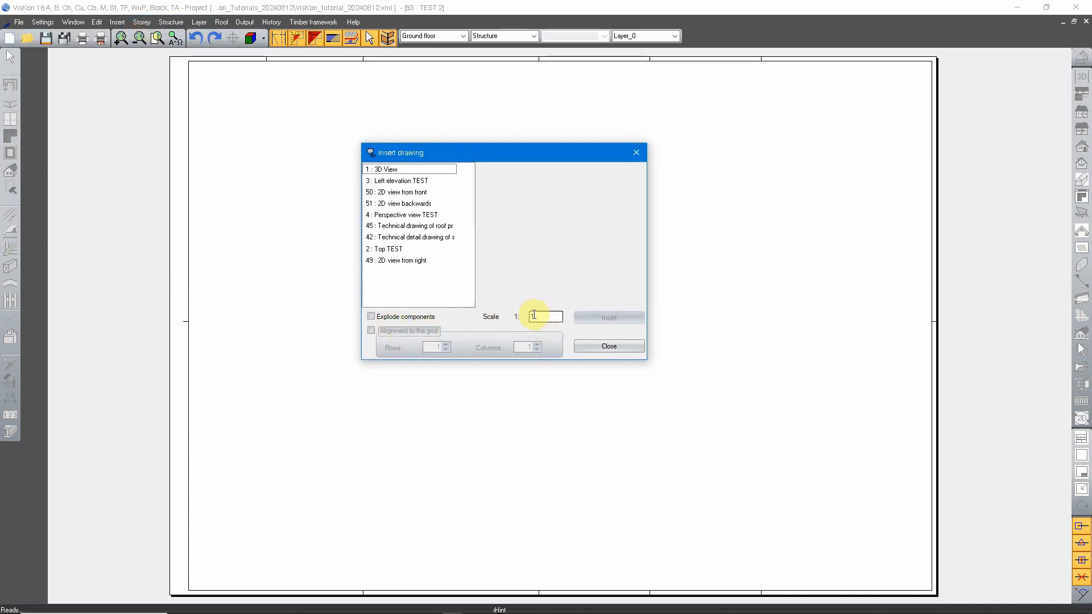
left_click(370, 331)
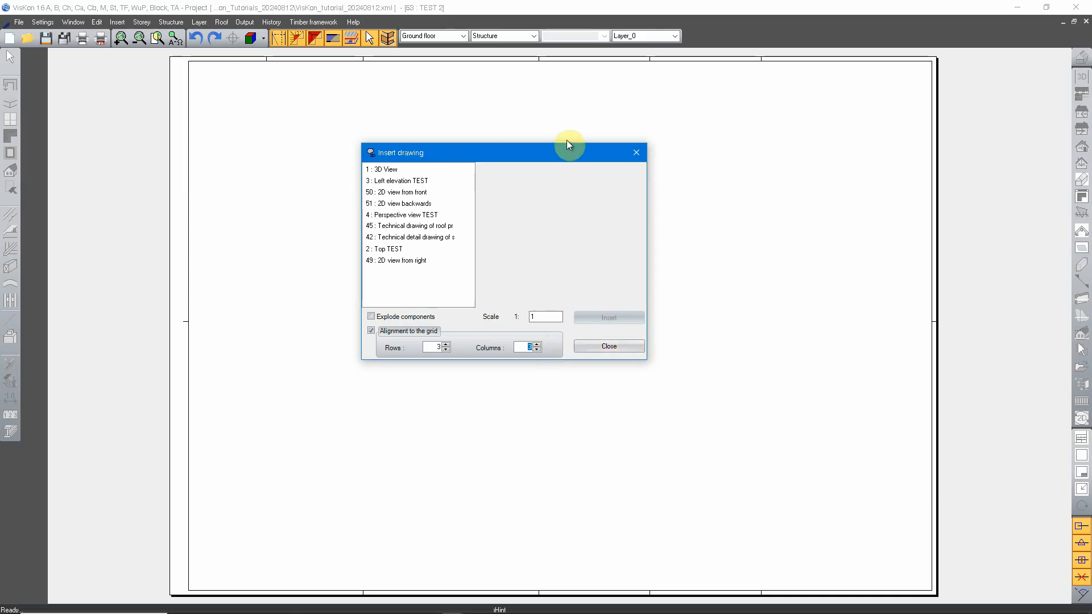
mouse_move(555, 155)
left_mouse_down()
mouse_move(685, 377)
mouse_move(579, 261)
left_mouse_up()
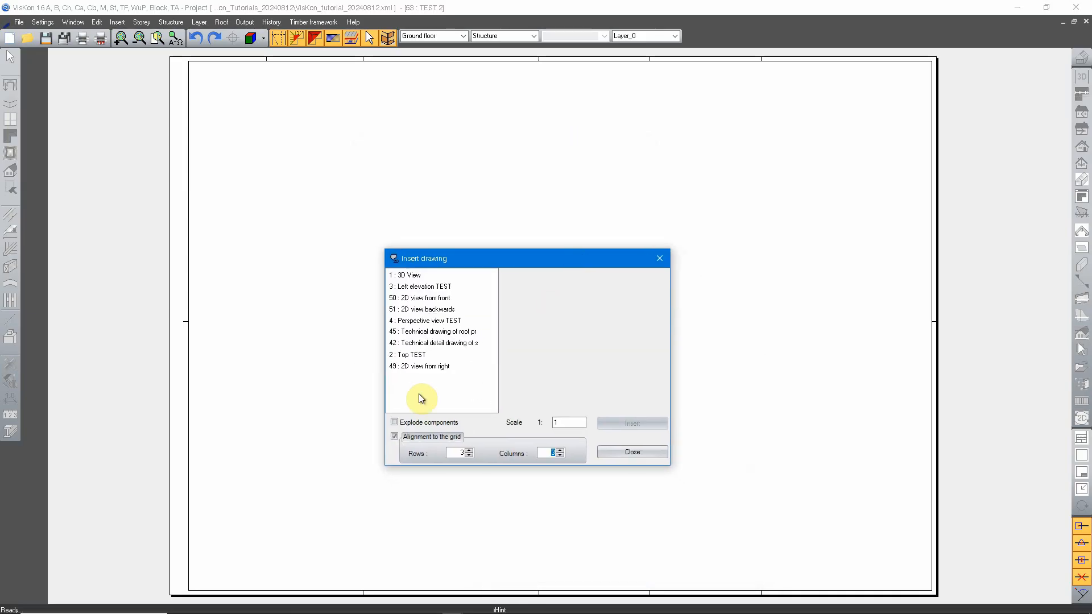
Preview the drawings available for insertion, including the 2D, perspective, technical, top and left elevation views
left_click(433, 297)
left_click(445, 313)
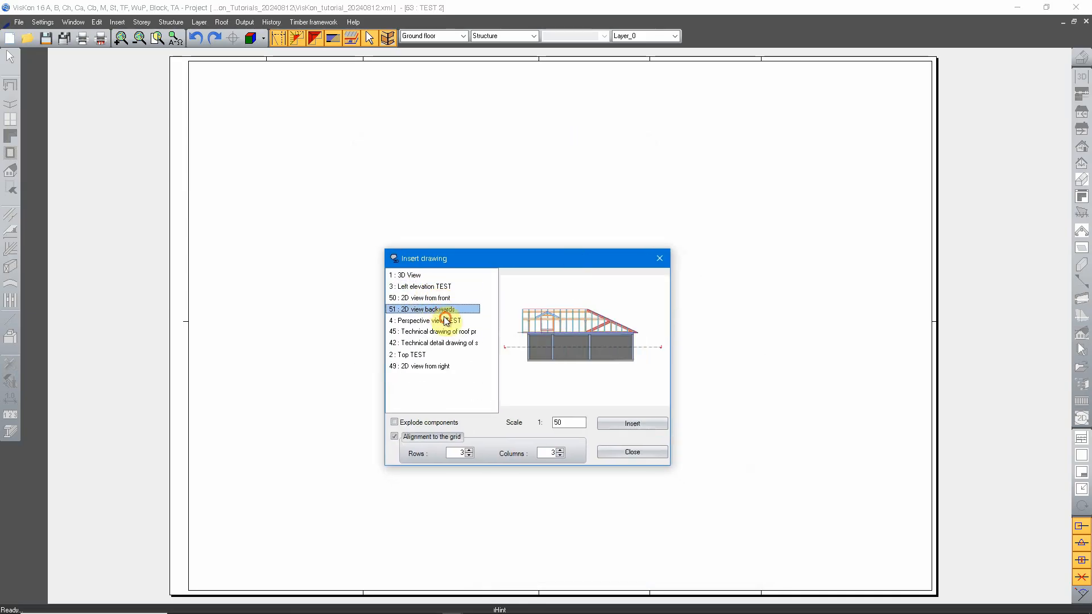
left_click(446, 321)
left_click(452, 333)
left_click(441, 343)
left_click(416, 355)
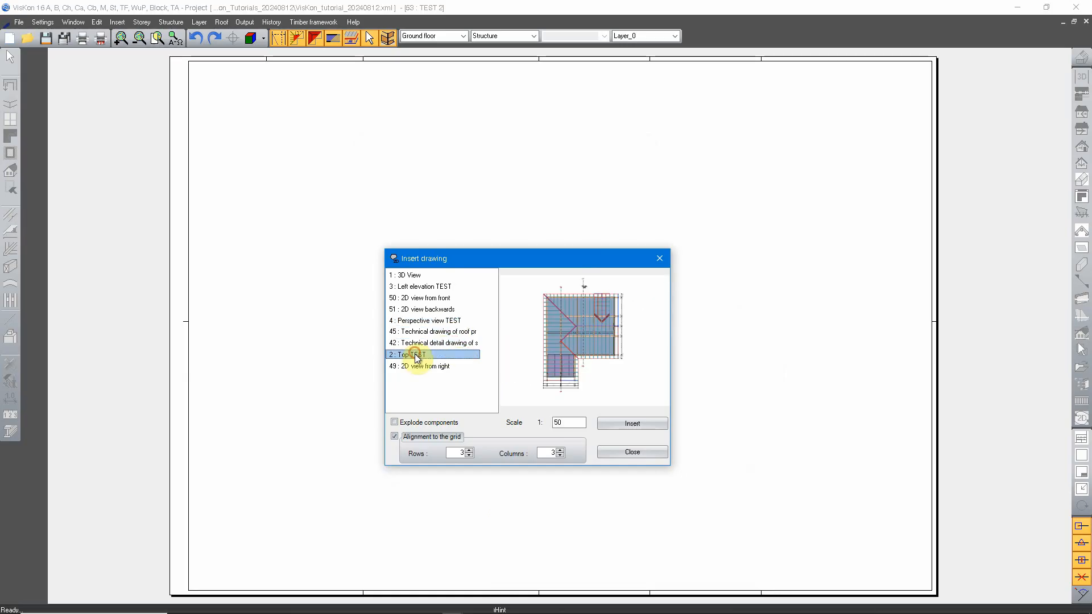
left_click(421, 344)
left_click(428, 320)
left_click(427, 309)
left_click(425, 287)
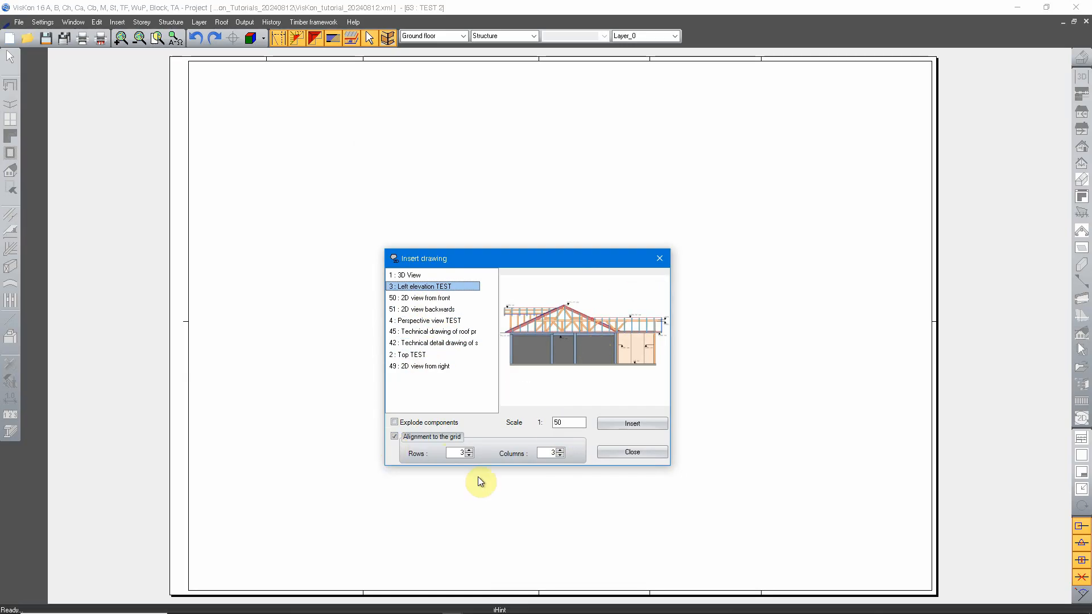
Insert the Left elevation TEST drawing on the sheet at a scale of 1:100
double_click(567, 426)
type("100")
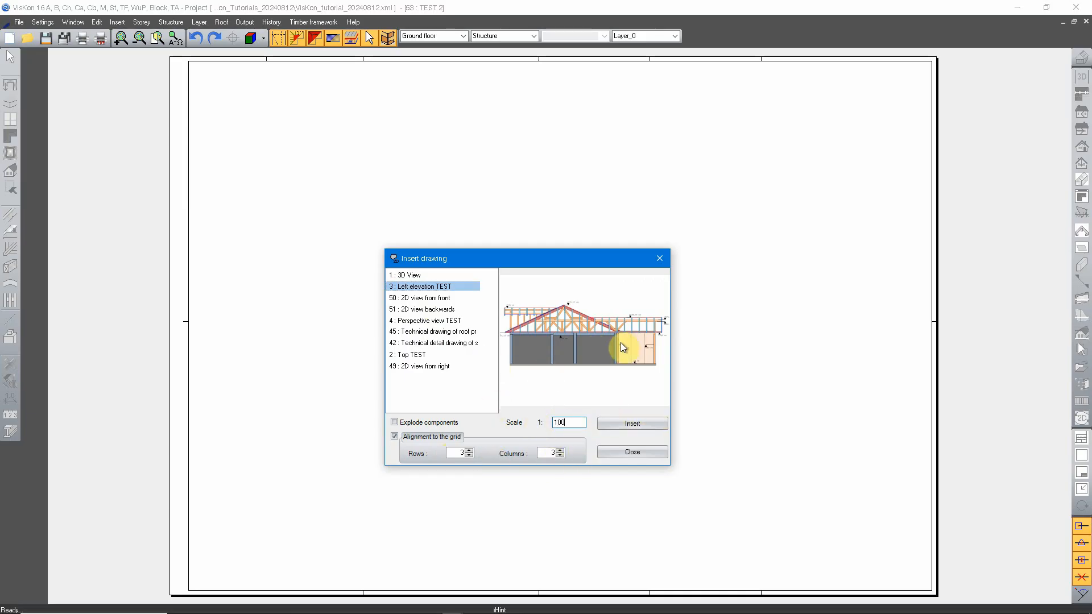
left_click(425, 298)
left_click(427, 309)
left_click(426, 287)
double_click(560, 423)
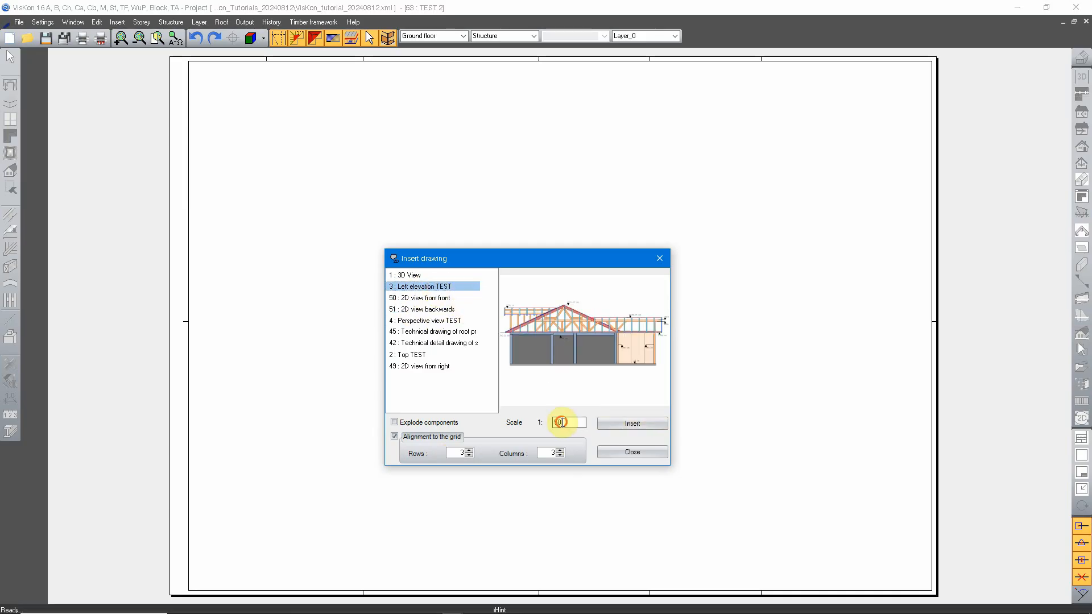
type("100")
left_click(632, 424)
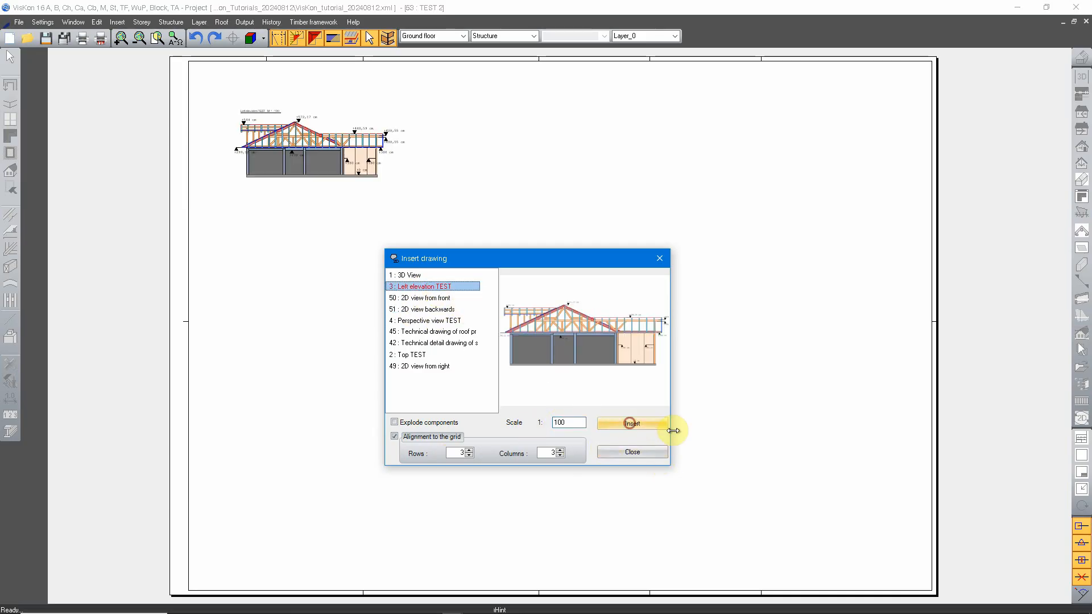
Insert the 2D view from front and the 2D view backwards, each at a scale of 1:100
left_click(433, 298)
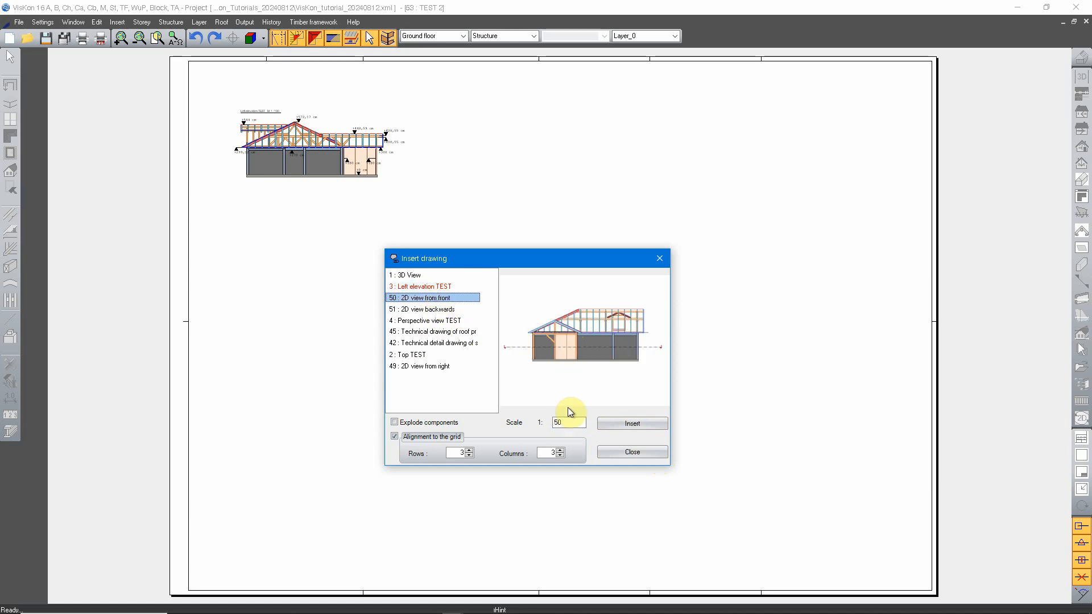
type("100")
left_click(643, 424)
left_click(435, 310)
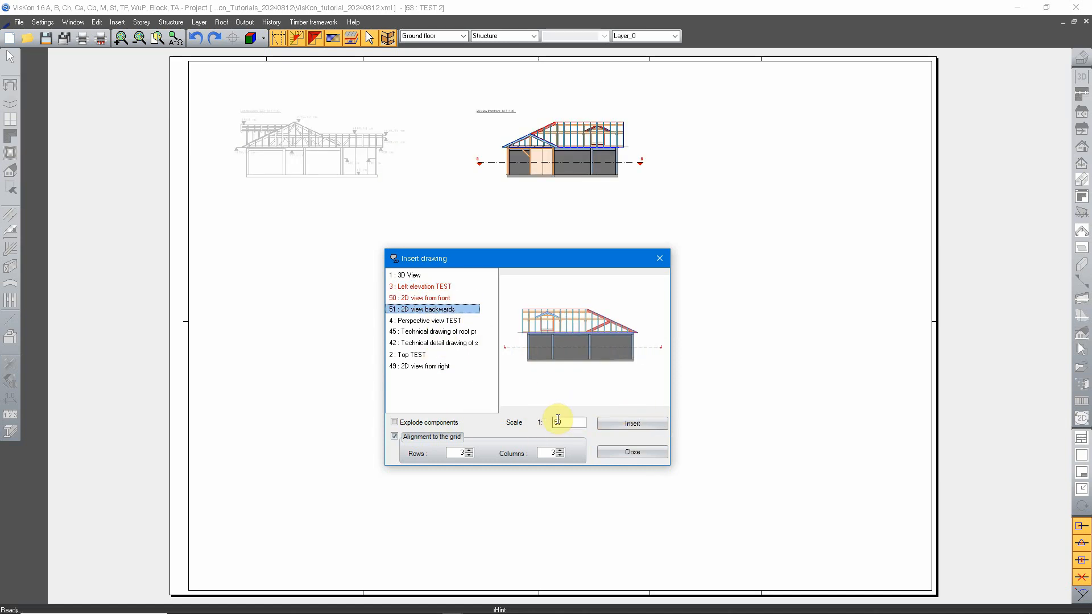
double_click(557, 421)
left_click(612, 424)
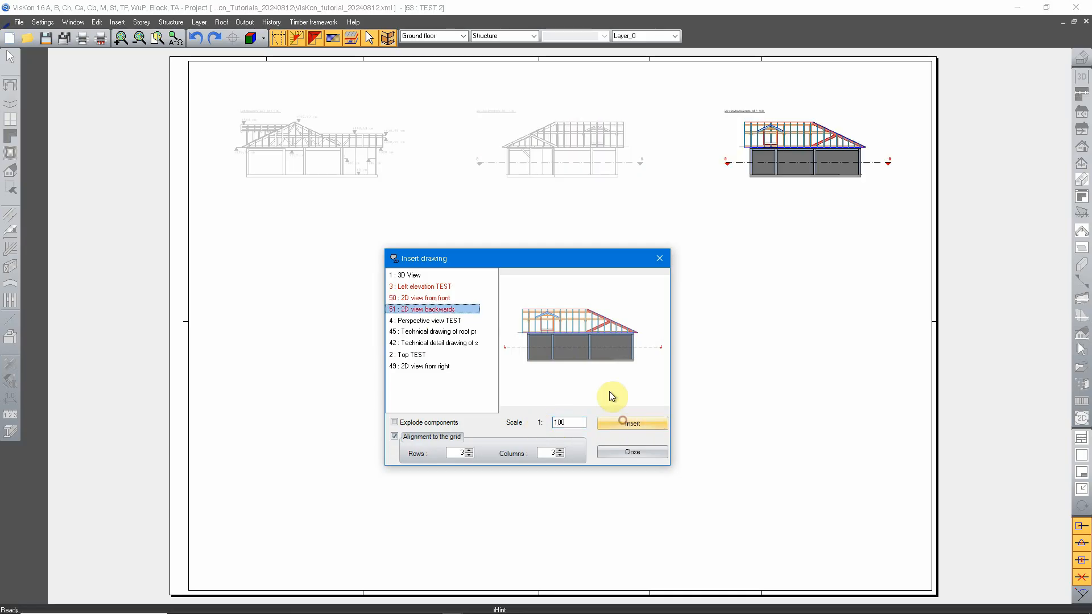
Insert the Perspective view TEST drawing at a scale of 1:100
left_click(437, 320)
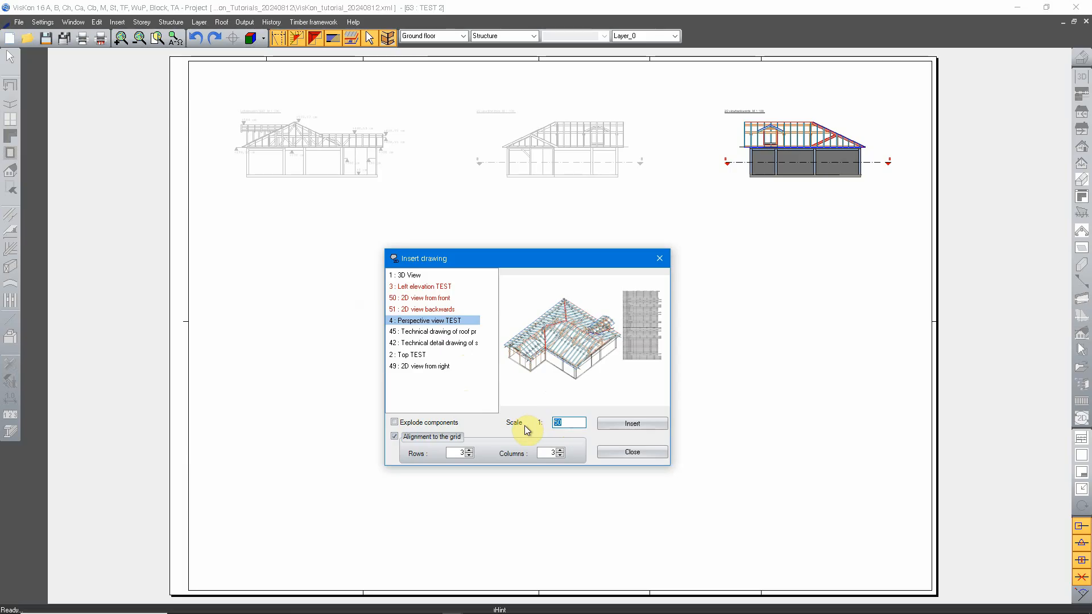
type("100")
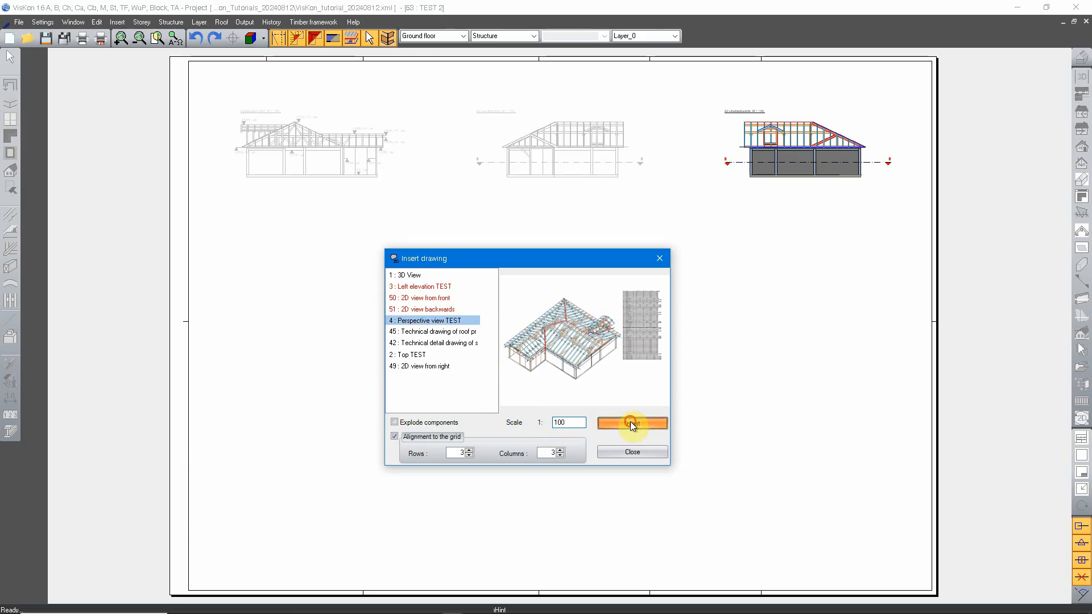
left_click(630, 422)
Insert the technical detail drawing (number 42) on the sheet at its fixed scale of 1:5, aligned to the grid
left_click(448, 333)
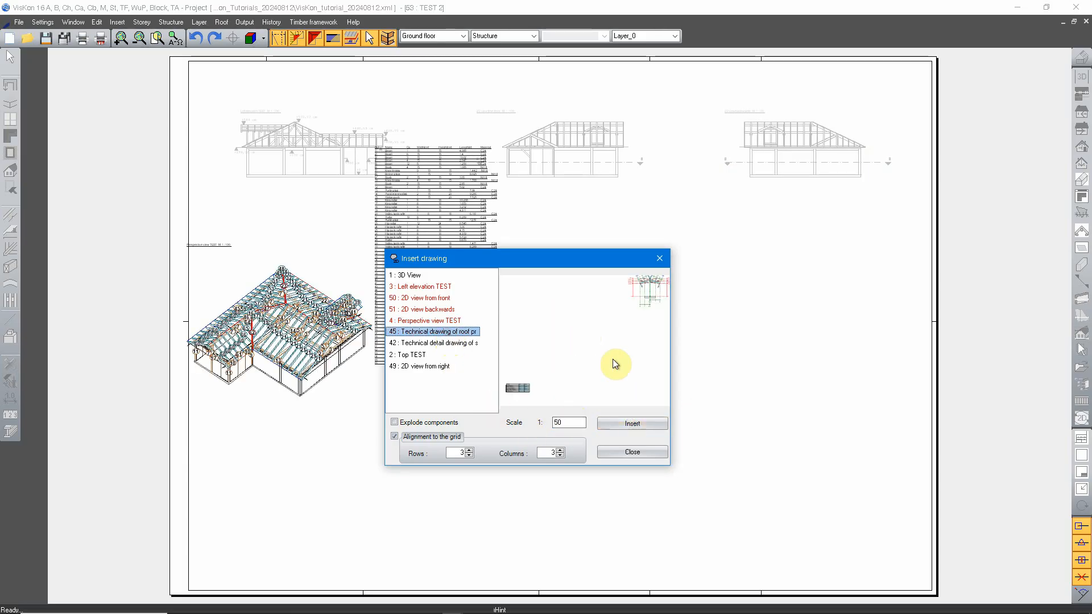
left_click(475, 343)
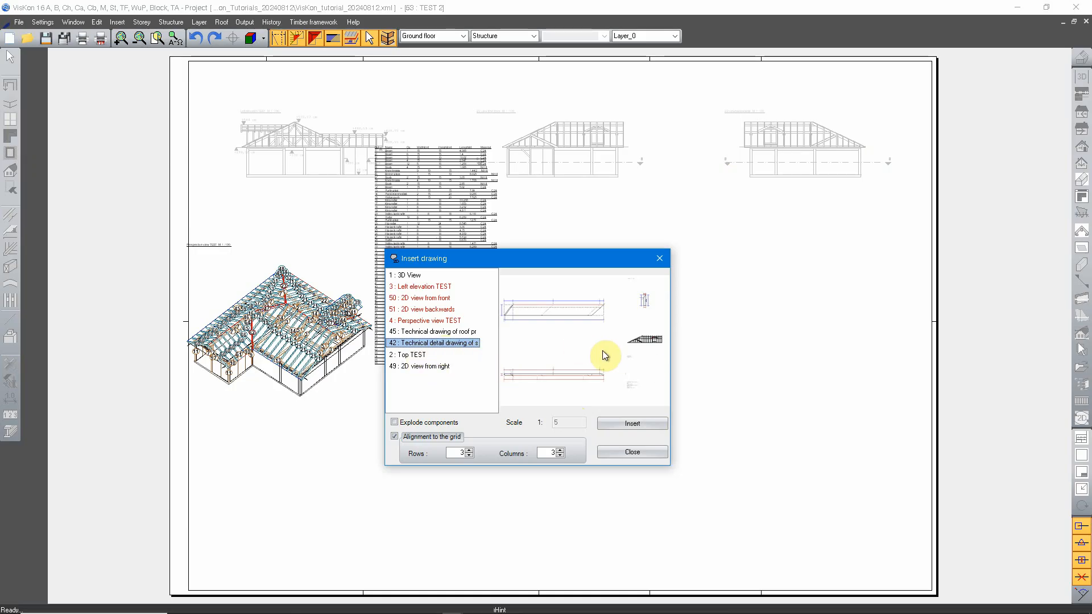
left_click(633, 423)
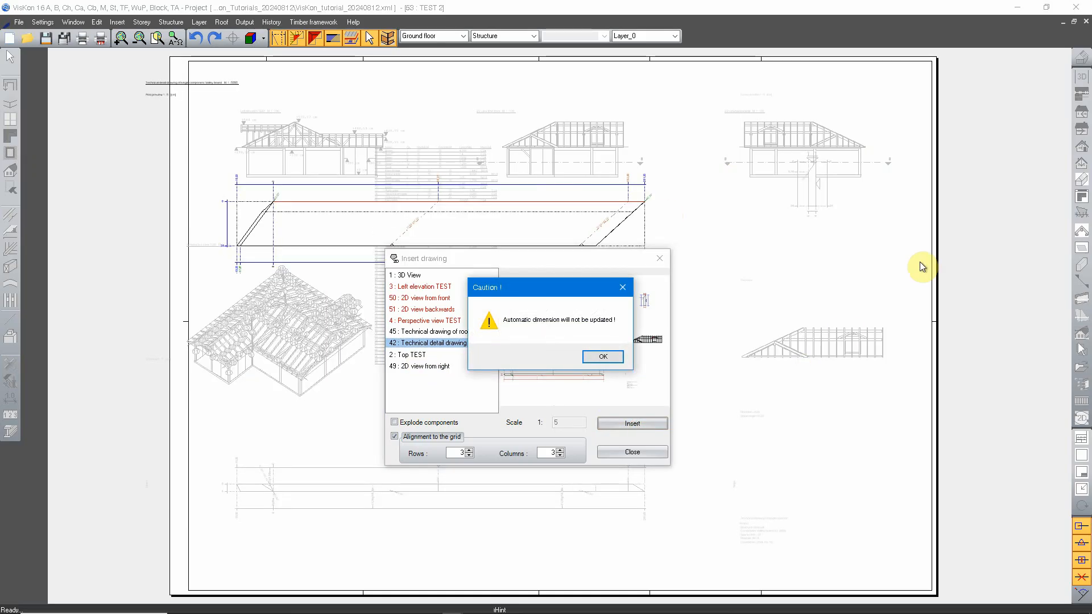
left_click(603, 357)
Insert the Top TEST drawing and the 2D view from right, each at a scale of 1:100
left_click(412, 354)
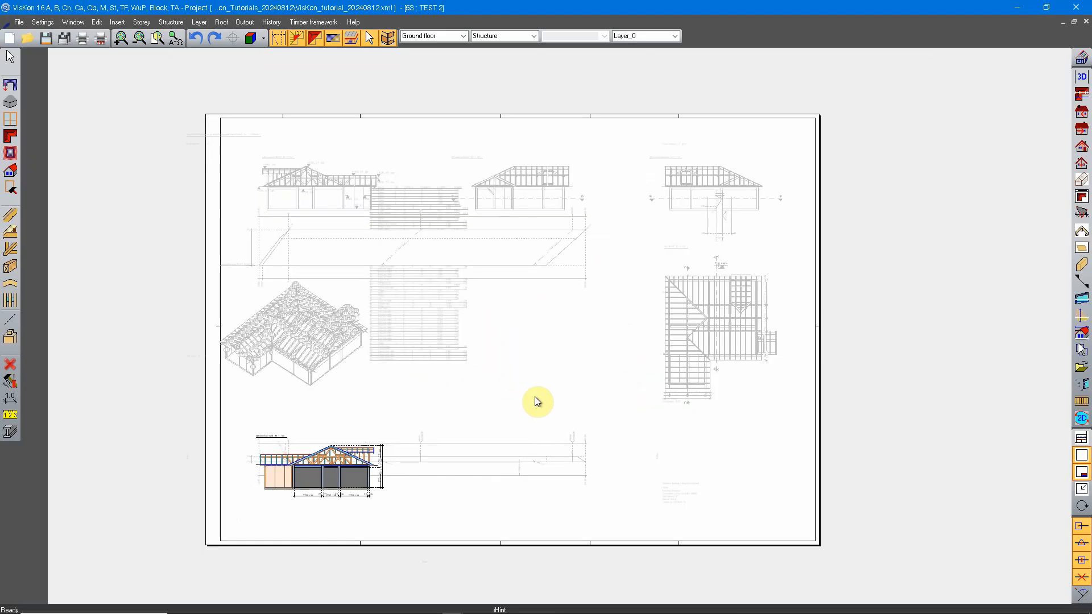
middle_click_drag(699, 368, 668, 361)
mouse_move(565, 368)
middle_mouse_down()
mouse_move(653, 373)
mouse_move(613, 388)
mouse_move(629, 390)
middle_mouse_up()
scroll(654, 373, "up", 1)
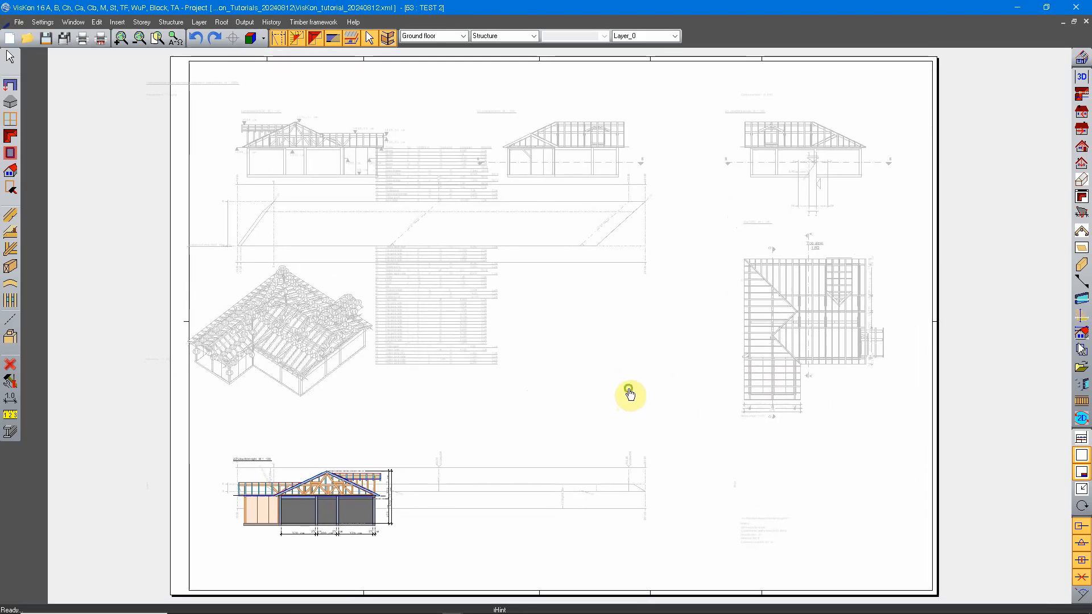
Toggle Show active plan to display all drawings on the sheet in full colour
right_click(603, 317)
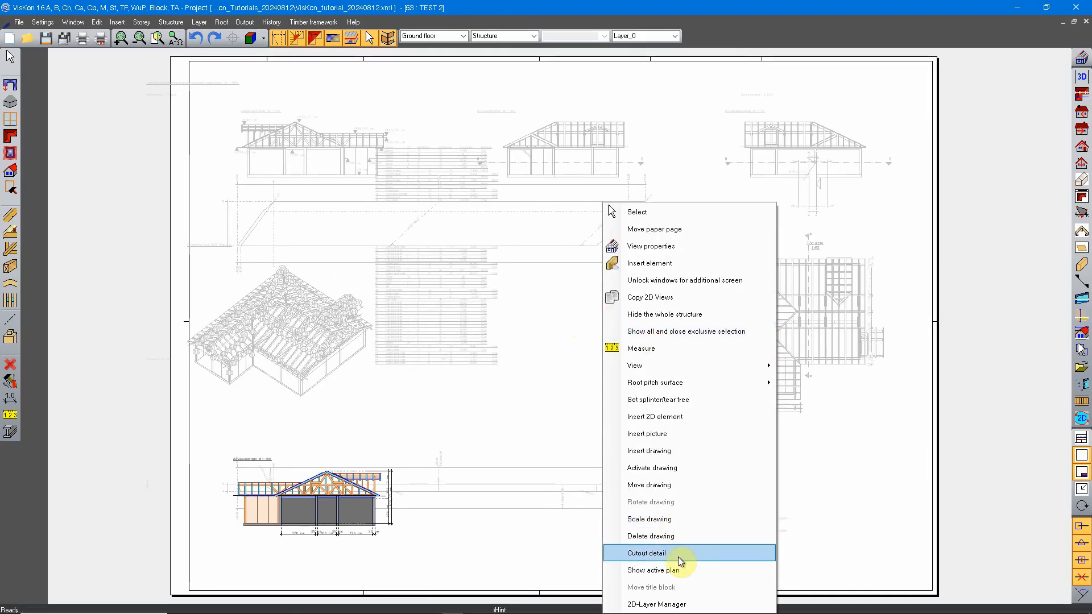
left_click(678, 569)
middle_click_drag(580, 285, 559, 370)
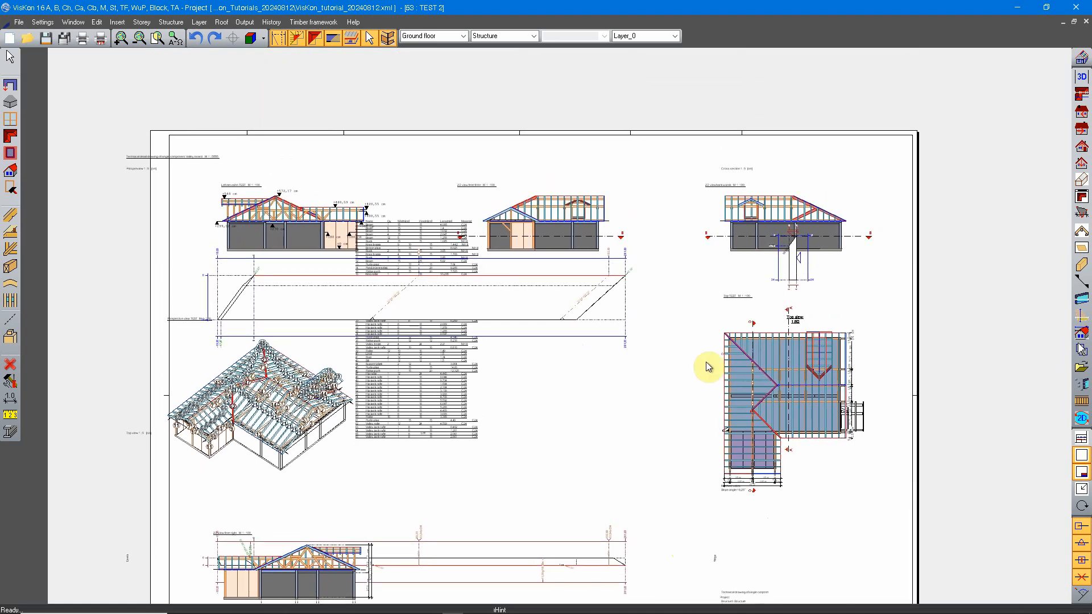
mouse_move(589, 326)
middle_mouse_down()
mouse_move(552, 334)
mouse_move(573, 350)
middle_mouse_up()
Activate the large beam view of the technical detail drawing and delete it from the sheet
double_click(573, 294)
right_click(528, 344)
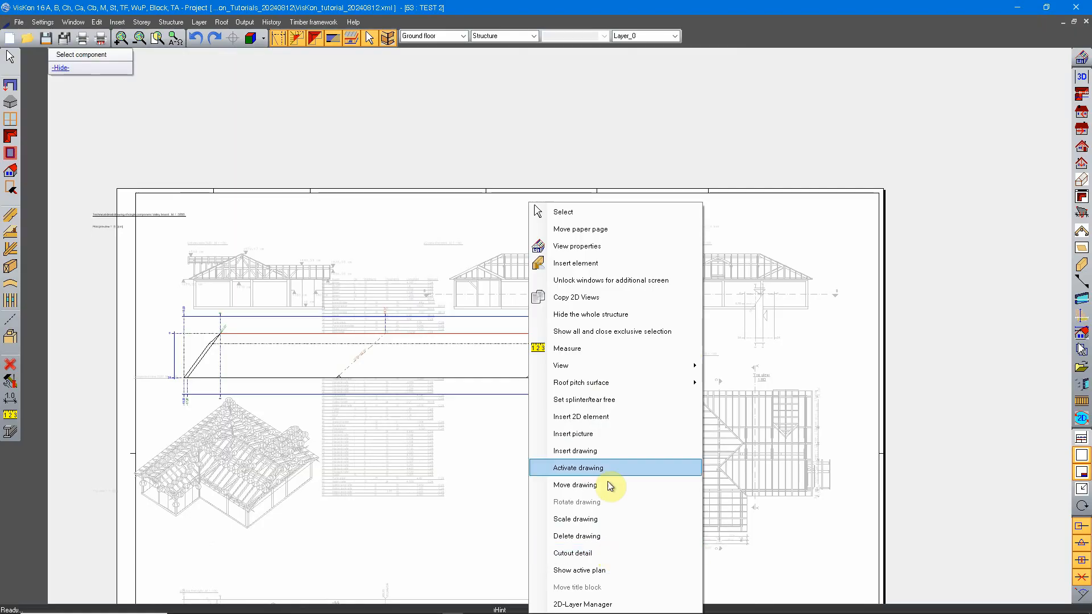
left_click(610, 537)
left_click(530, 333)
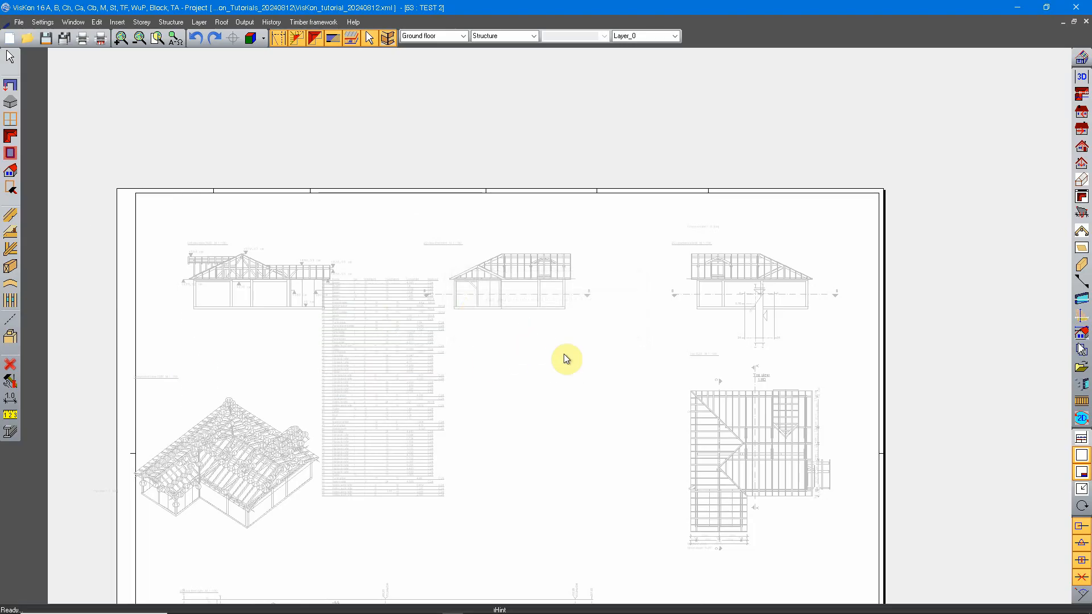
Delete the cross-section and remaining parts of the technical detail drawing, and place the 2D view from right below the 2D view from front
left_click(749, 332)
right_click(761, 330)
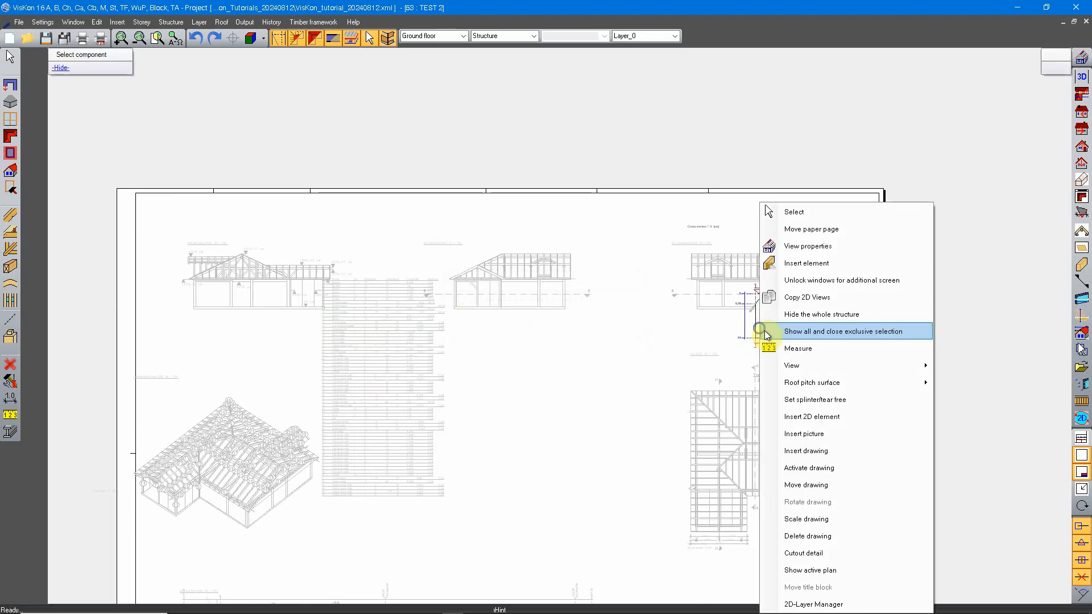
left_click(819, 536)
left_click(558, 348)
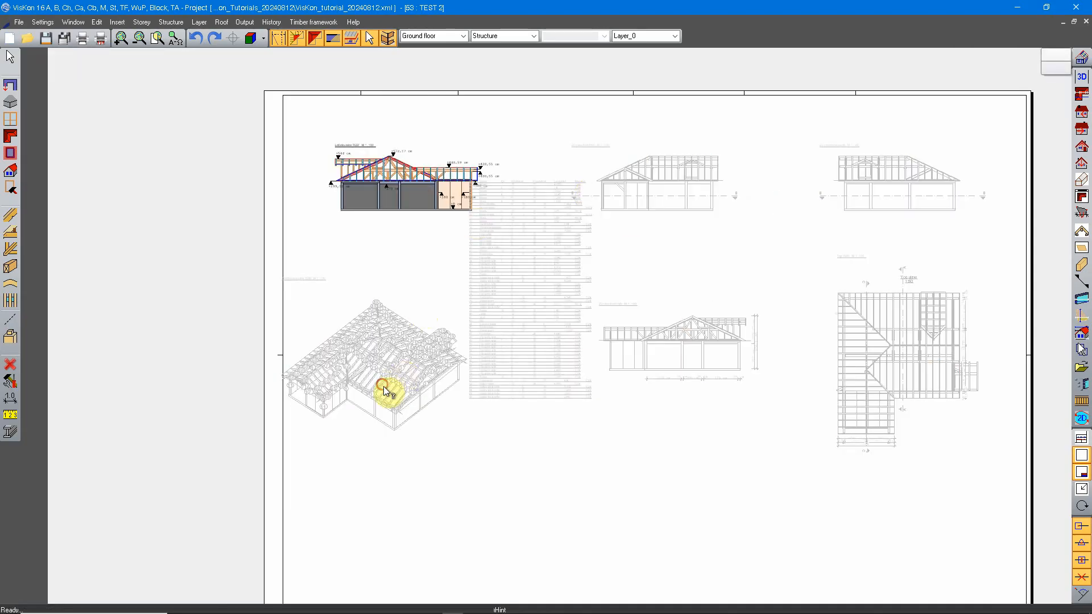
Move the sawmill parts list down and slightly away from the roof so it sits beside the perspective view
scroll(403, 376, "up", 2)
right_click(525, 235)
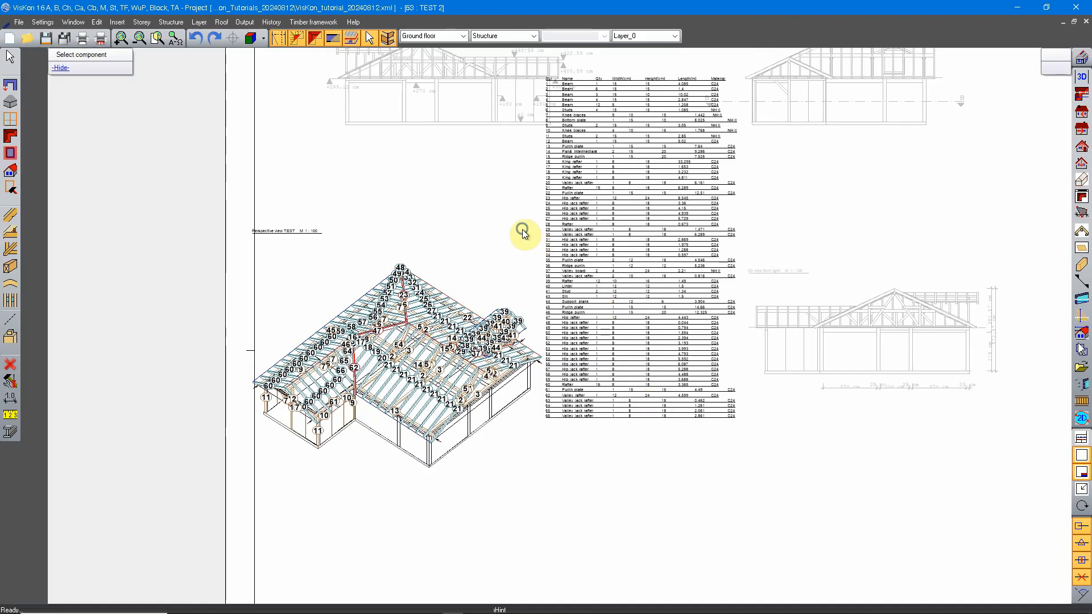
left_click(610, 291)
left_click(643, 317)
left_click_drag(643, 318, 661, 454)
middle_click_drag(661, 453, 635, 437)
scroll(697, 397, "up", 4)
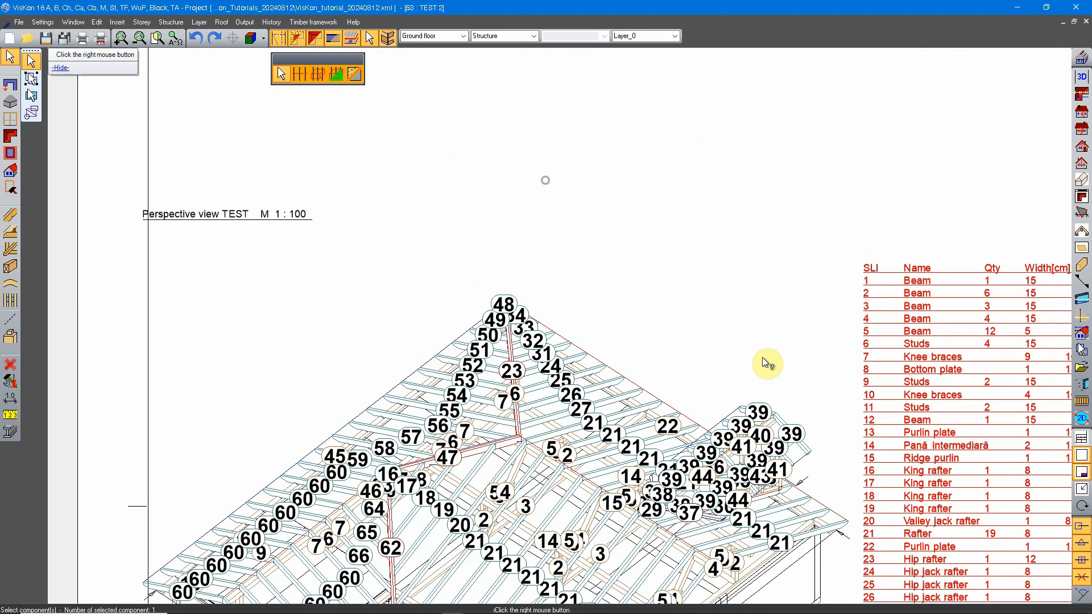
scroll(762, 359, "up", 1)
middle_click_drag(758, 317, 543, 239)
key("Escape")
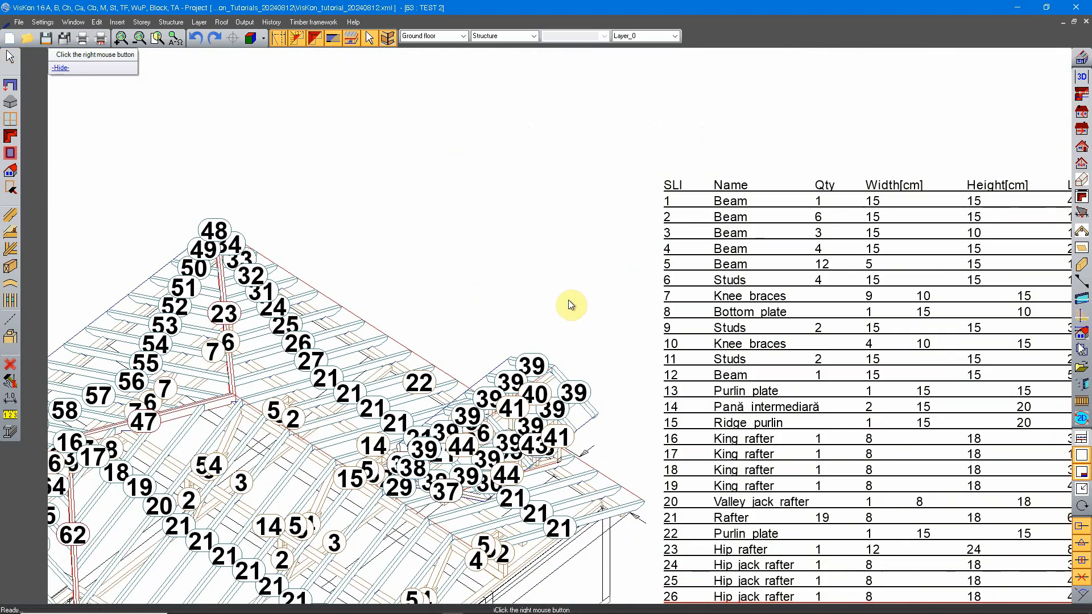
Move the topmost position label 39 above the dormer roof, about 50 cm upward
right_click(565, 300)
left_click(560, 217)
left_click(532, 366)
scroll(531, 366, "up", 2)
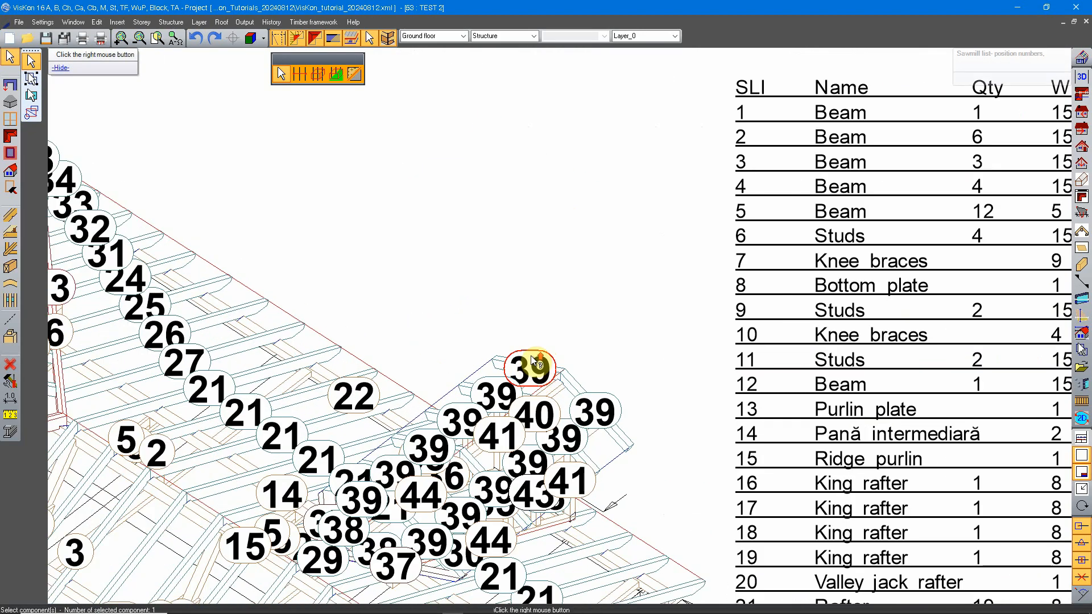
right_click(533, 317)
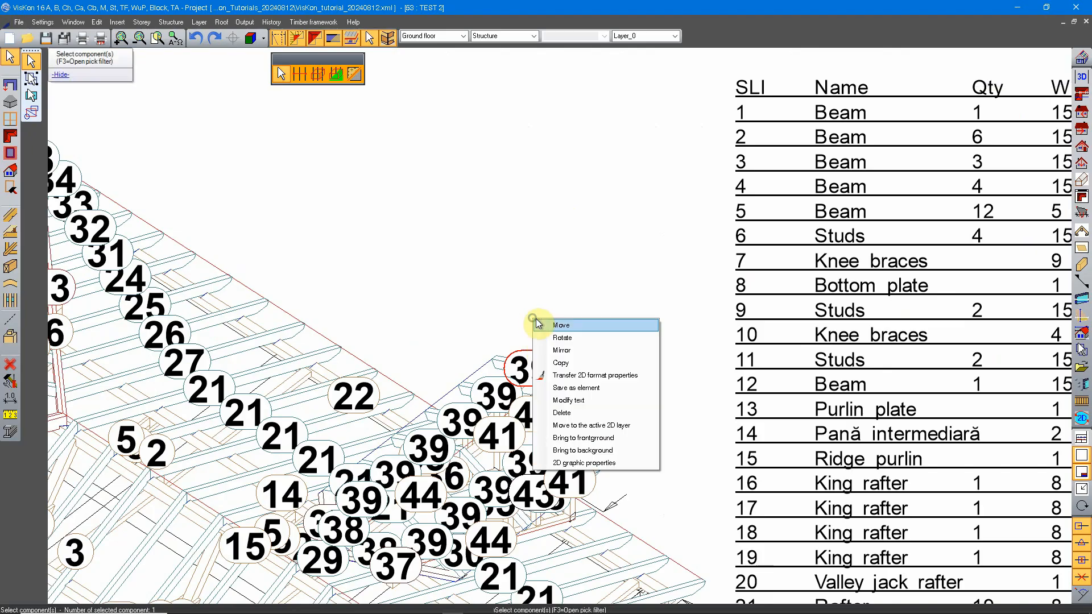
left_click(562, 326)
left_click(539, 347)
left_click(537, 312)
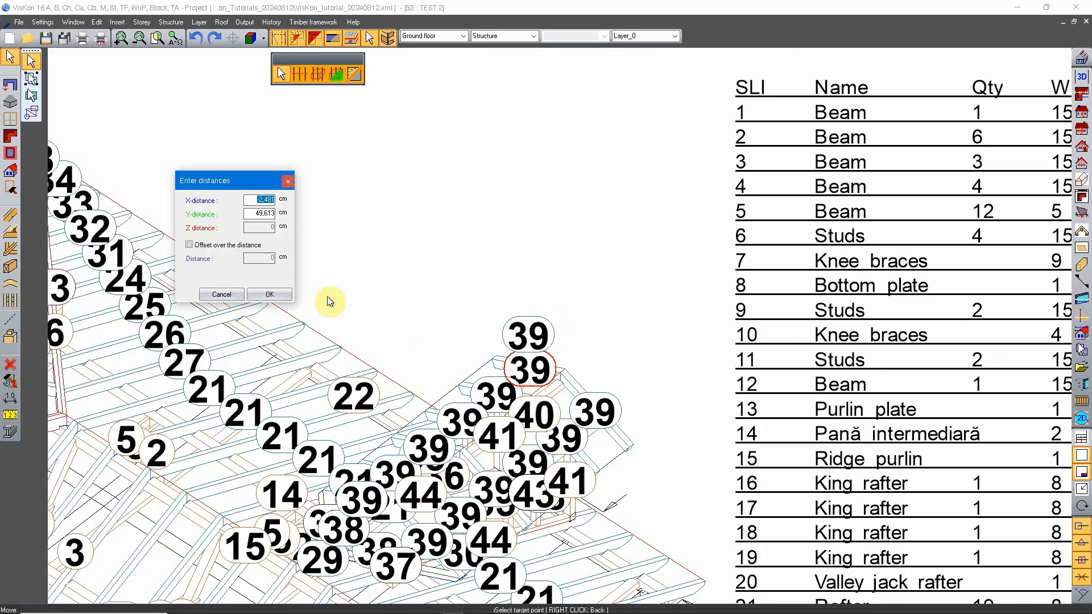
left_click(270, 294)
Move the outermost position label 39 on the dormer's right side up and outward, clear of the roof
right_click(613, 380)
left_click(641, 383)
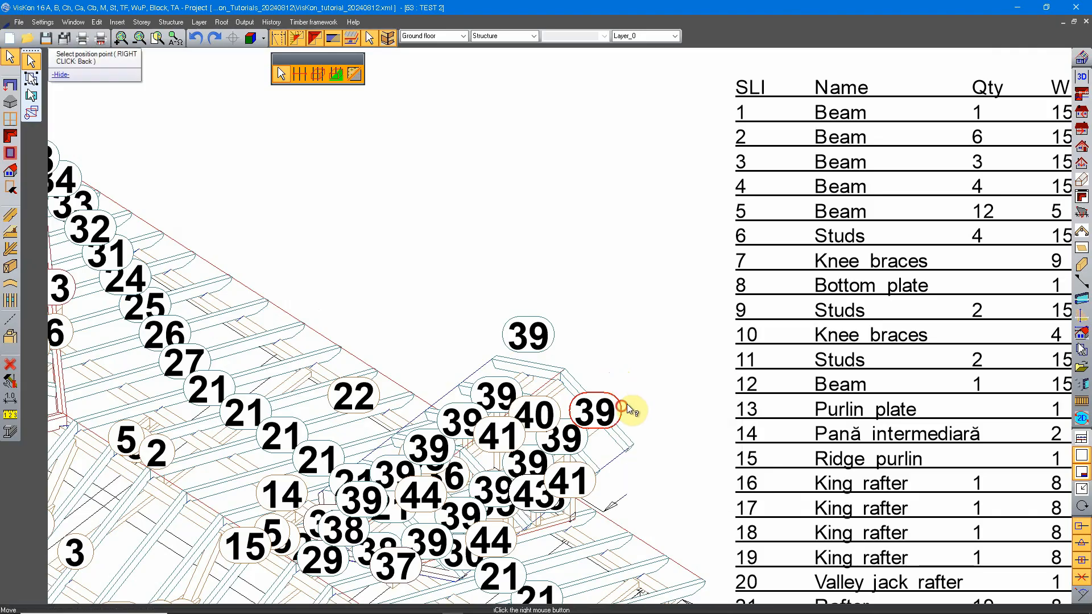
left_click(618, 414)
left_click(648, 387)
left_click(270, 294)
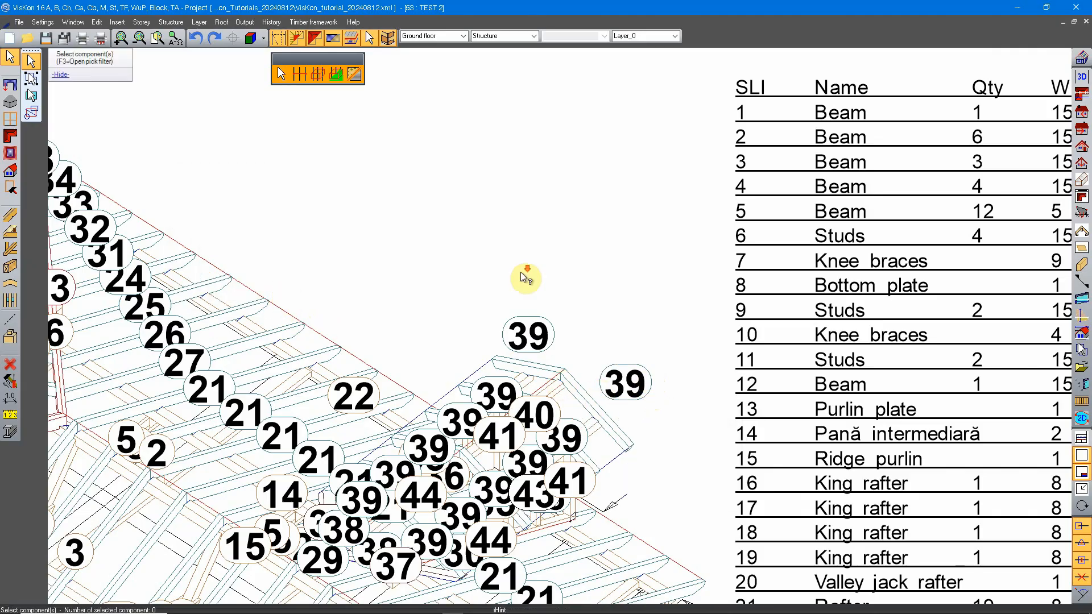
scroll(529, 330, "down", 5)
scroll(527, 329, "down", 4)
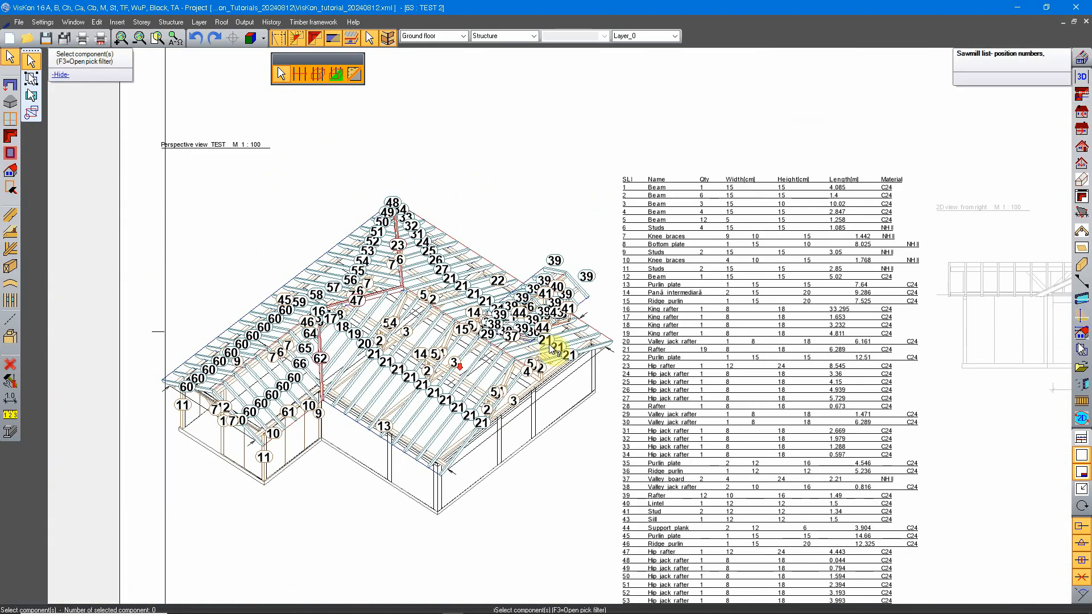
key("Escape")
mouse_move(639, 276)
middle_mouse_down()
mouse_move(579, 279)
mouse_move(482, 350)
middle_mouse_up()
scroll(574, 316, "down", 2)
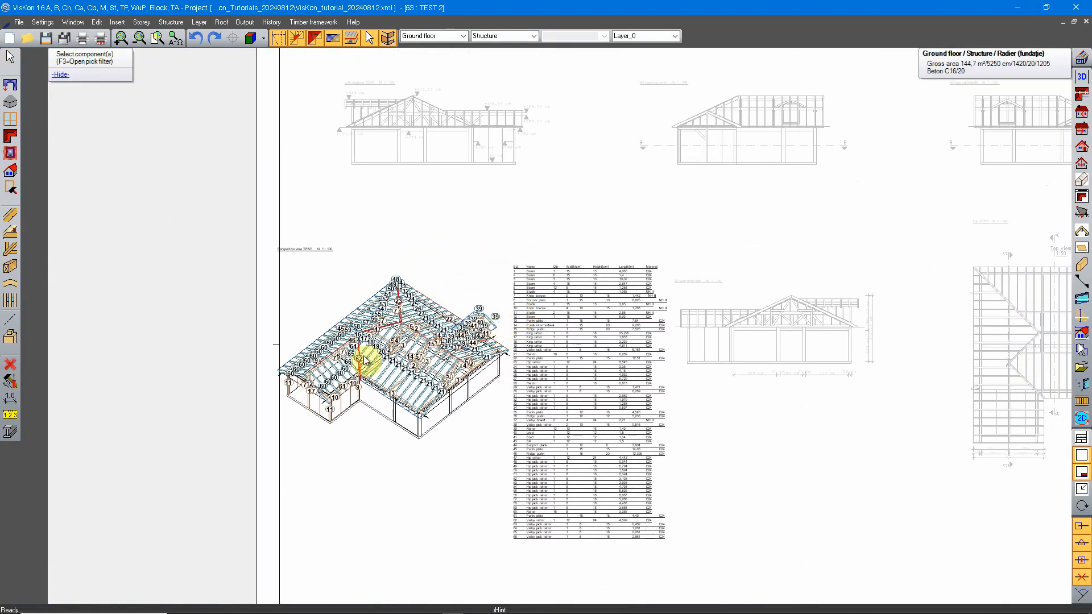
scroll(463, 307, "up", 2)
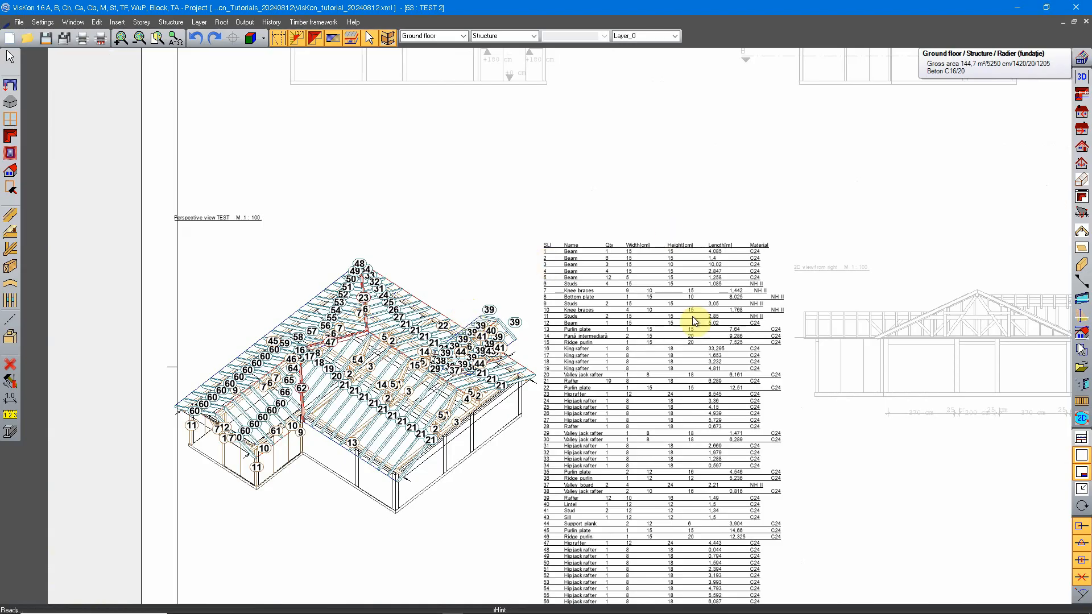
scroll(480, 336, "down", 3)
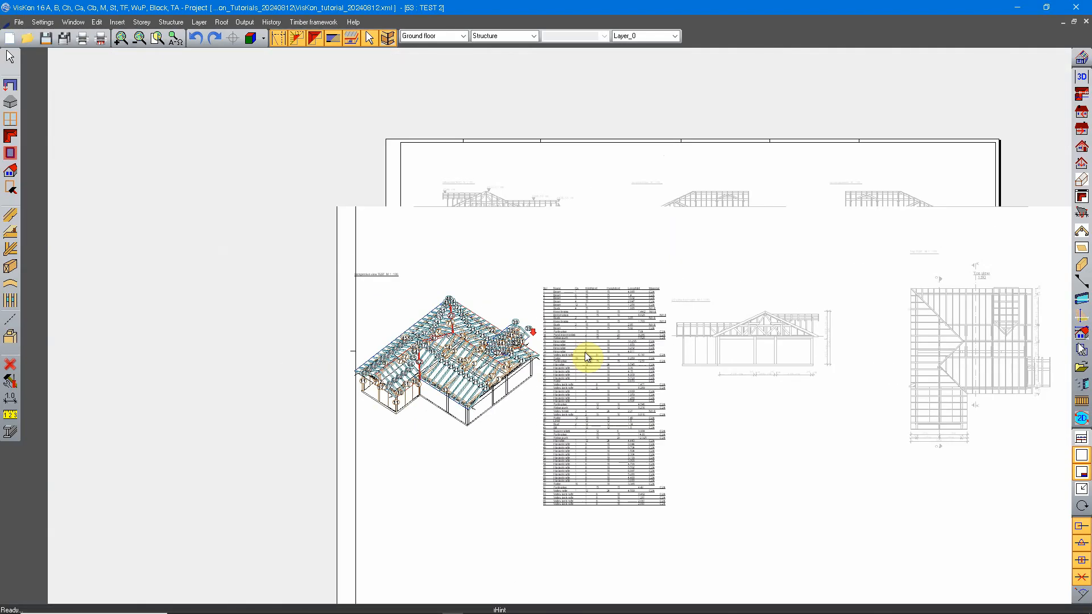
middle_click_drag(698, 354, 692, 355)
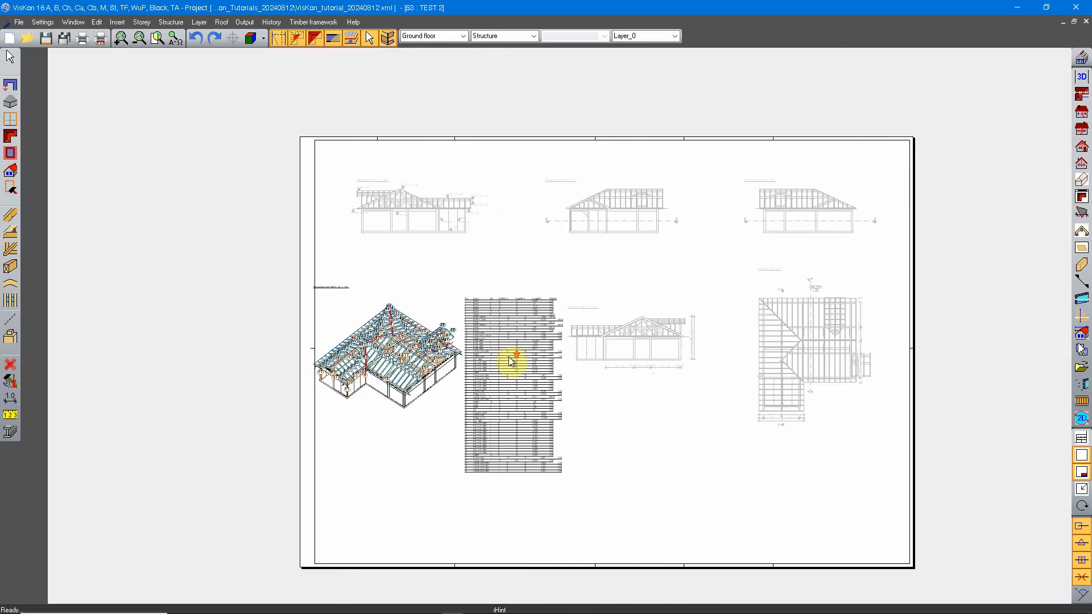